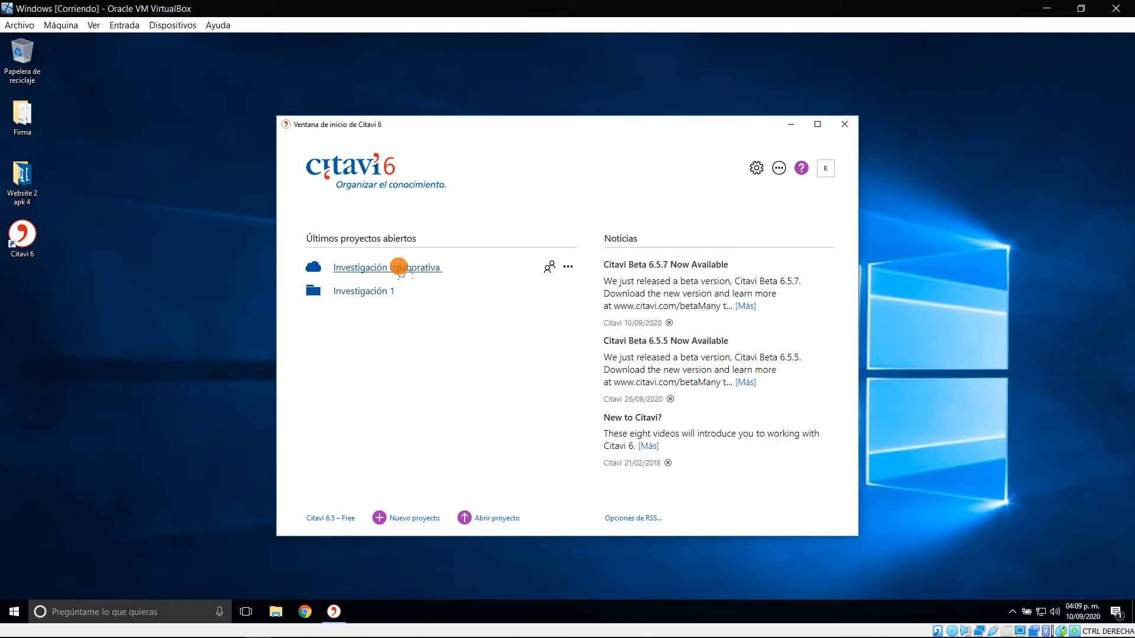
Open the cloud project "Investigación colaborativa" and show its knowledge organization view
left_click(399, 269)
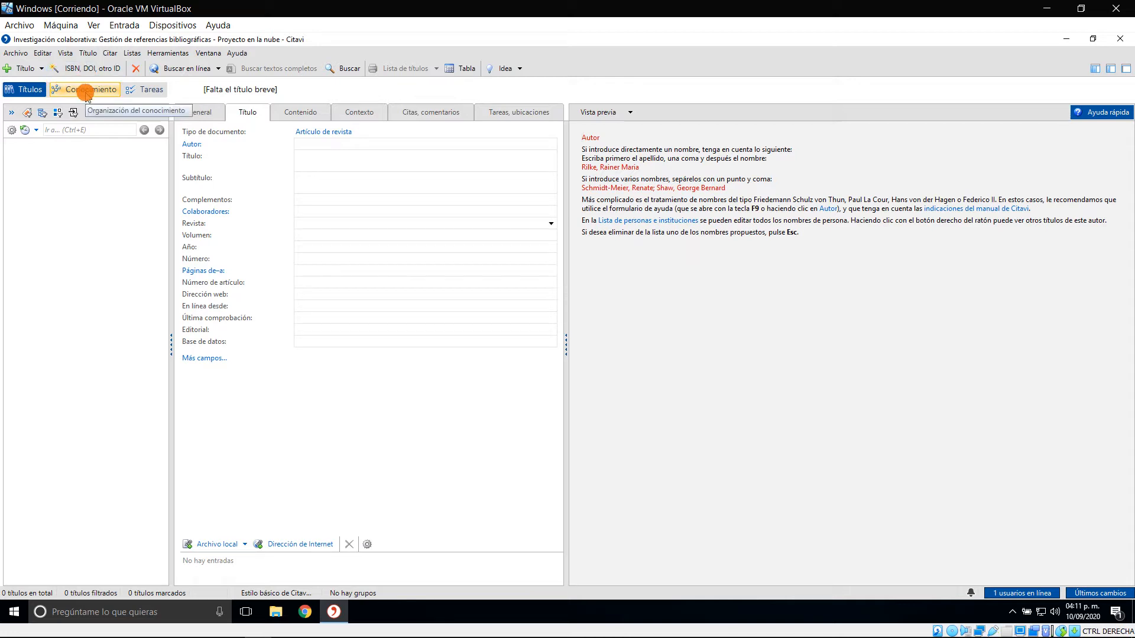
left_click(85, 91)
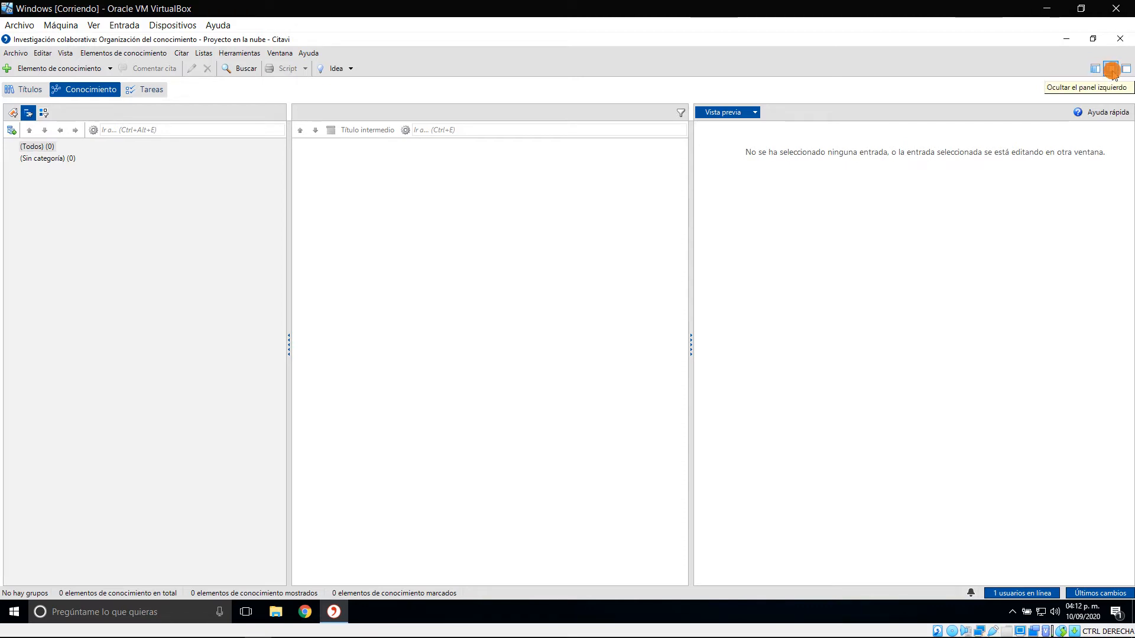
Try the layouts without the categories panel and with only the preview, and restore all panels
left_click(1112, 70)
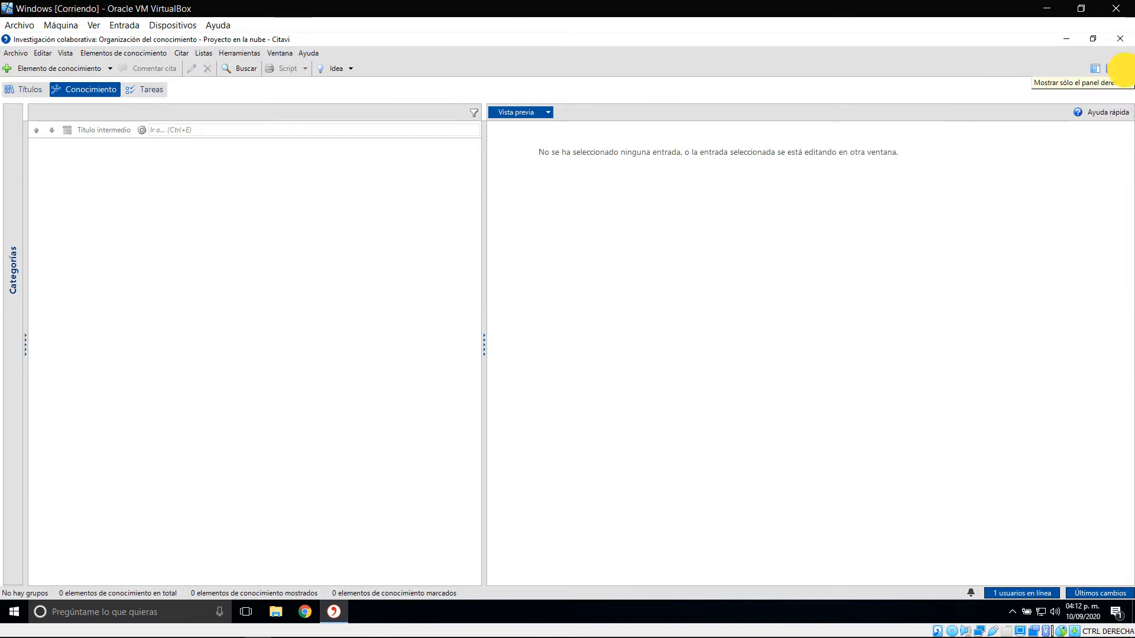
left_click(1126, 69)
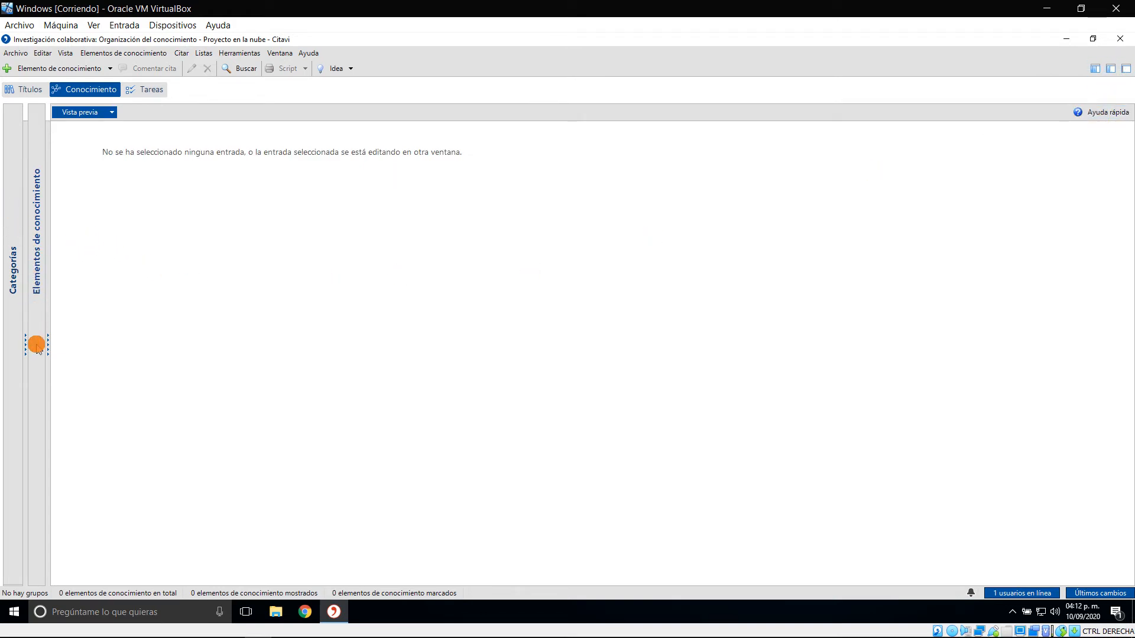
left_click(1099, 69)
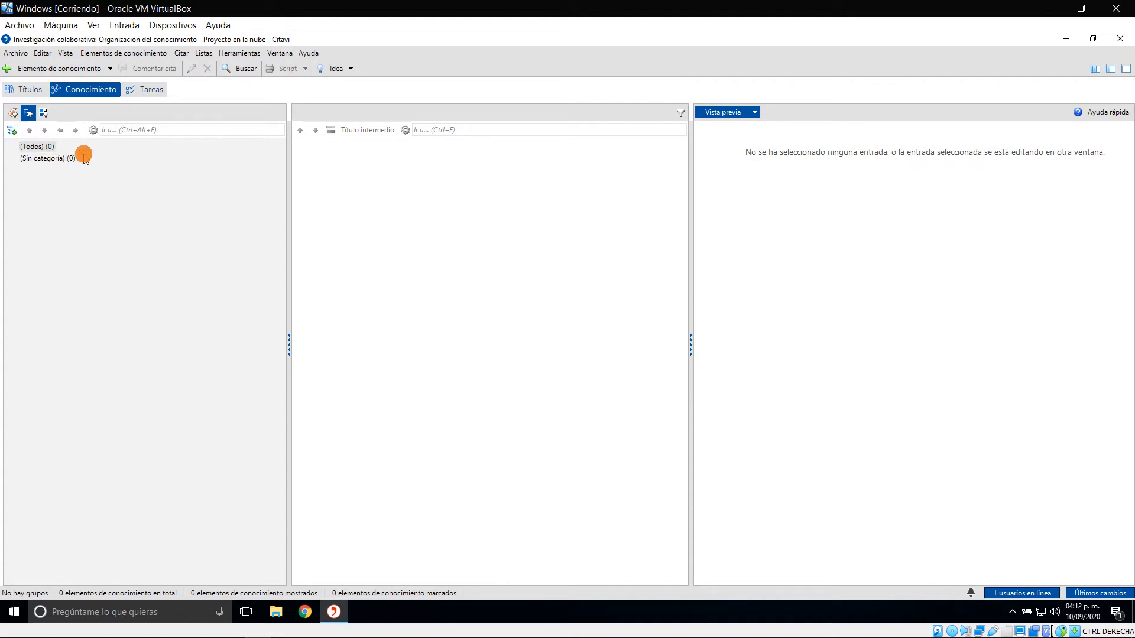
Switch to Word and examine the chapter headings in the table of contents of "Plantilla Investigación documental.docx"
key("alt+Tab")
key("alt+Tab")
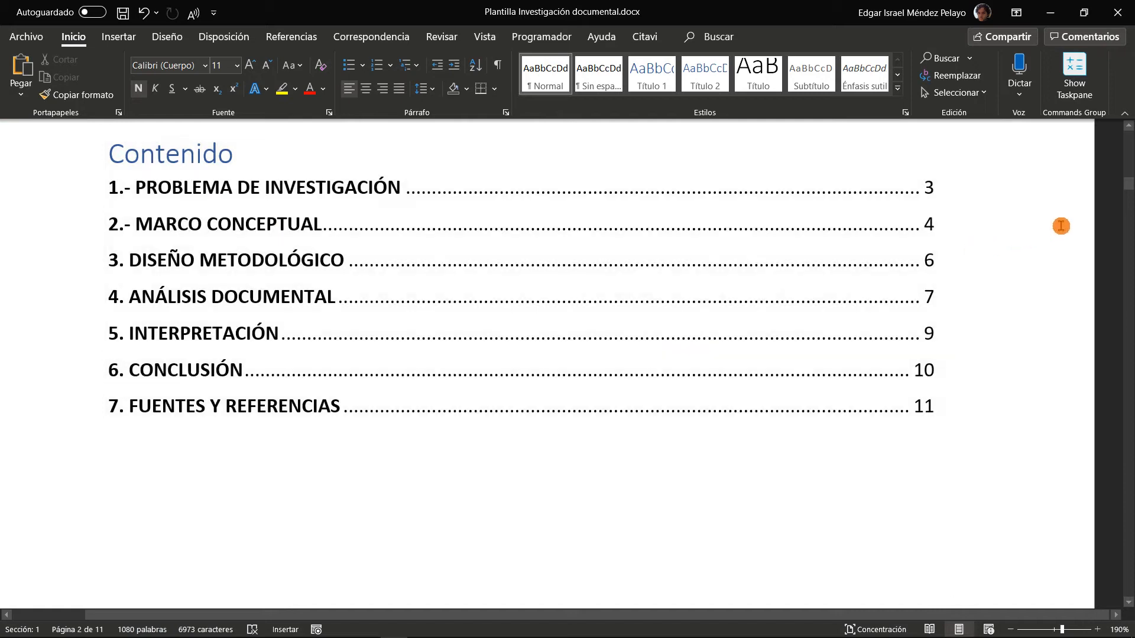
left_click(1064, 230)
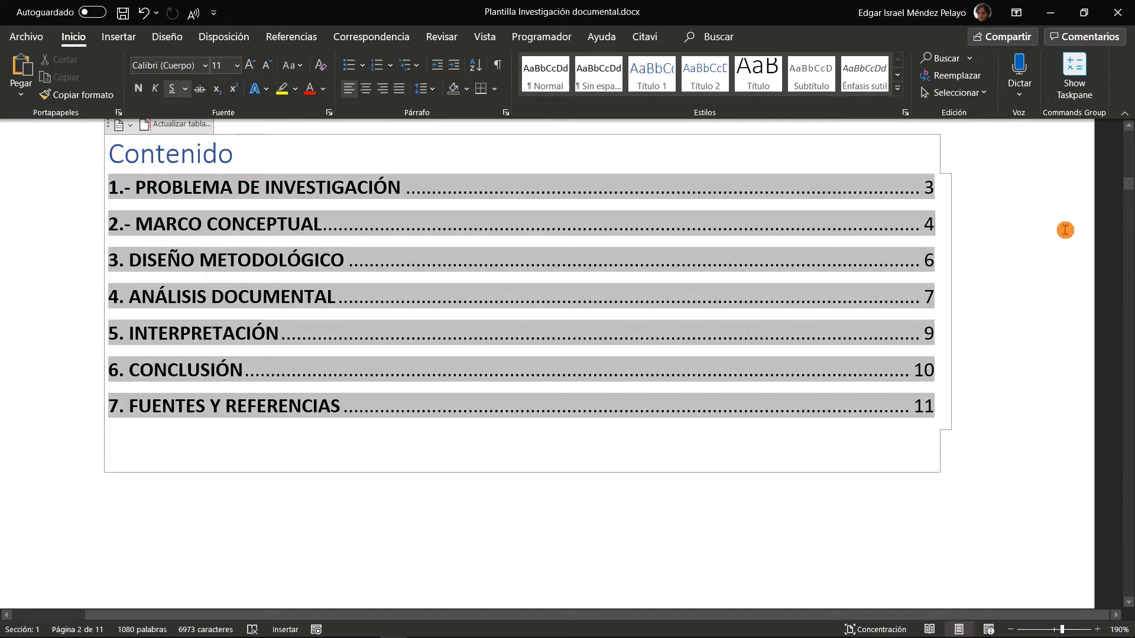
scroll(1064, 226, "up", 2)
left_click(504, 192)
scroll(999, 222, "down", 2)
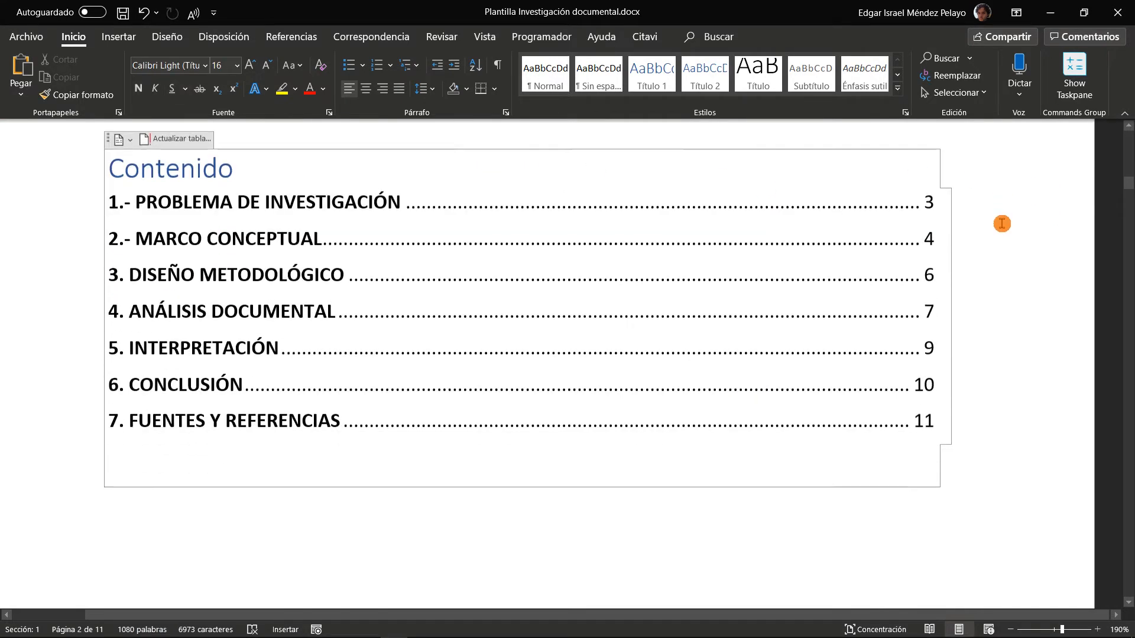
scroll(1002, 224, "down", 1)
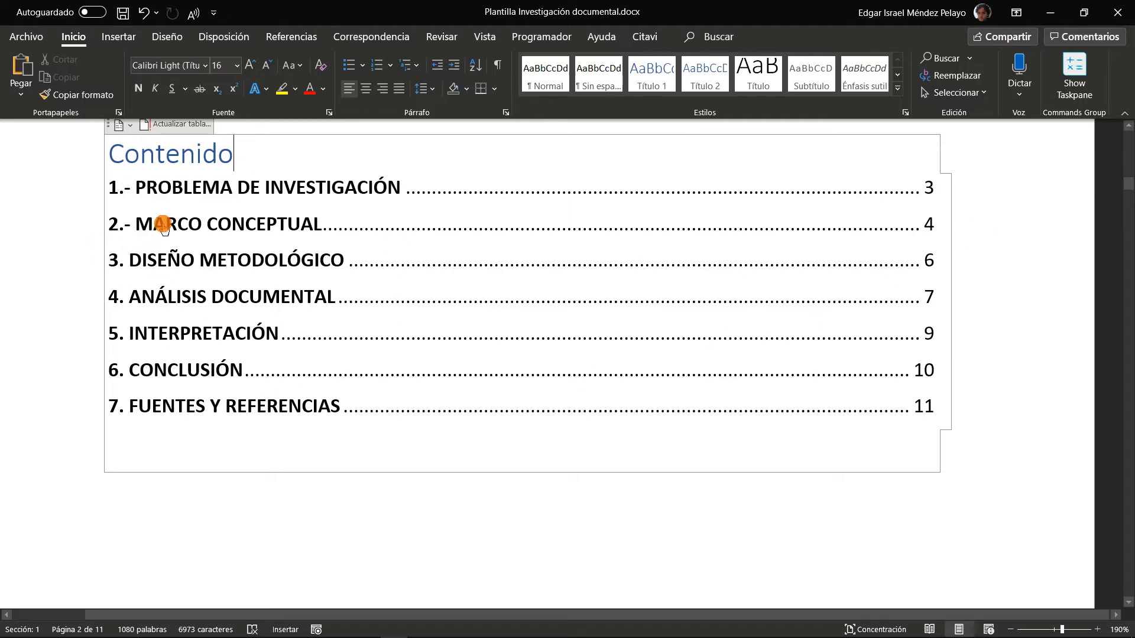
scroll(163, 225, "up", 3)
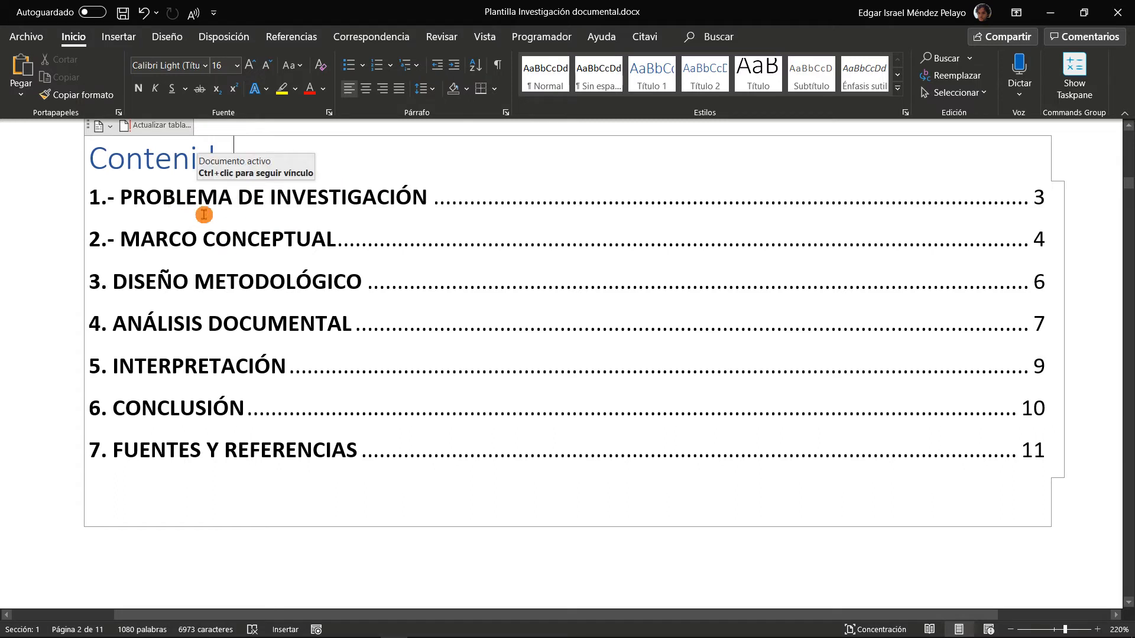
left_click_drag(135, 194, 332, 201)
left_click(49, 257)
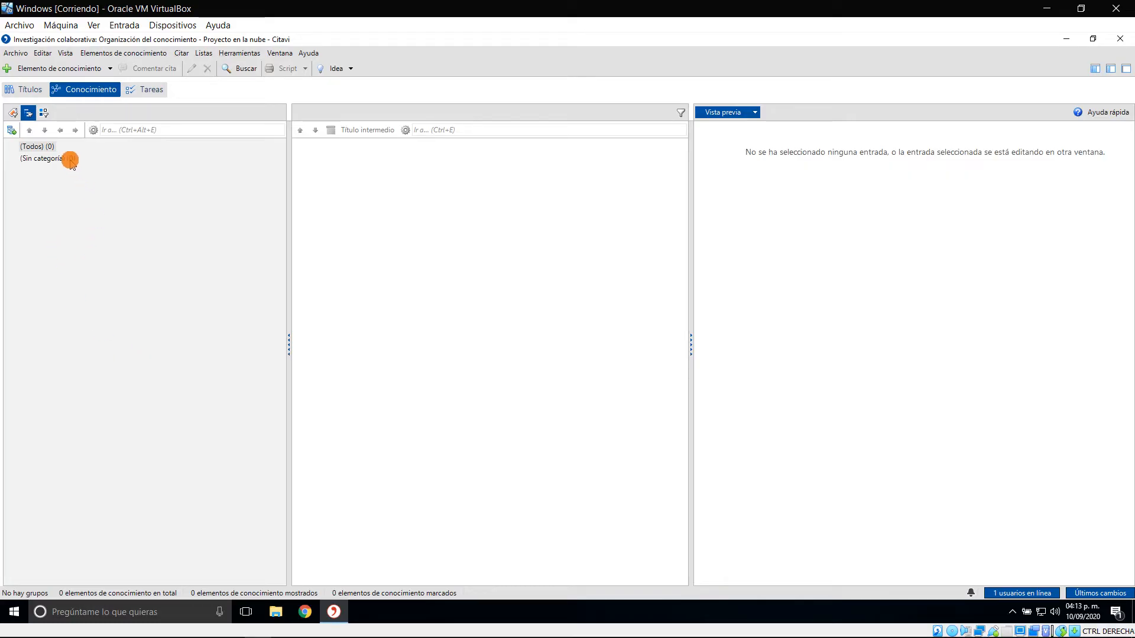
In the Citavi project, create a new category named "Problema de investigación"
left_click(11, 131)
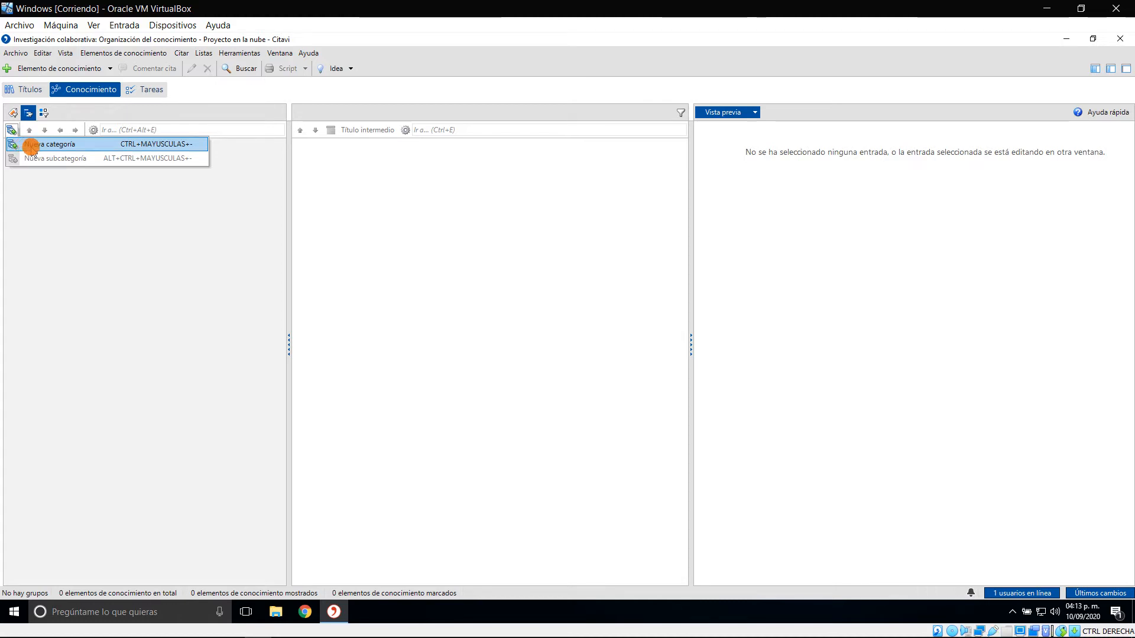
left_click(66, 145)
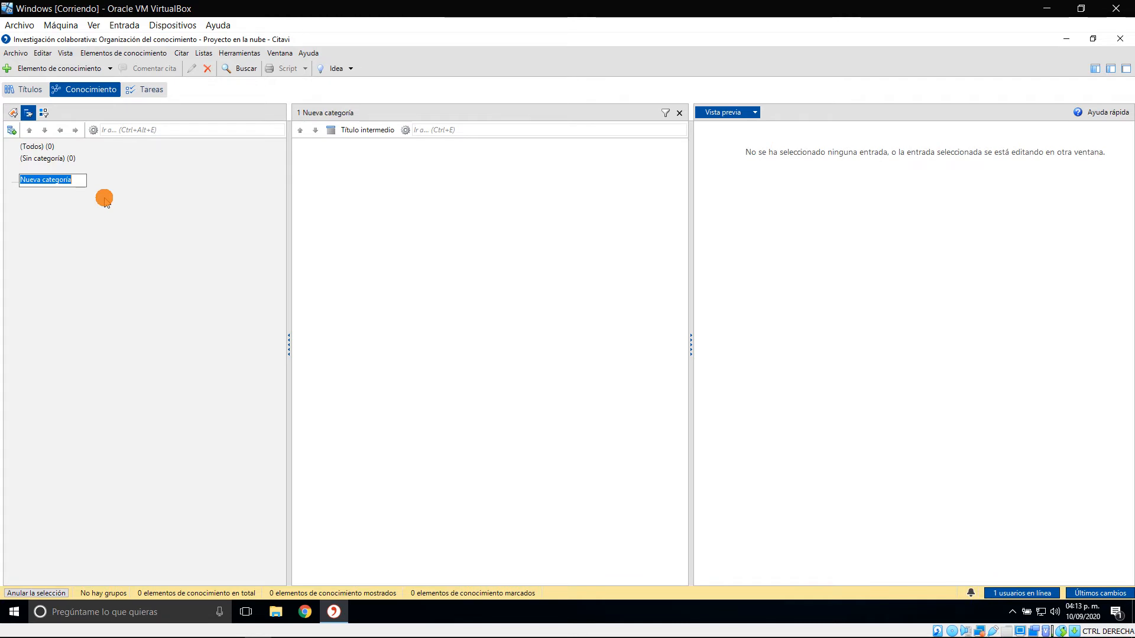
type("Problema de investigación")
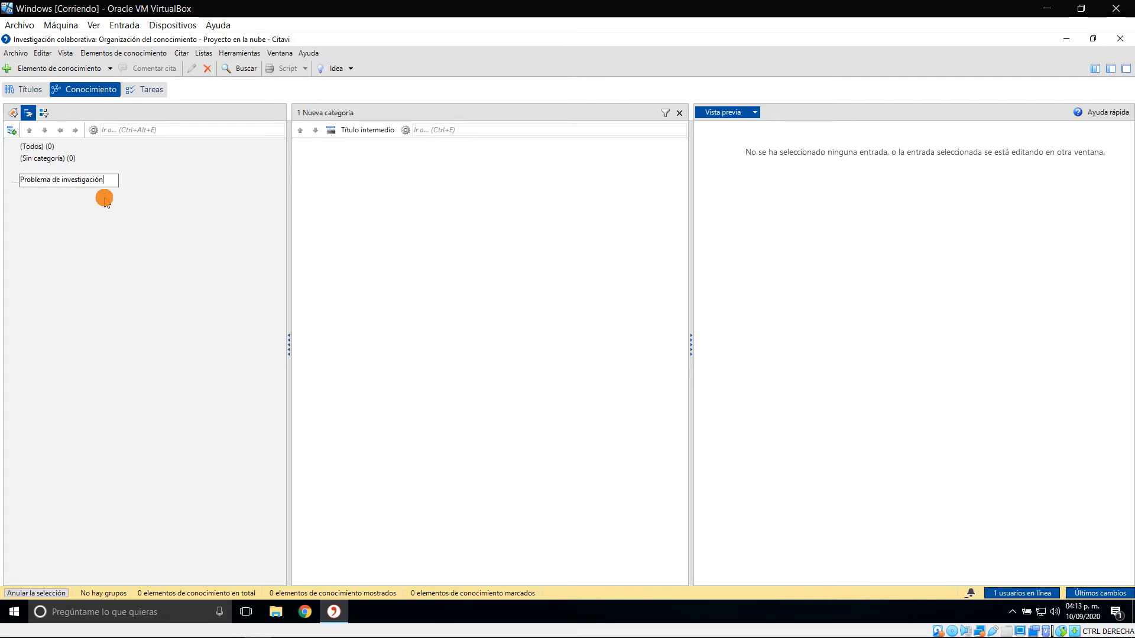
key("Return")
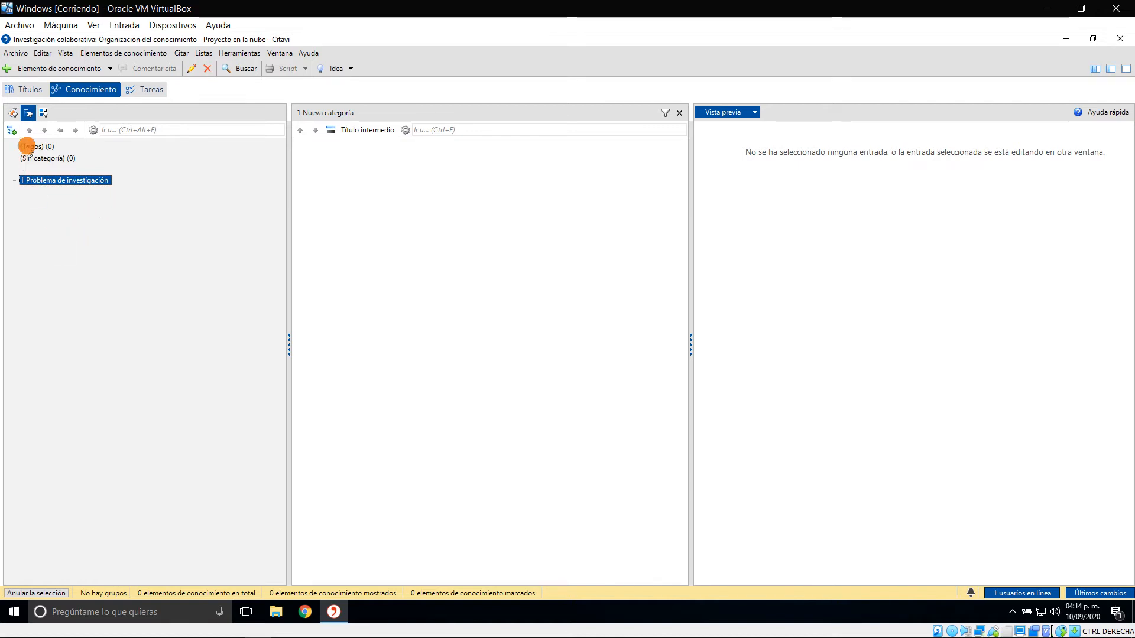
Add a second top-level category named "Marco conceptual"
left_click(12, 130)
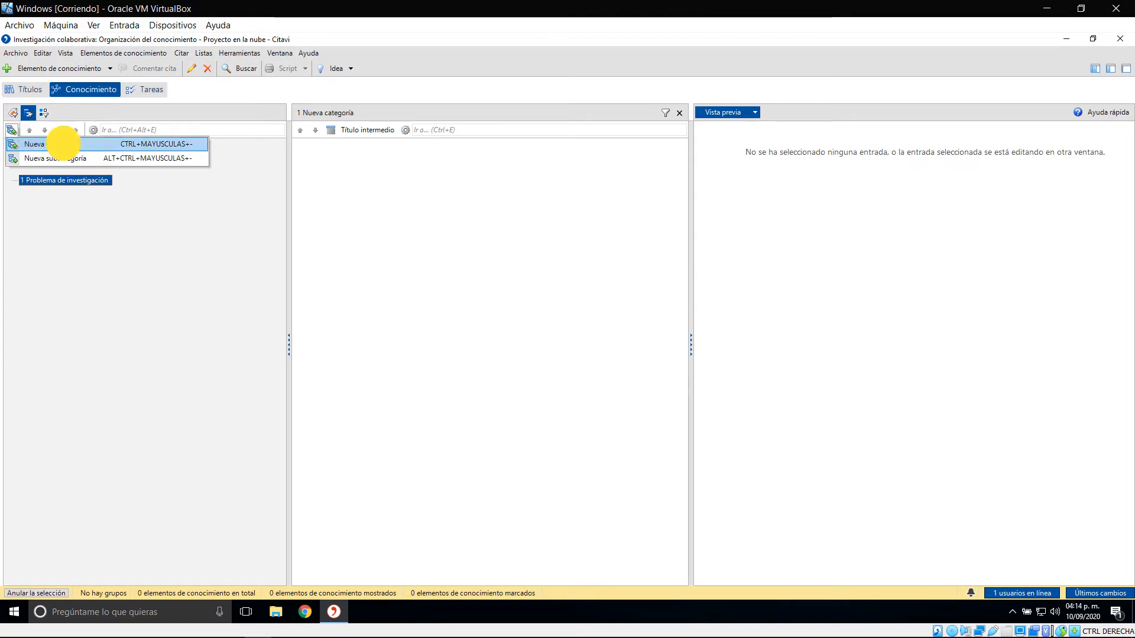
left_click(65, 144)
type("Marco conceptual")
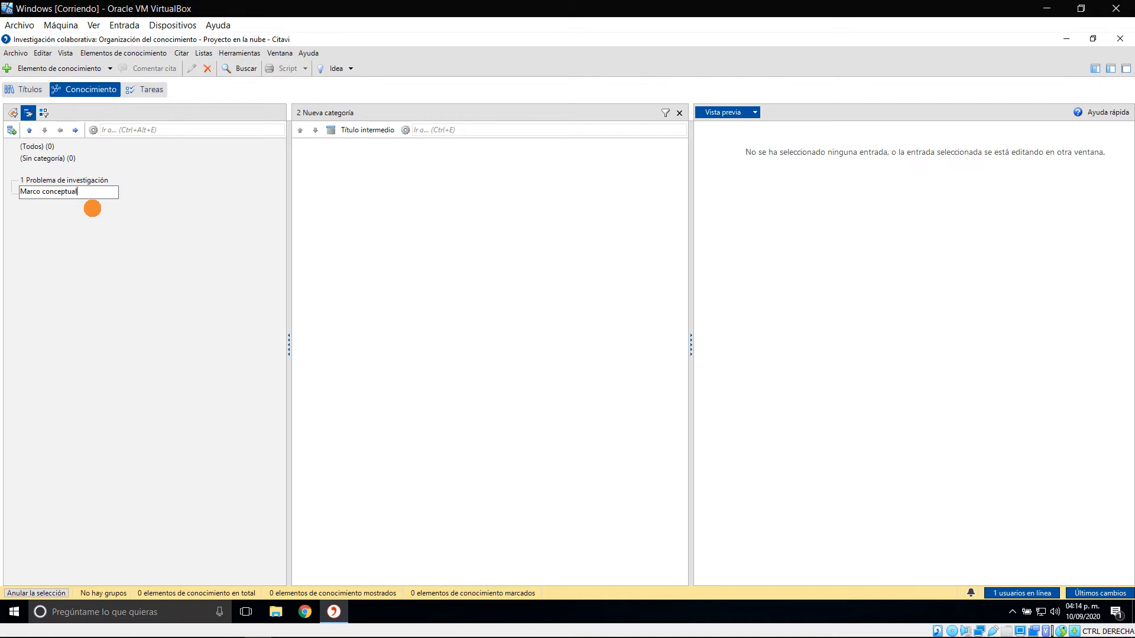
key("Return")
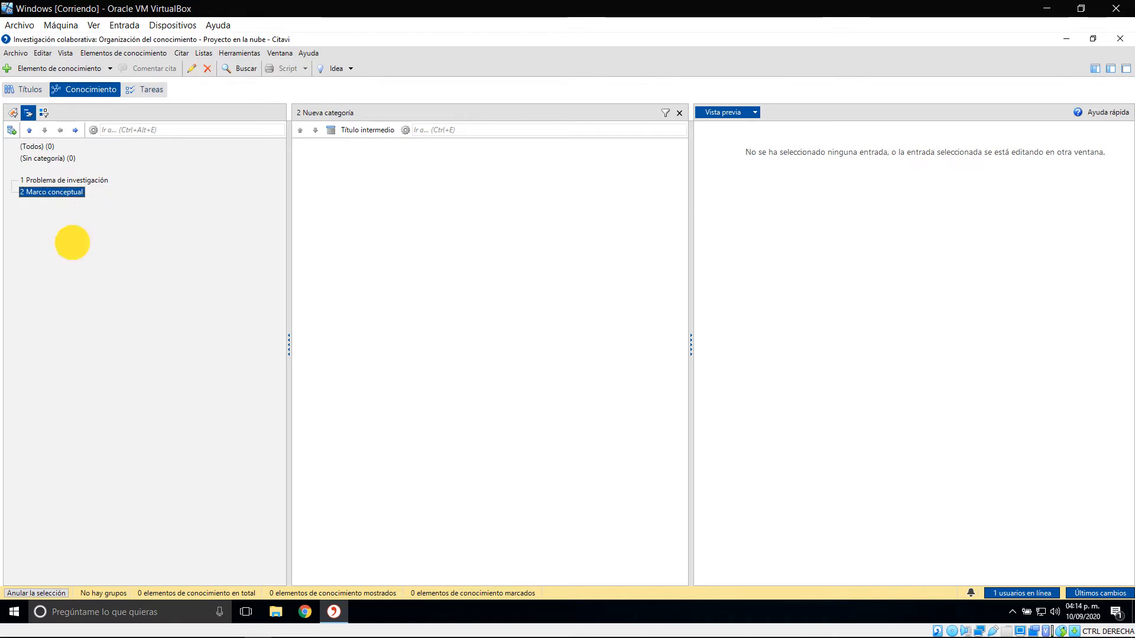
Add a third top-level category named "Diseño Metodológico"
left_click(17, 131)
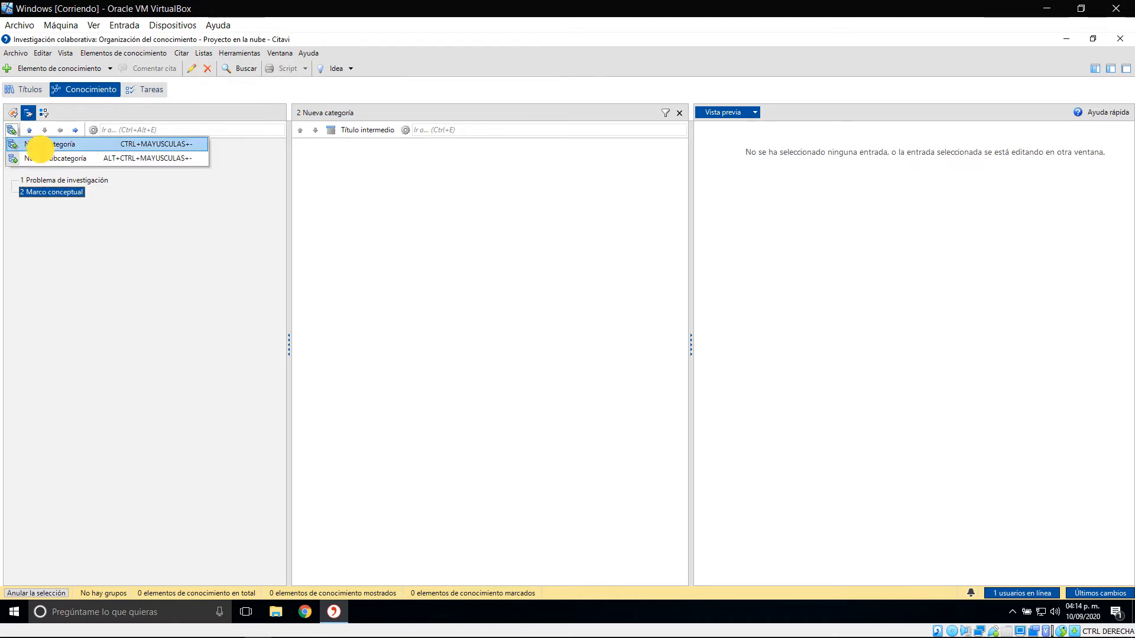
left_click(35, 145)
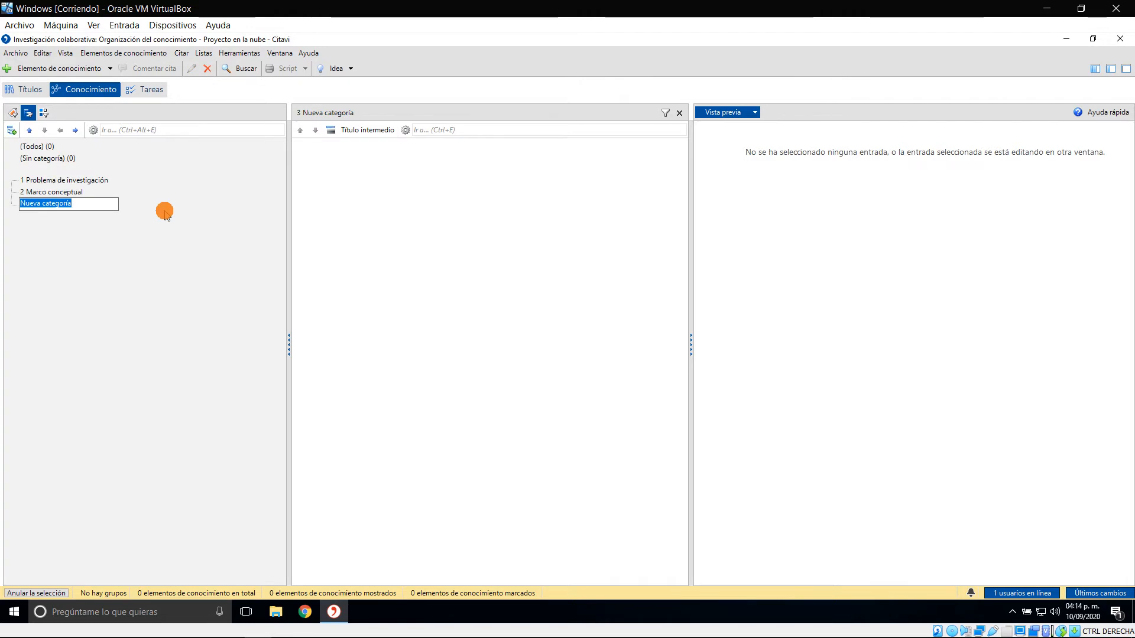
type("Diseño Metodoló")
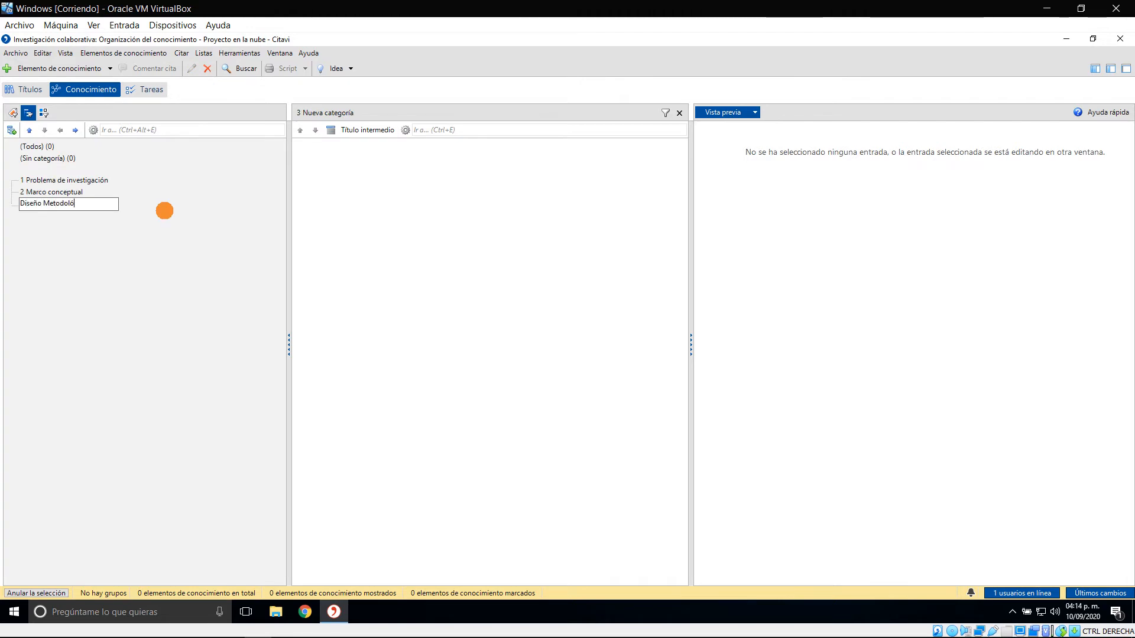
type("gico")
key("Return")
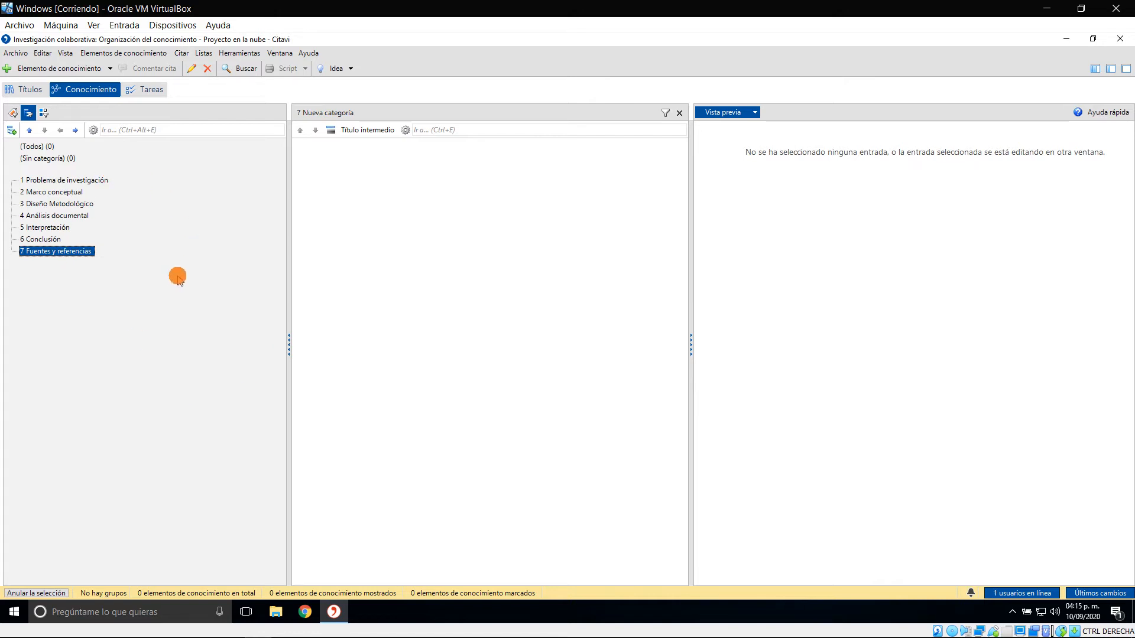
Compare the Word template's table of contents with the category list in Citavi
key("alt+Tab")
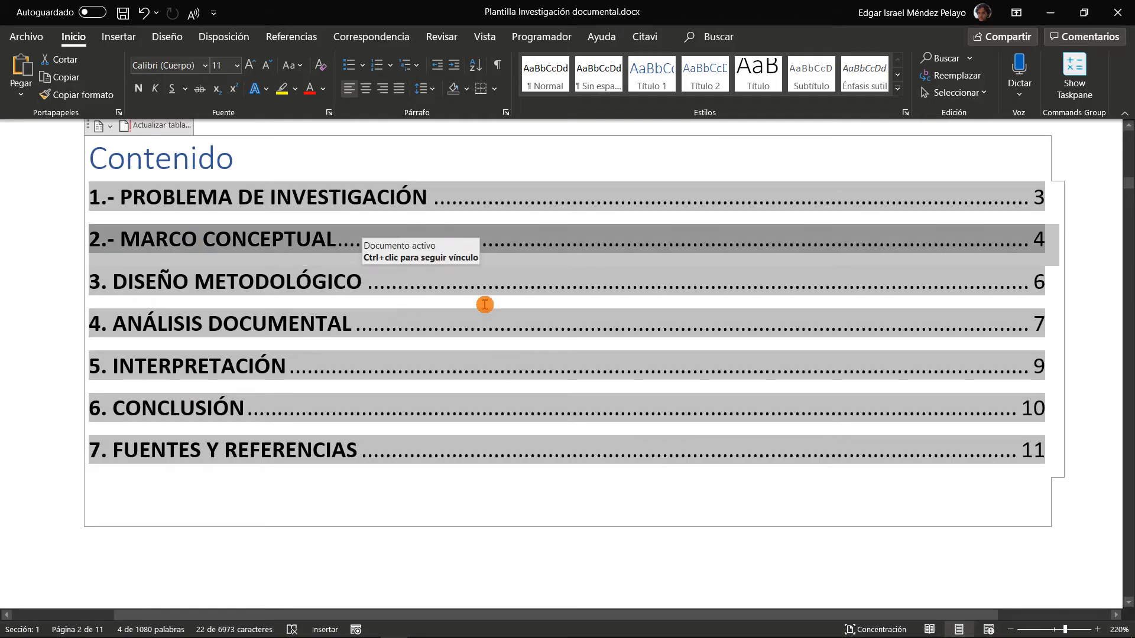
left_click(1084, 492)
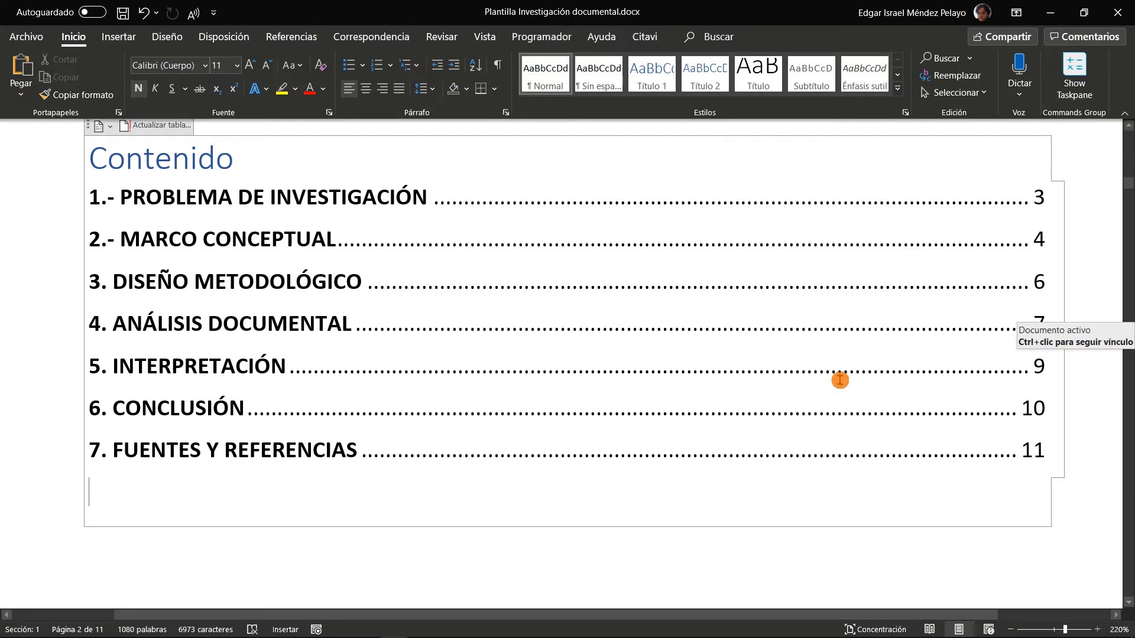
key("alt+Tab")
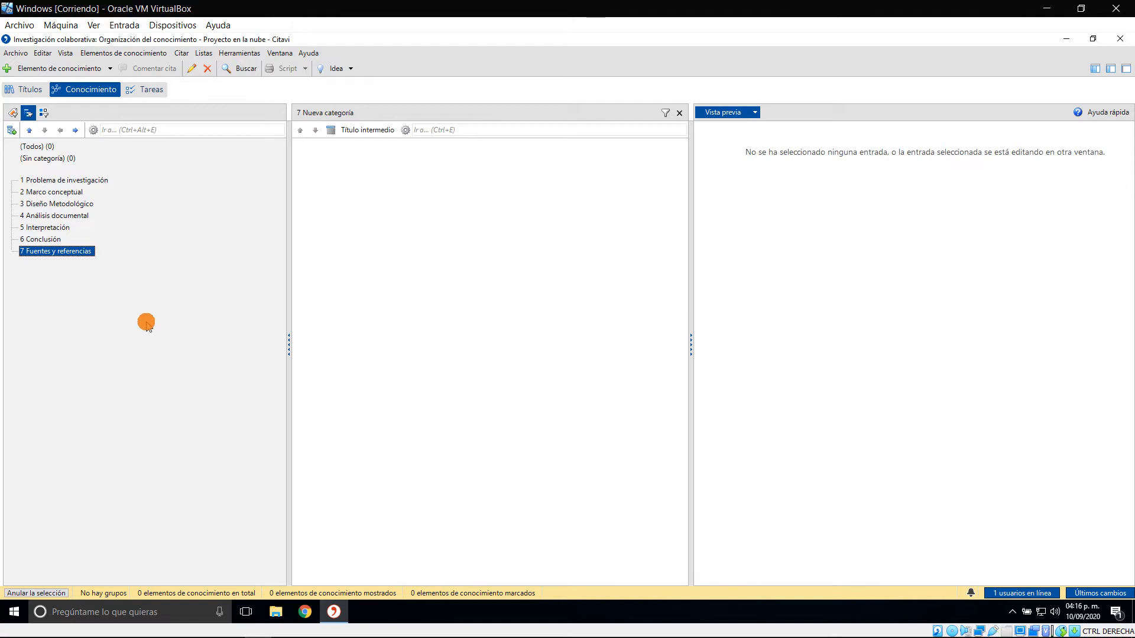
left_click(123, 315)
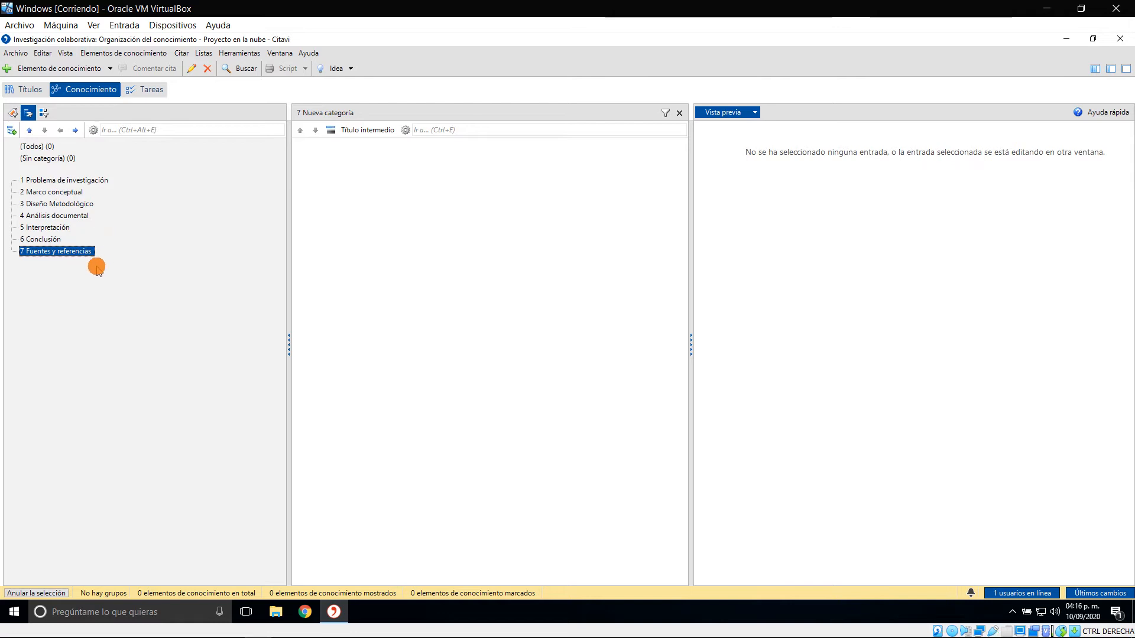
Switch to the Word template and locate the variables and categories table in section 2.4 Categorías
key("alt+Tab")
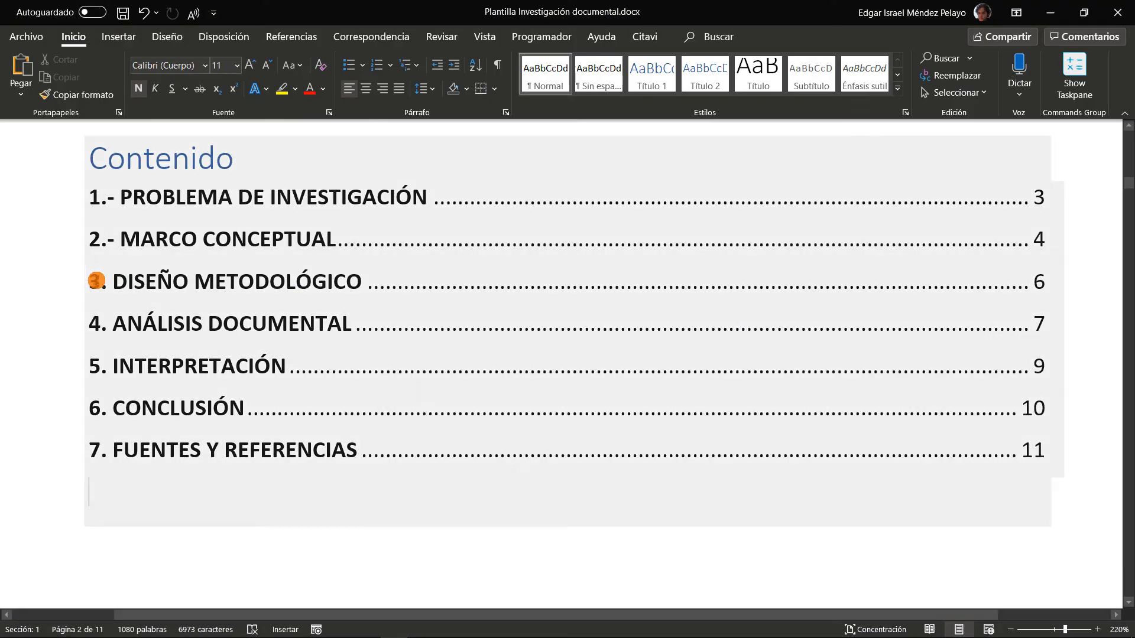
left_click(275, 284, "ctrl")
scroll(527, 312, "down", 3)
scroll(555, 317, "up", 8)
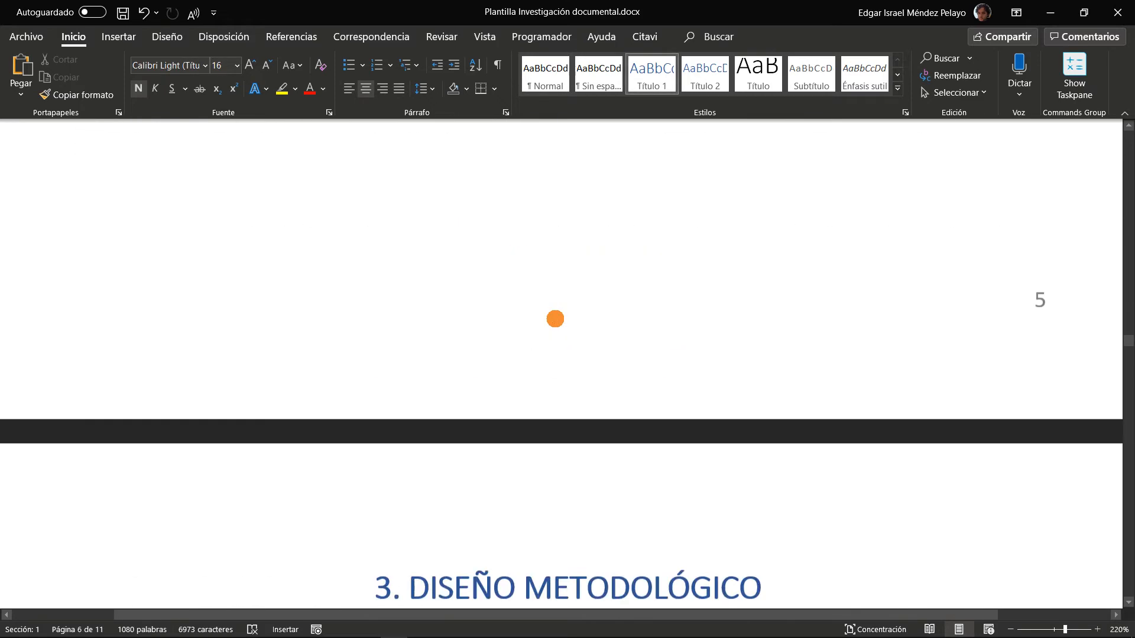
scroll(555, 318, "up", 15)
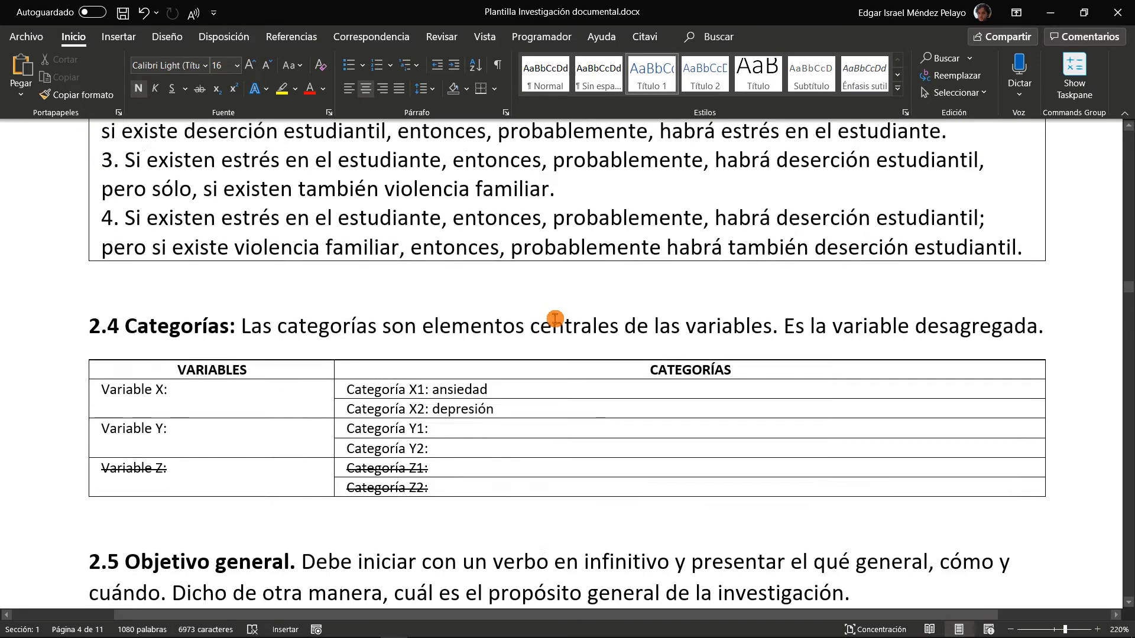
scroll(555, 319, "up", 5)
scroll(552, 317, "down", 10)
scroll(207, 306, "up", 3)
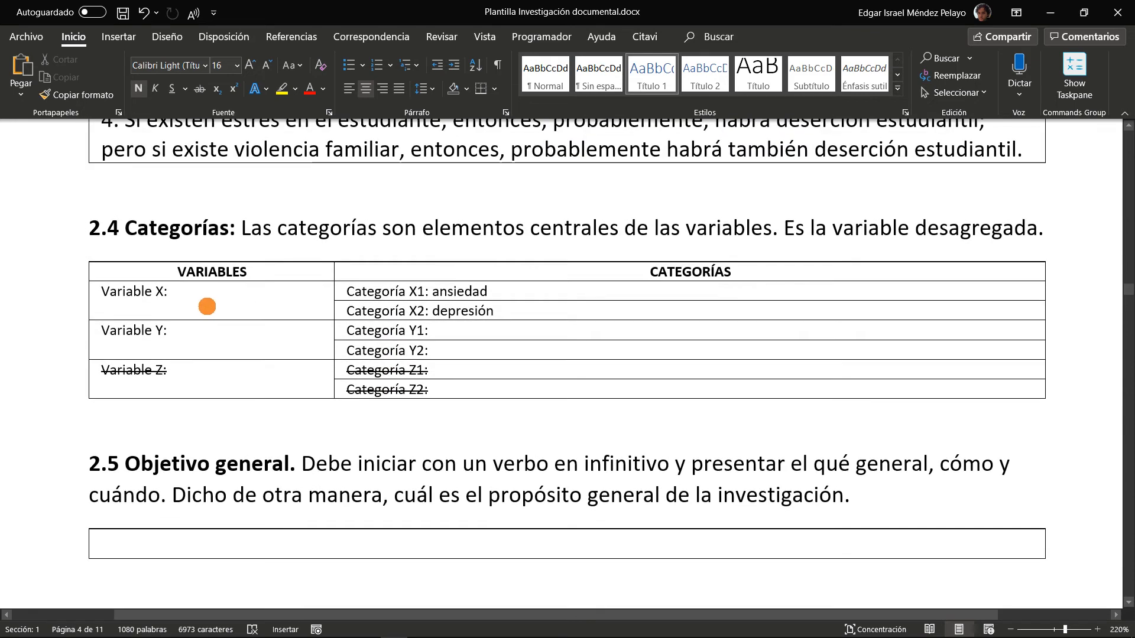
Examine variables X and Y and their associated categories in the section 2.4 table by highlighting the entries
left_click_drag(104, 292, 180, 294)
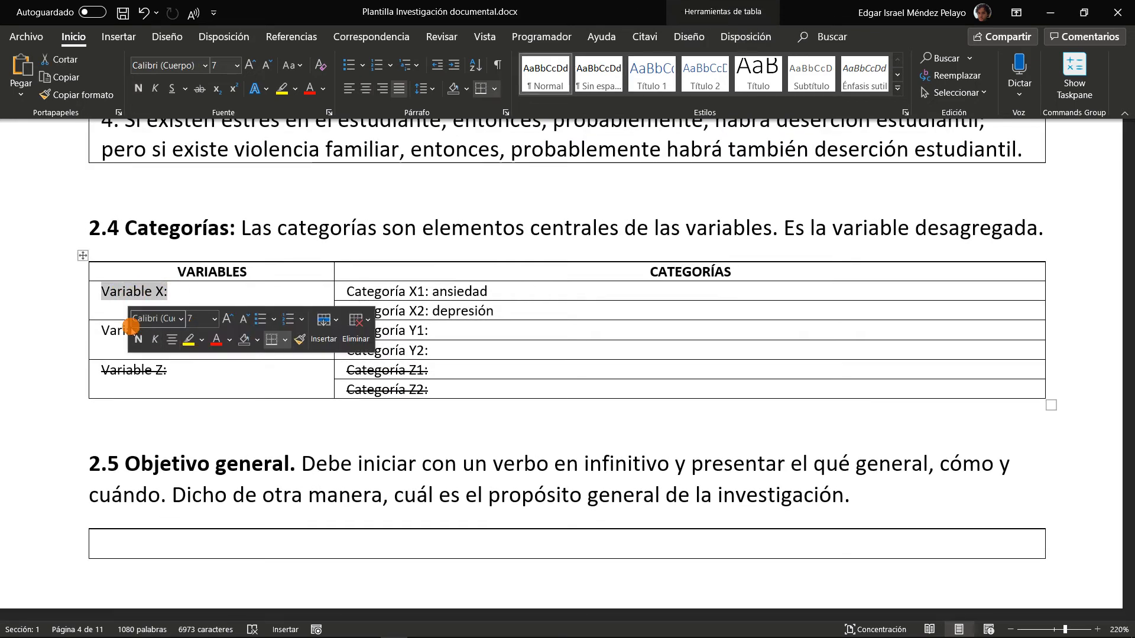
left_click_drag(102, 330, 162, 331)
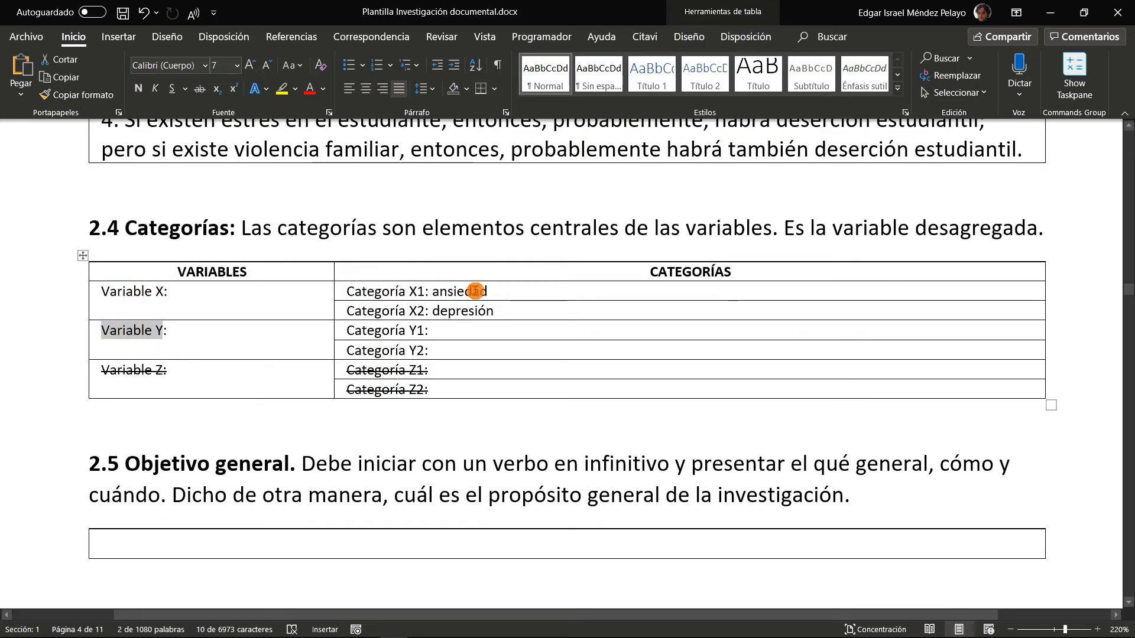
left_click_drag(506, 292, 345, 292)
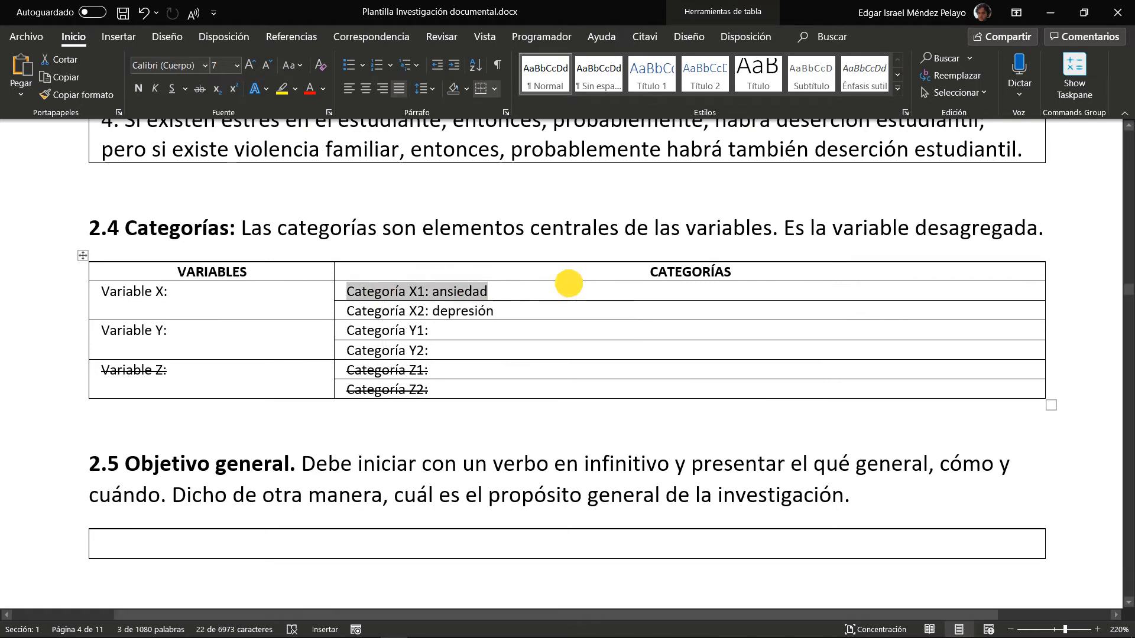
left_click_drag(505, 310, 346, 311)
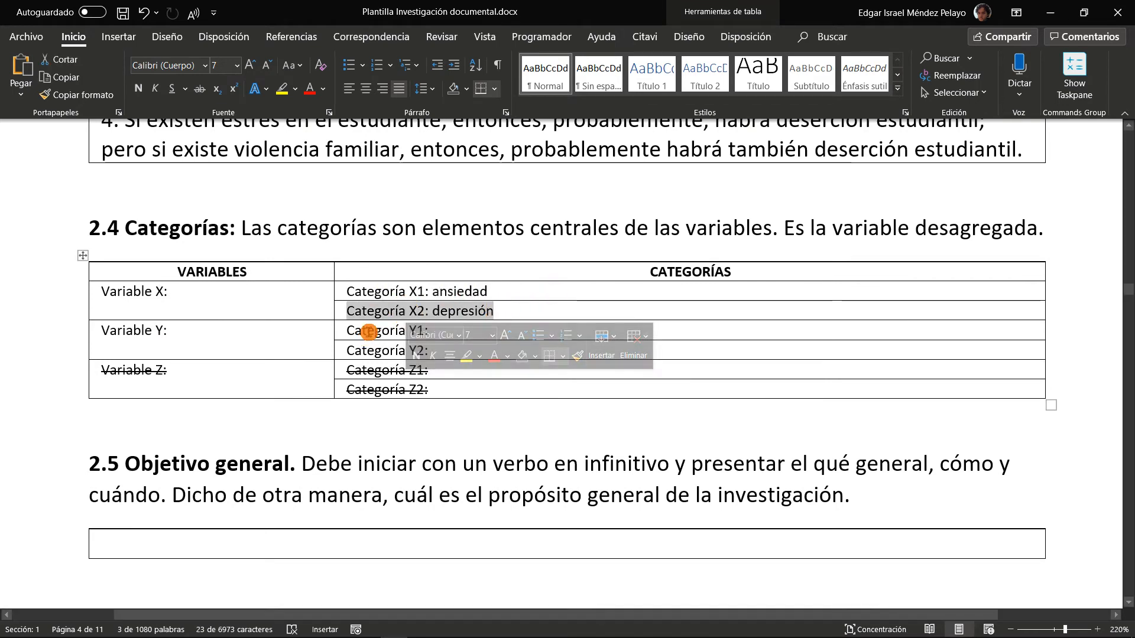
left_click_drag(440, 333, 390, 349)
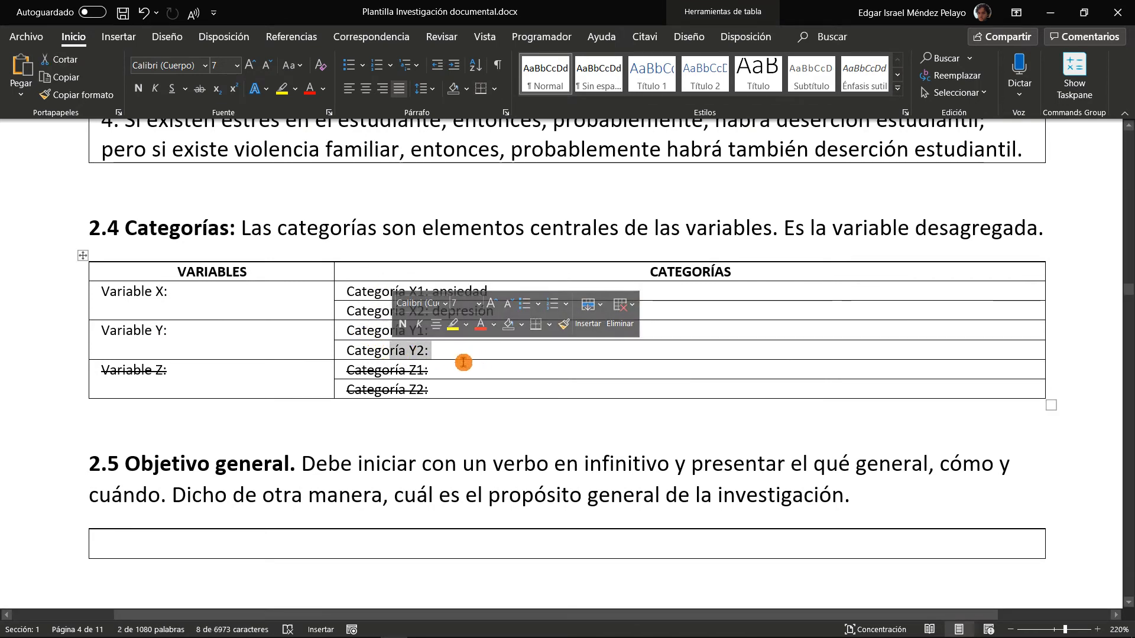
Switch to Citavi and select the category "Análisis documental" in the knowledge organizer
left_click(464, 352)
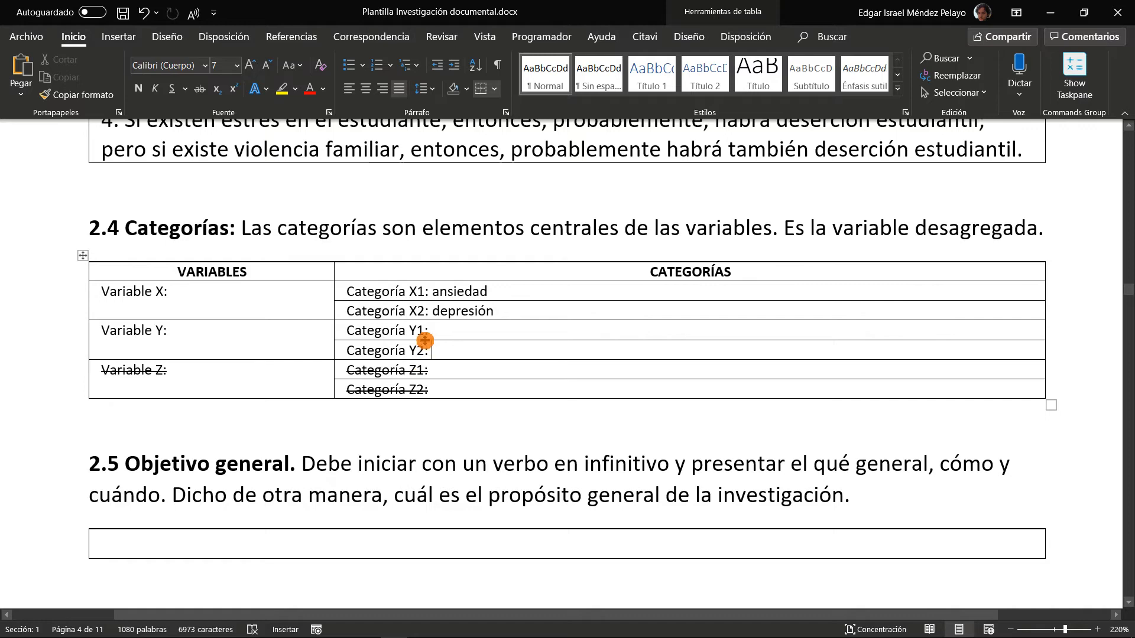
key("alt+Tab")
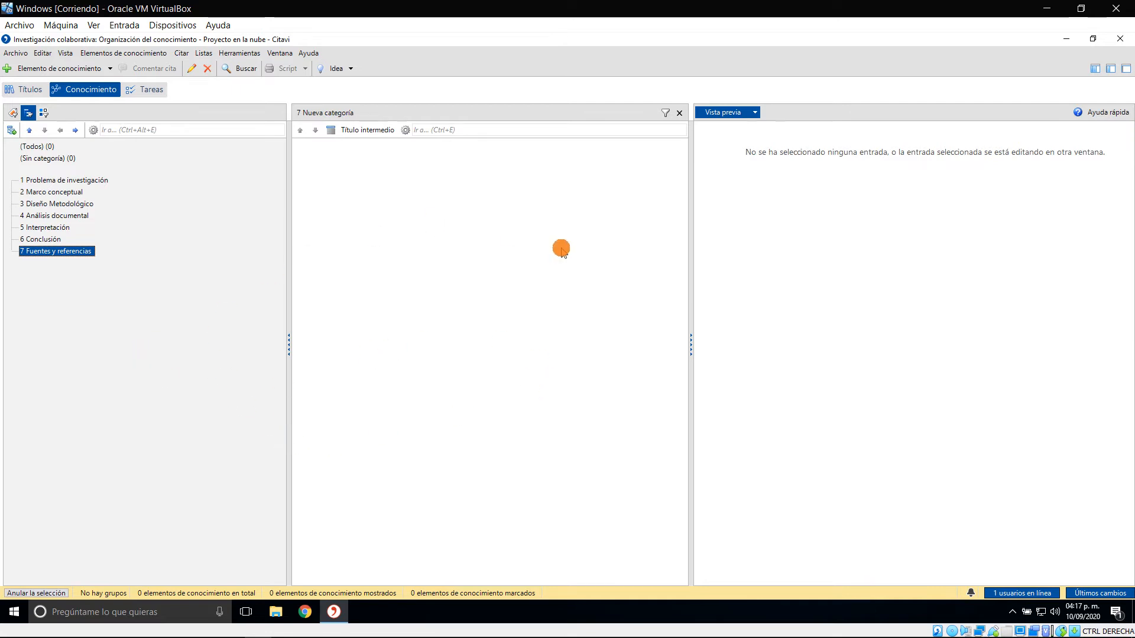
key("alt+Tab")
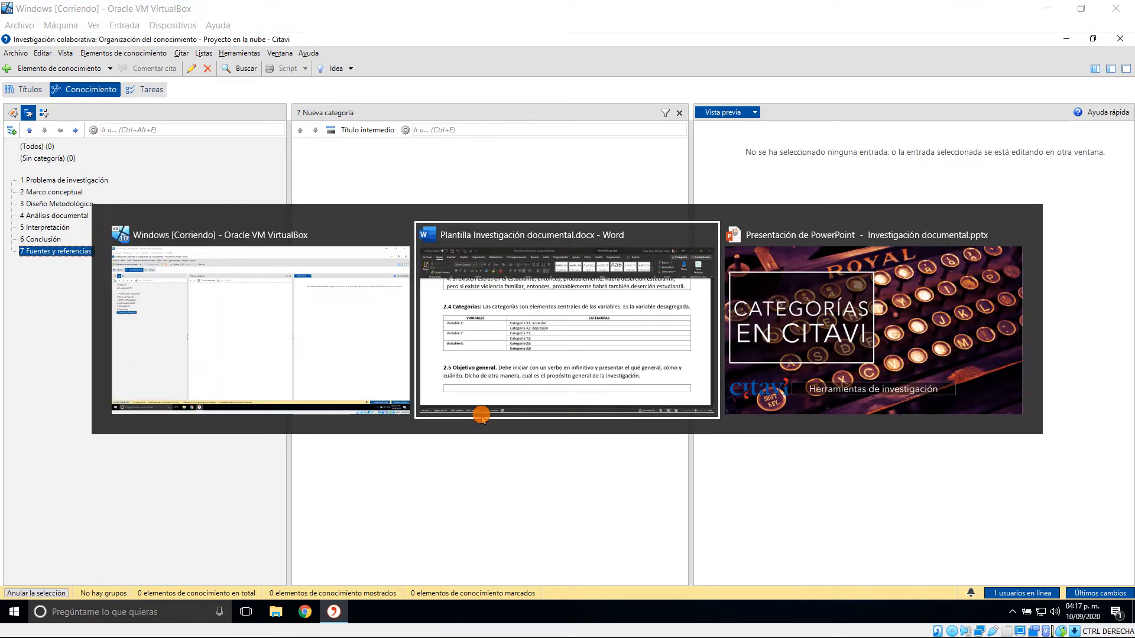
left_click(153, 327)
left_click(72, 216)
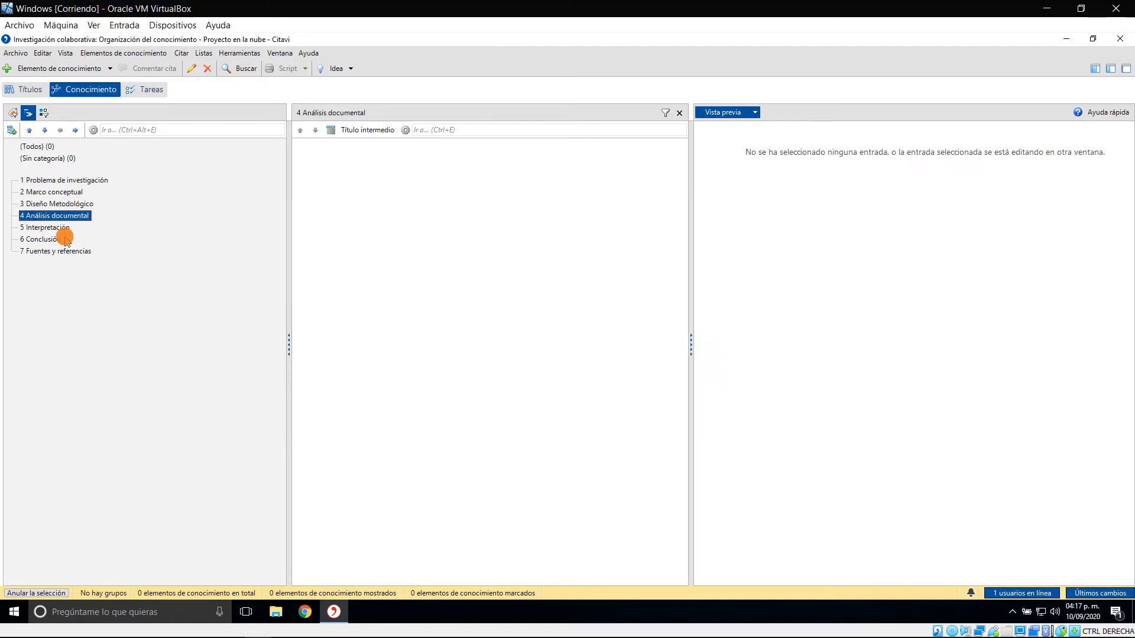
Switch to the Word template and examine headings 4.1.1 Fuentes and 4.1.2 Cantidad de notas hemerográficas by highlighting them
key("alt+Tab")
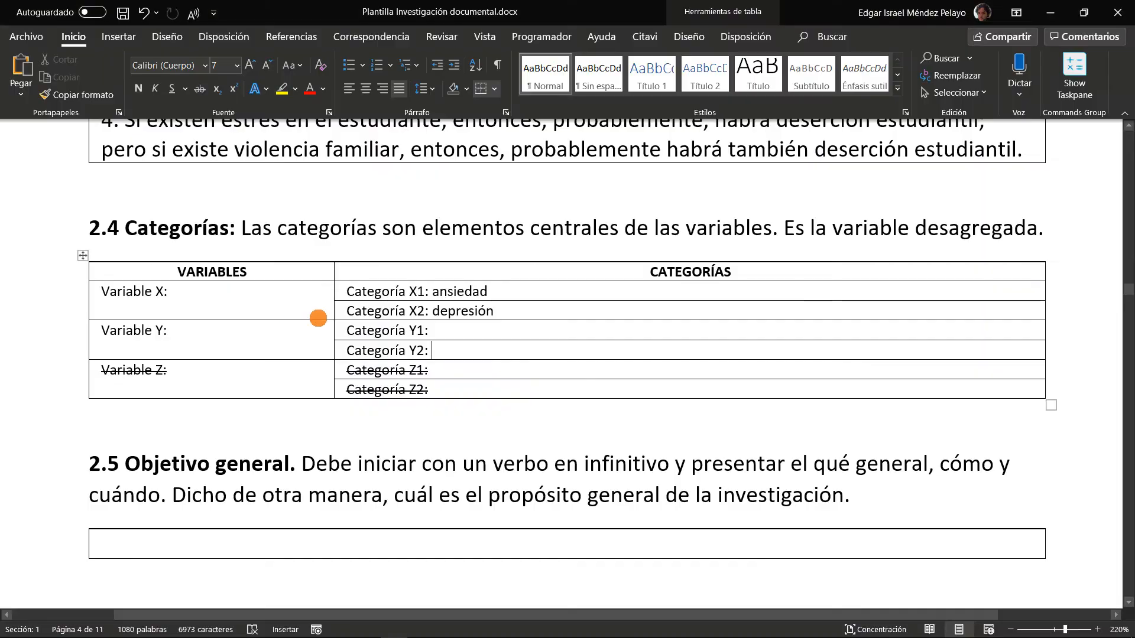
scroll(514, 322, "down", 10)
scroll(560, 334, "down", 10)
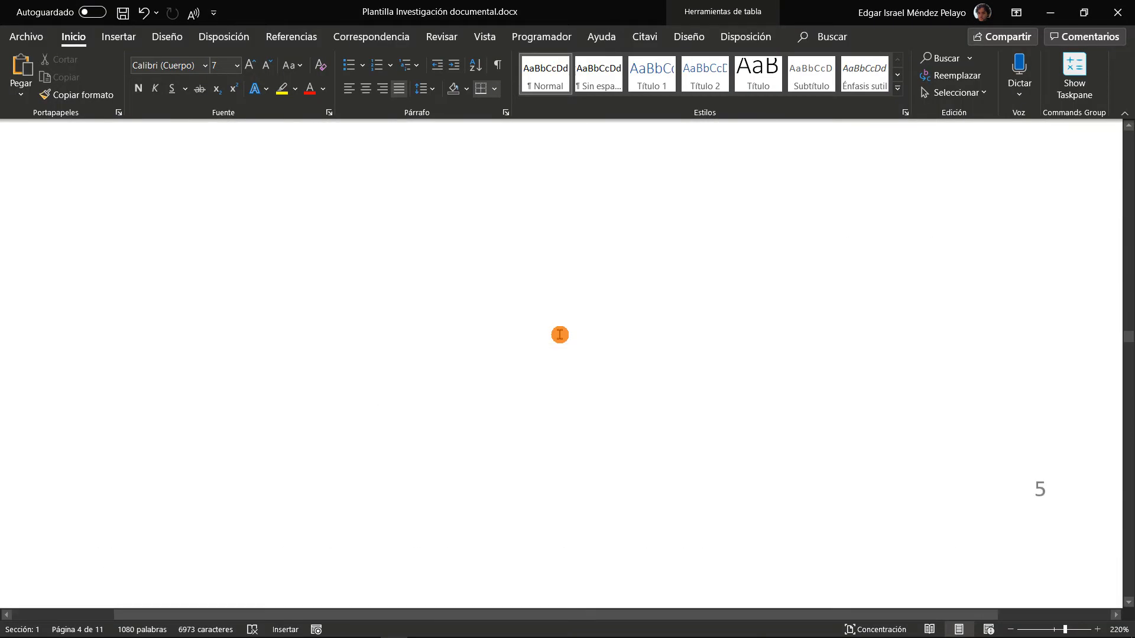
scroll(598, 359, "down", 10)
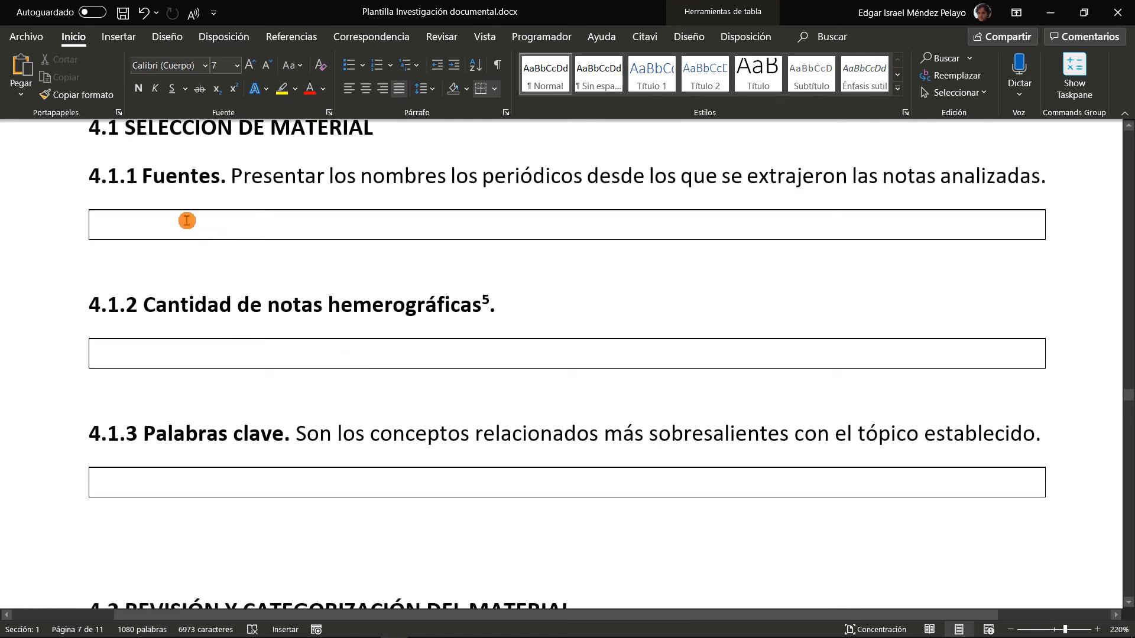
left_click_drag(165, 181, 544, 184)
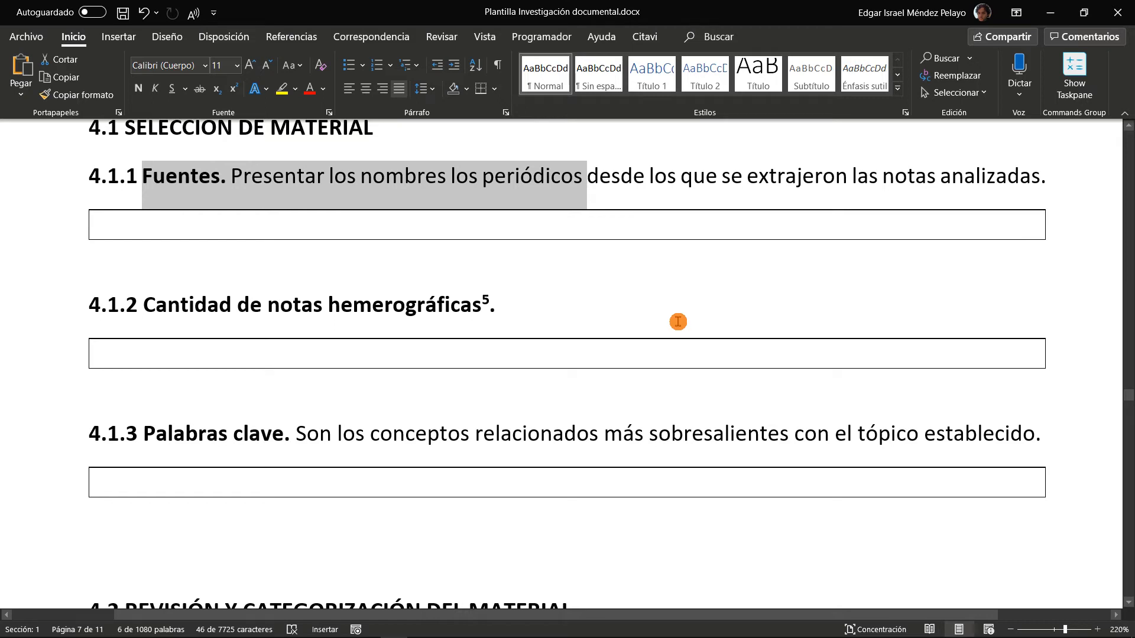
left_click_drag(605, 312, 148, 296)
left_click(172, 190)
Examine the chapter title "4. ANÁLISIS DOCUMENTAL" and its subheading "4.1 SELECCIÓN DE MATERIAL" by highlighting each
scroll(344, 222, "up", 3)
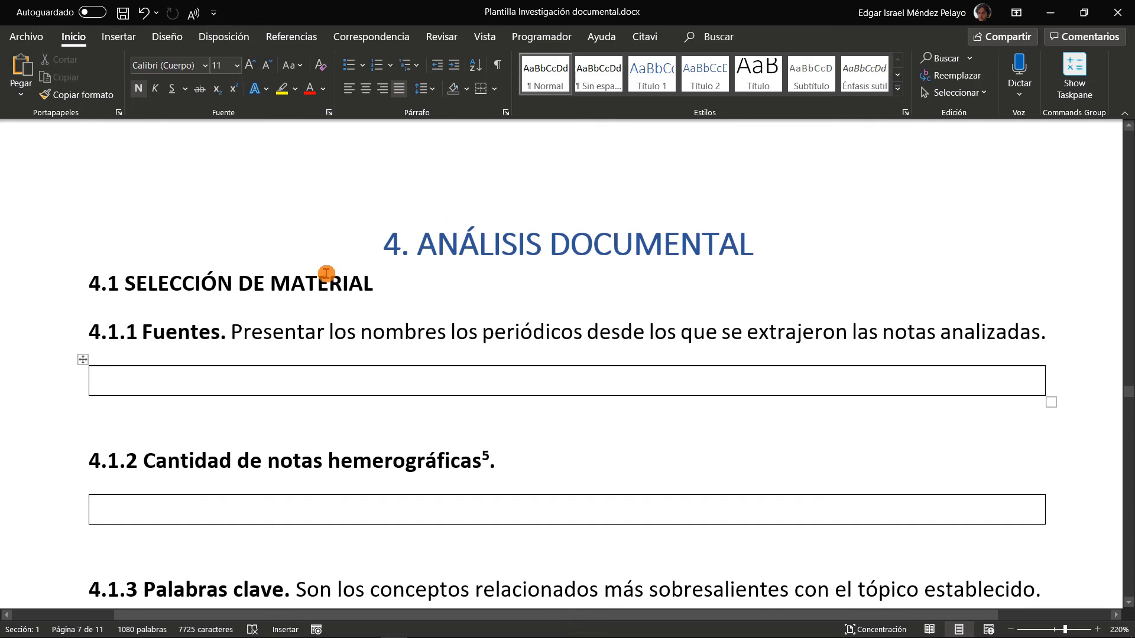
scroll(250, 372, "down", 3)
scroll(246, 284, "up", 3)
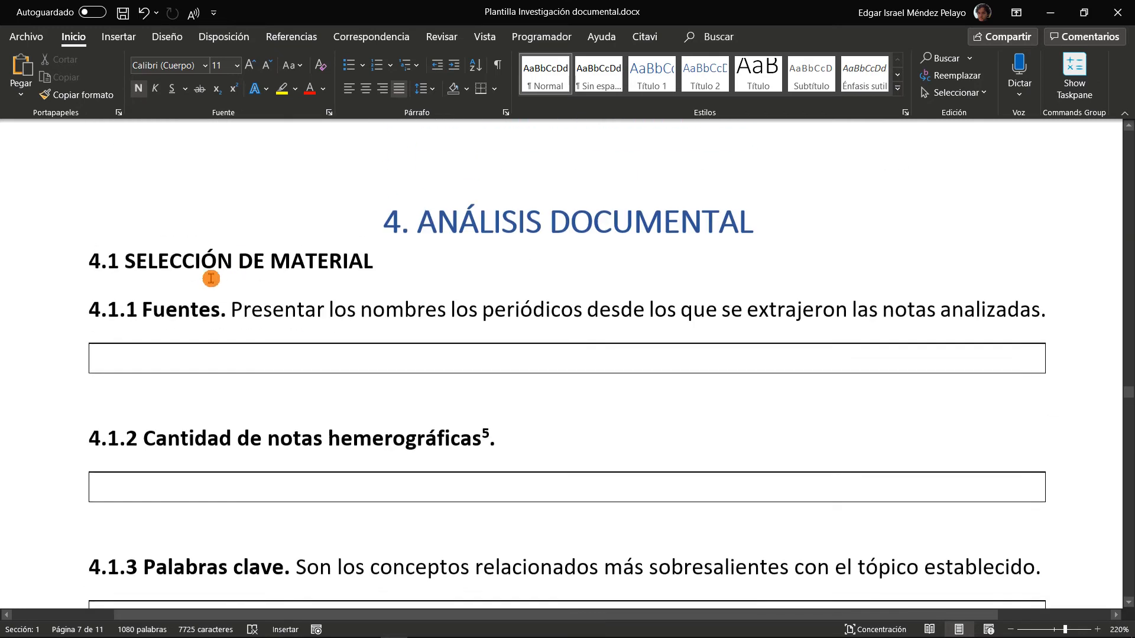
left_click(30, 280)
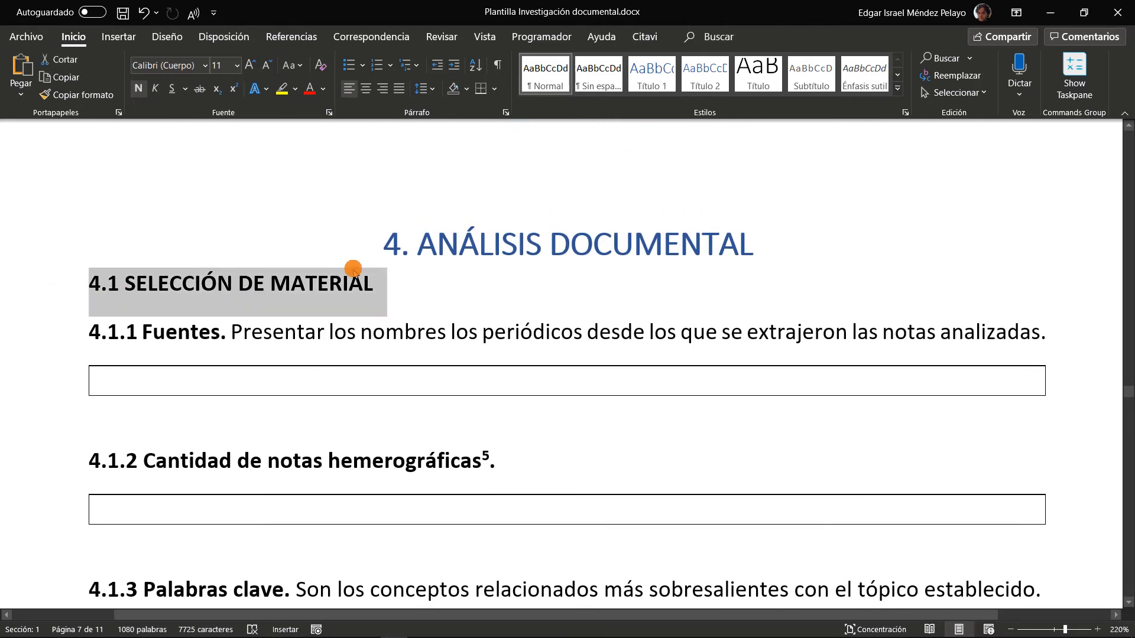
left_click(30, 254)
scroll(347, 357, "down", 3)
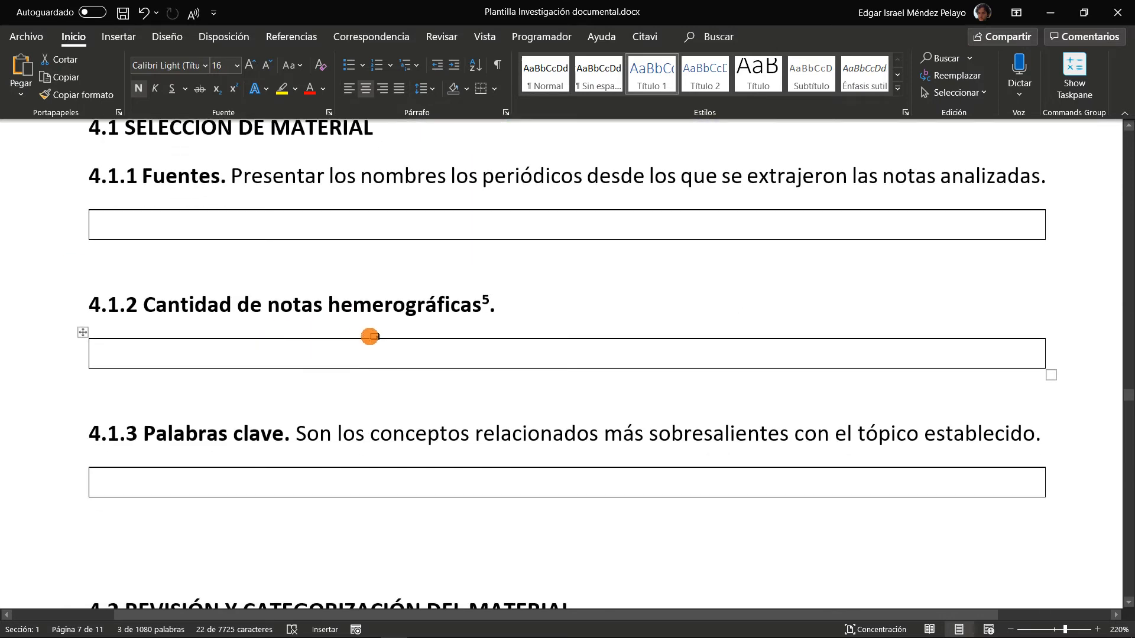
scroll(370, 335, "up", 3)
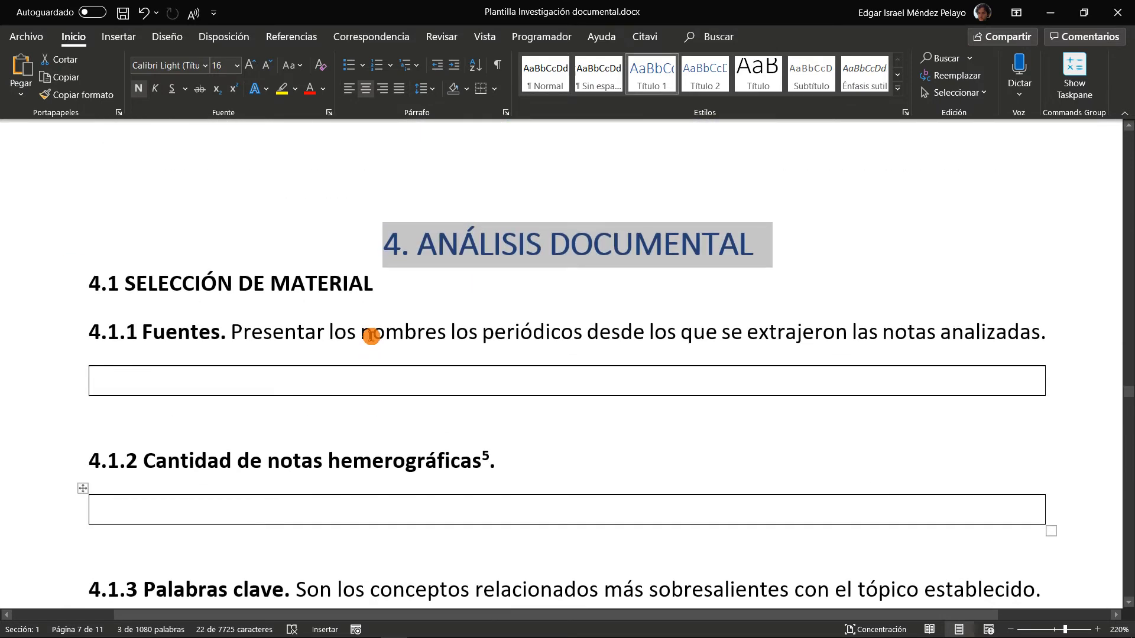
Locate the variable analysis headings from 4.4.1 onward and highlight the Variable X text in heading 4.4.1
scroll(372, 335, "down", 7)
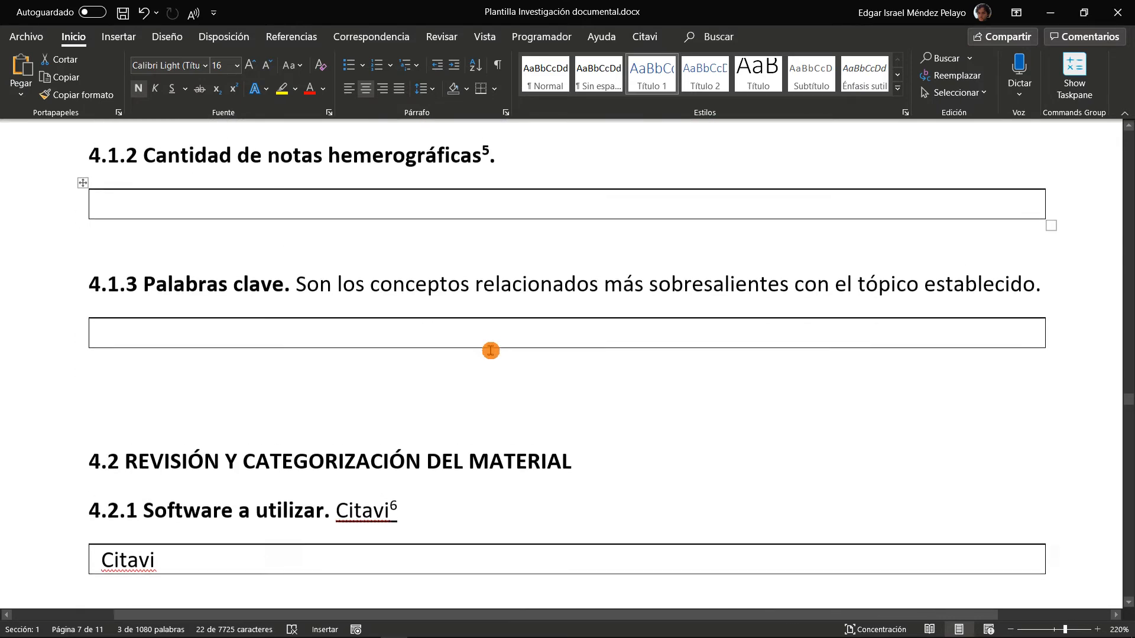
scroll(491, 350, "down", 15)
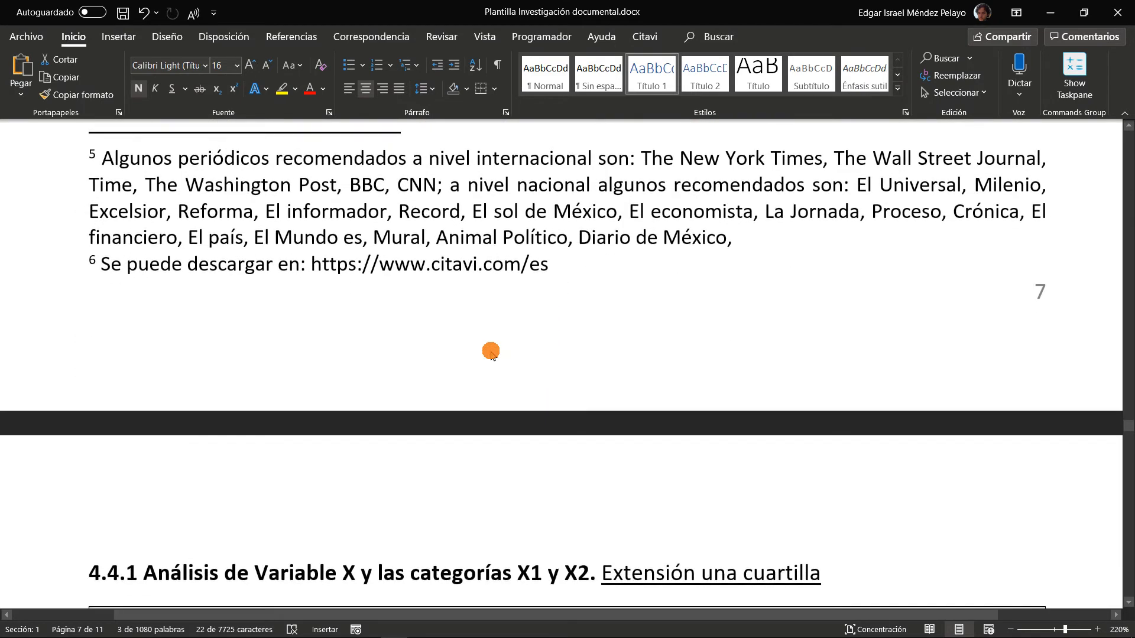
scroll(368, 299, "up", 3)
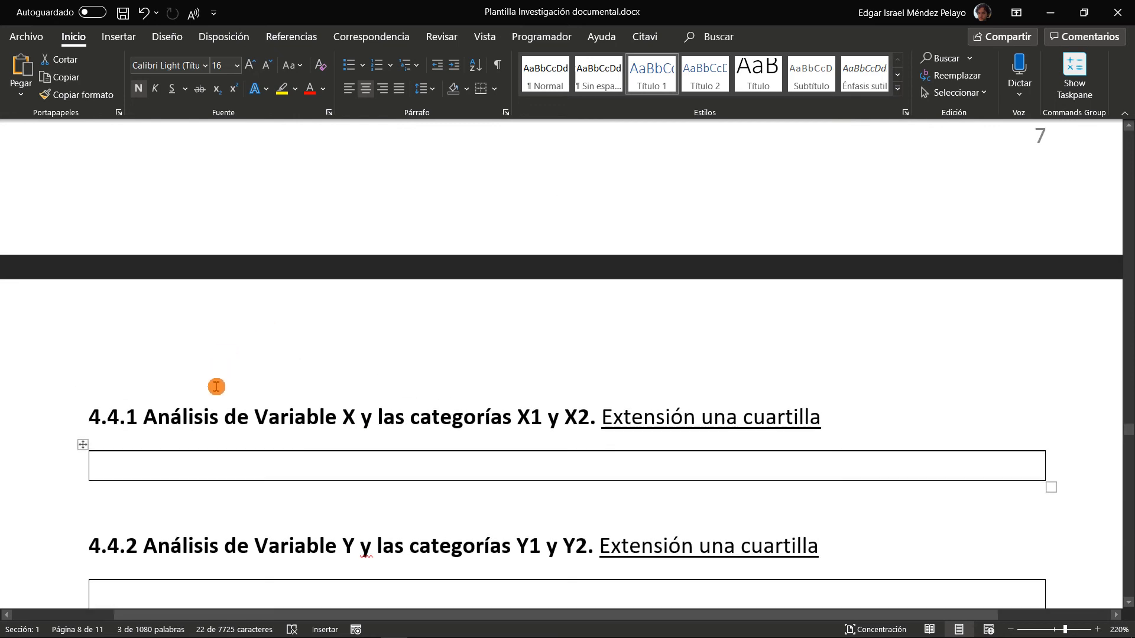
left_click_drag(211, 429, 582, 423)
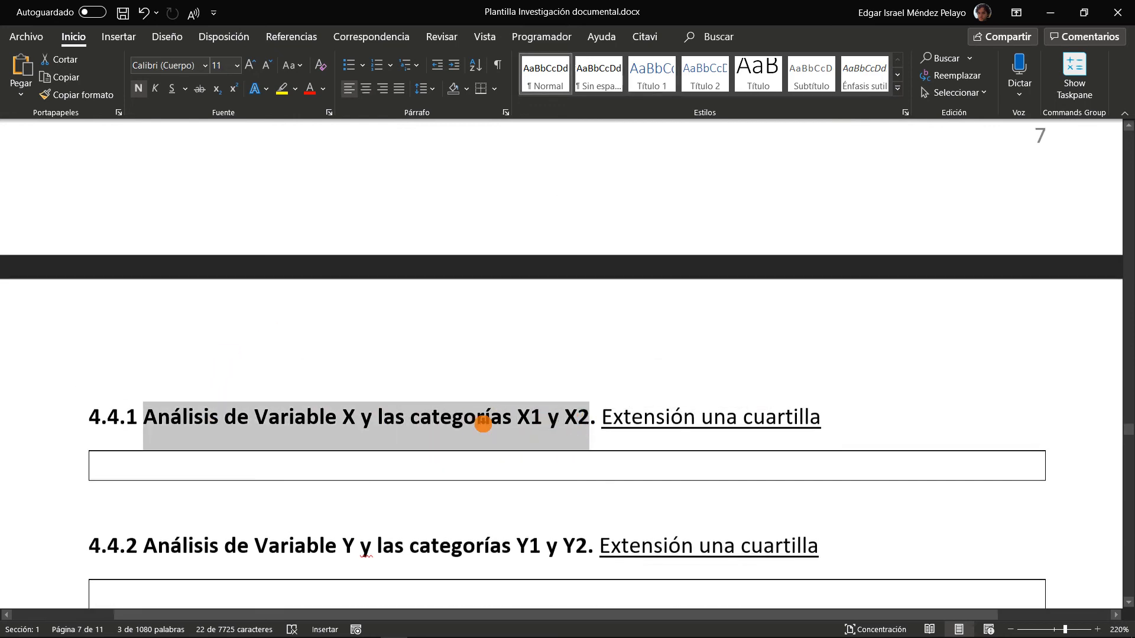
scroll(376, 347, "down", 4)
scroll(376, 347, "up", 2)
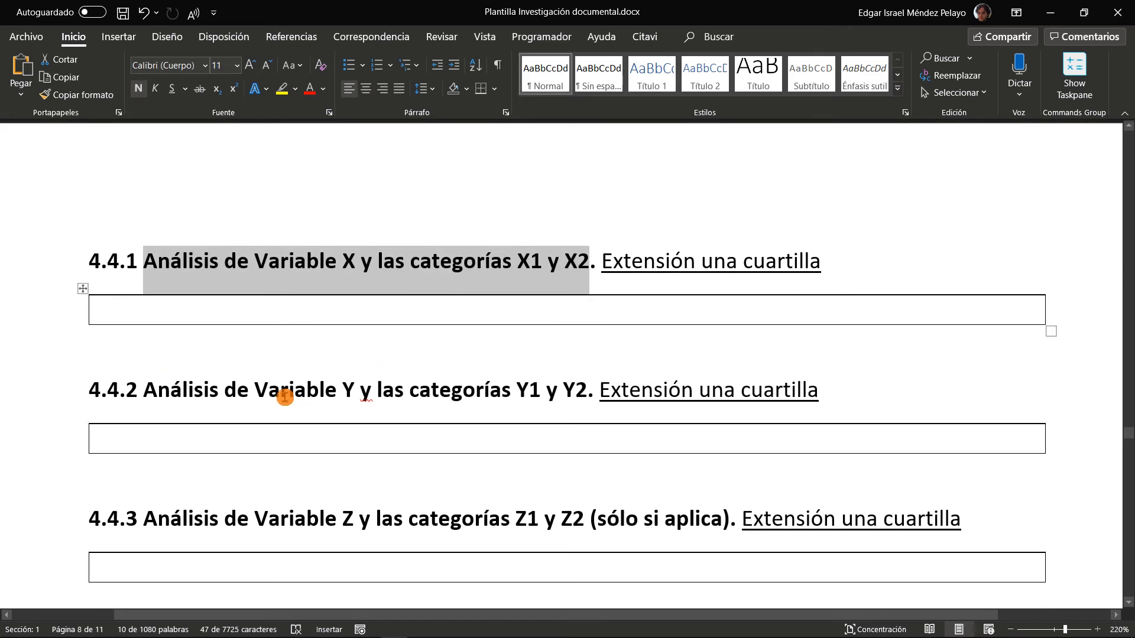
left_click_drag(255, 262, 361, 257)
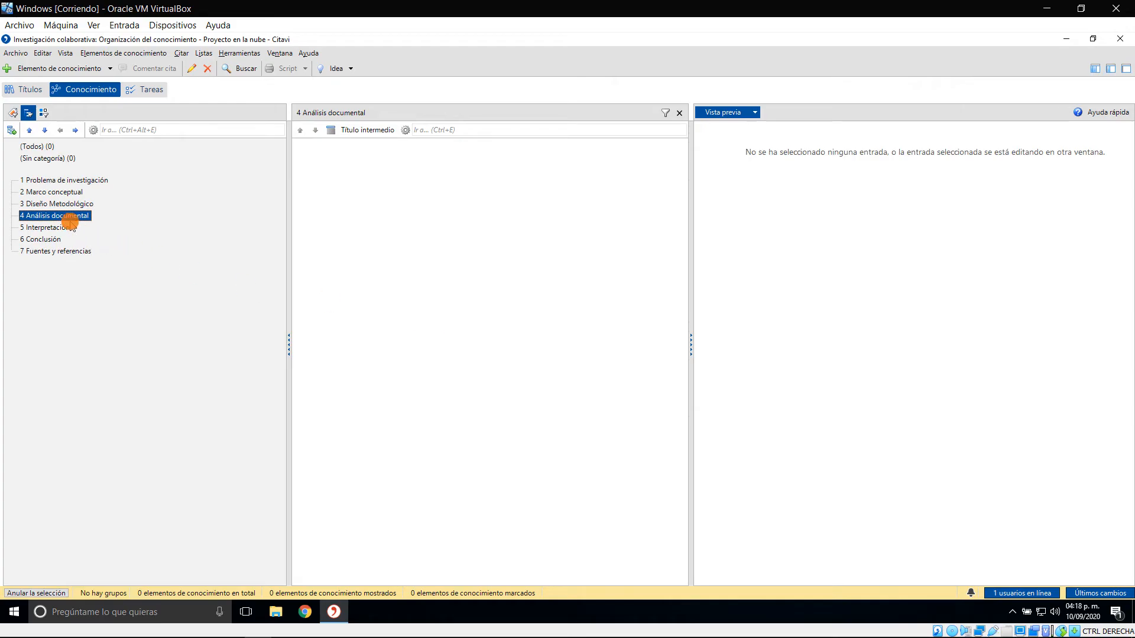
In Citavi, add a subcategory named "Variable X" under "Análisis documental"
left_click(10, 130)
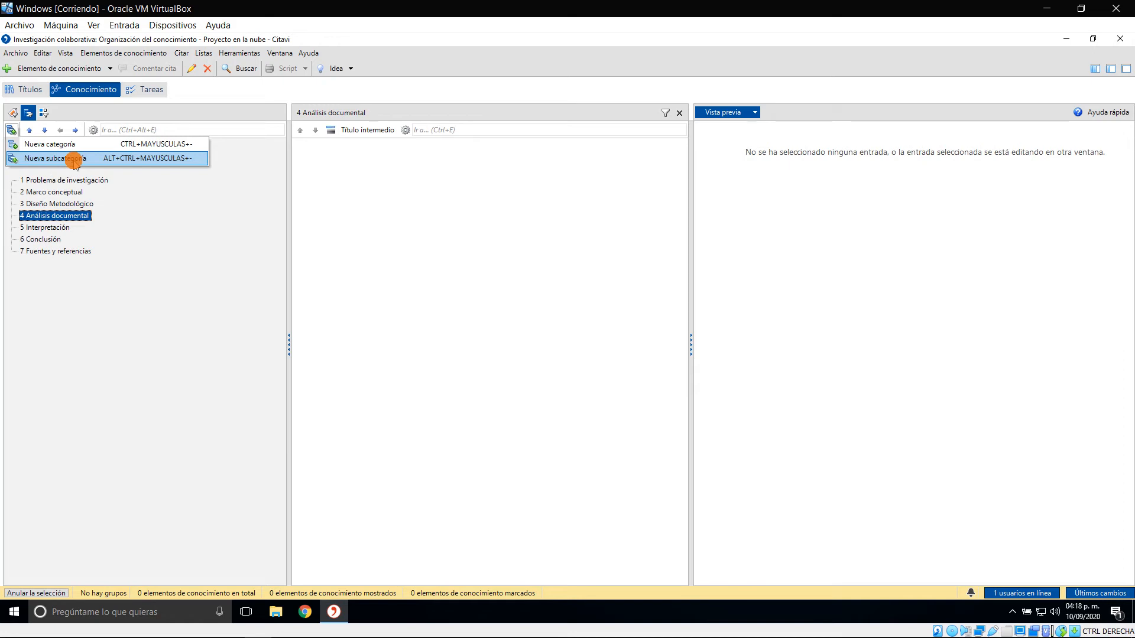
left_click(74, 158)
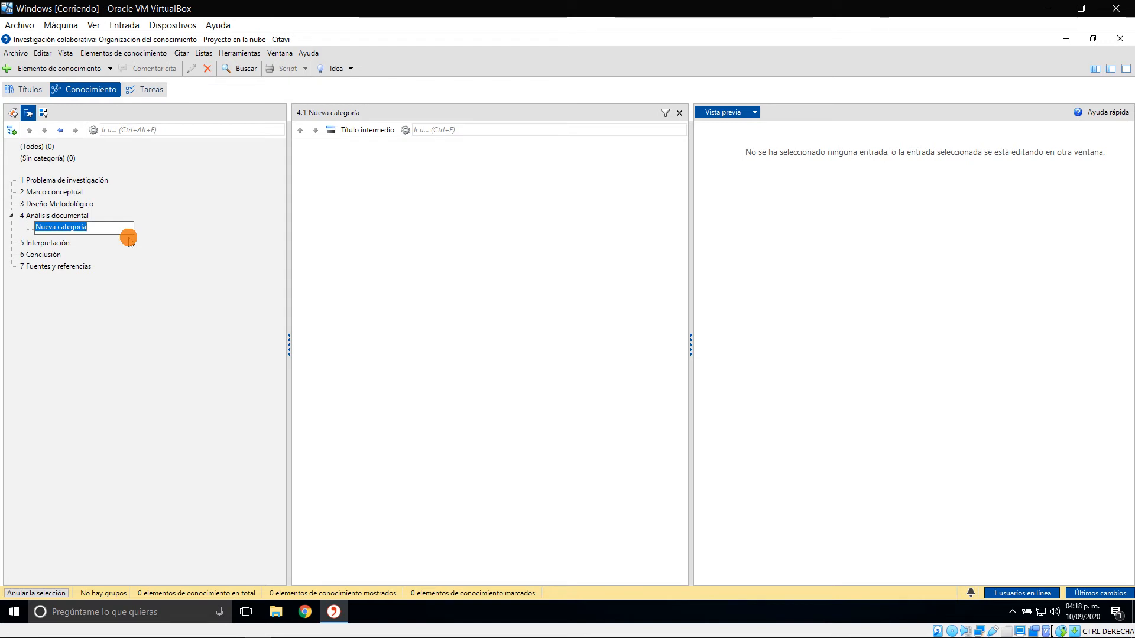
type("Var")
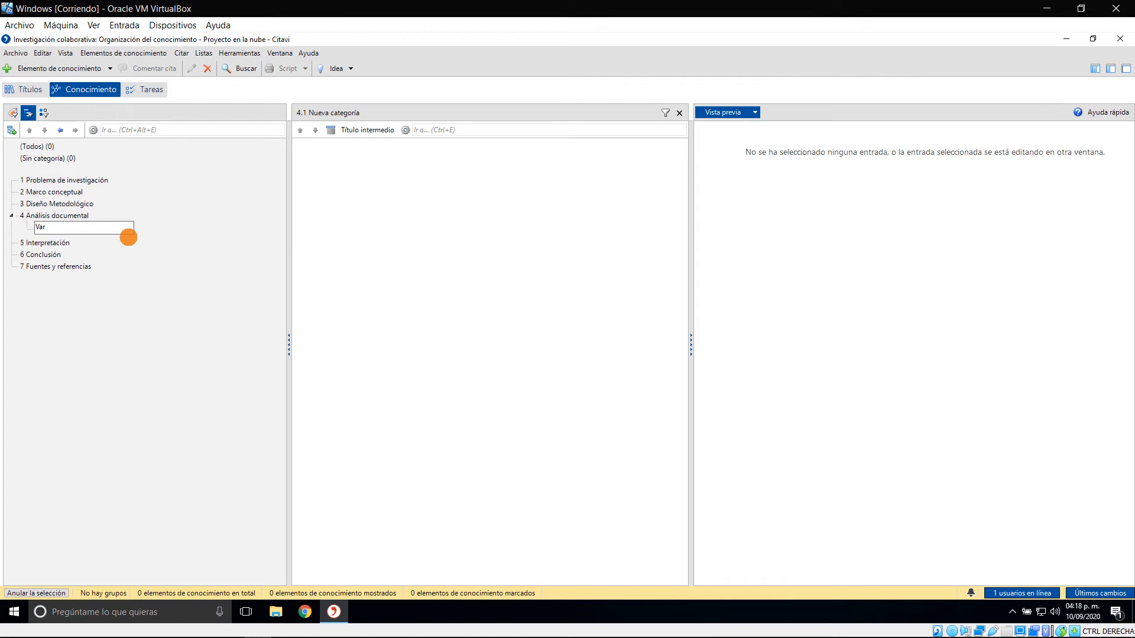
type("iable X")
key("Return")
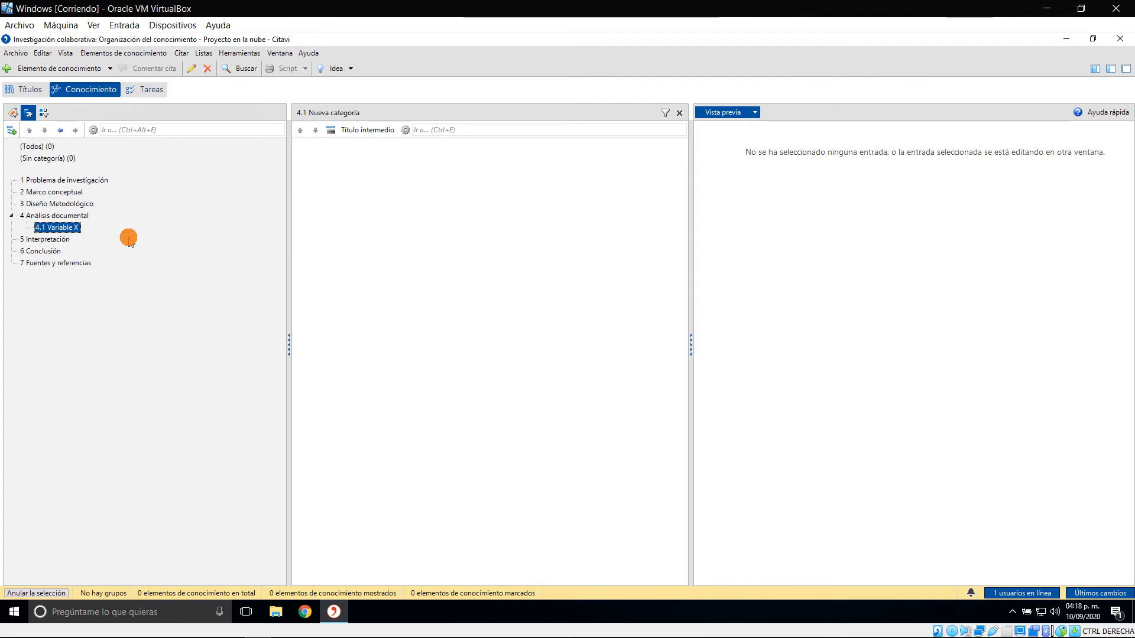
Add a second subcategory named "Variable Y" under "Análisis documental"
left_click(55, 215)
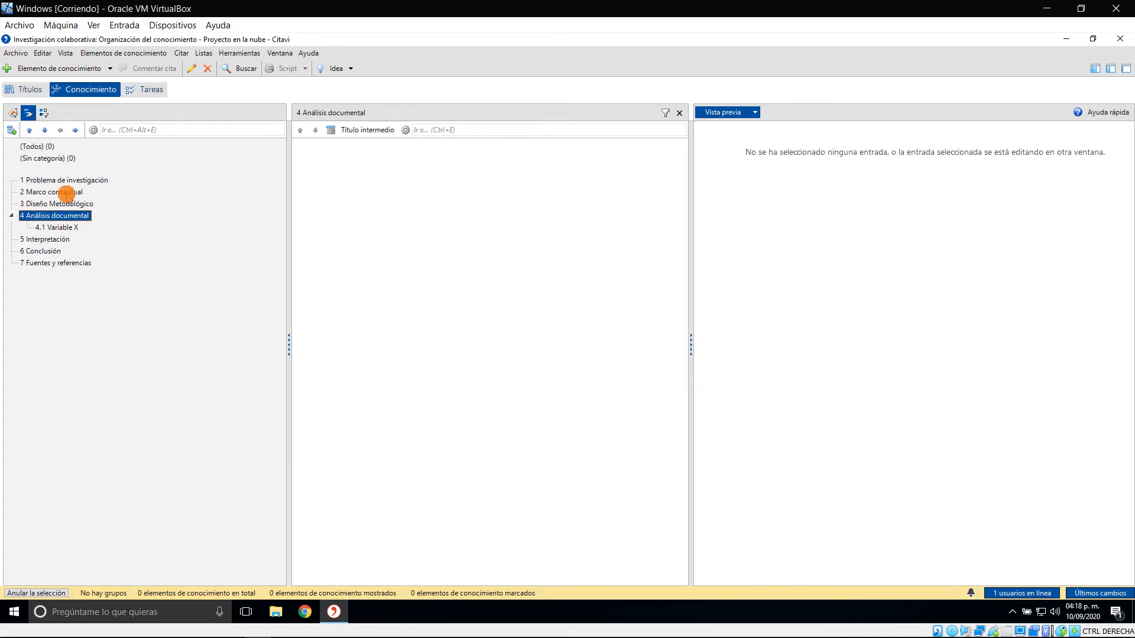
left_click(11, 130)
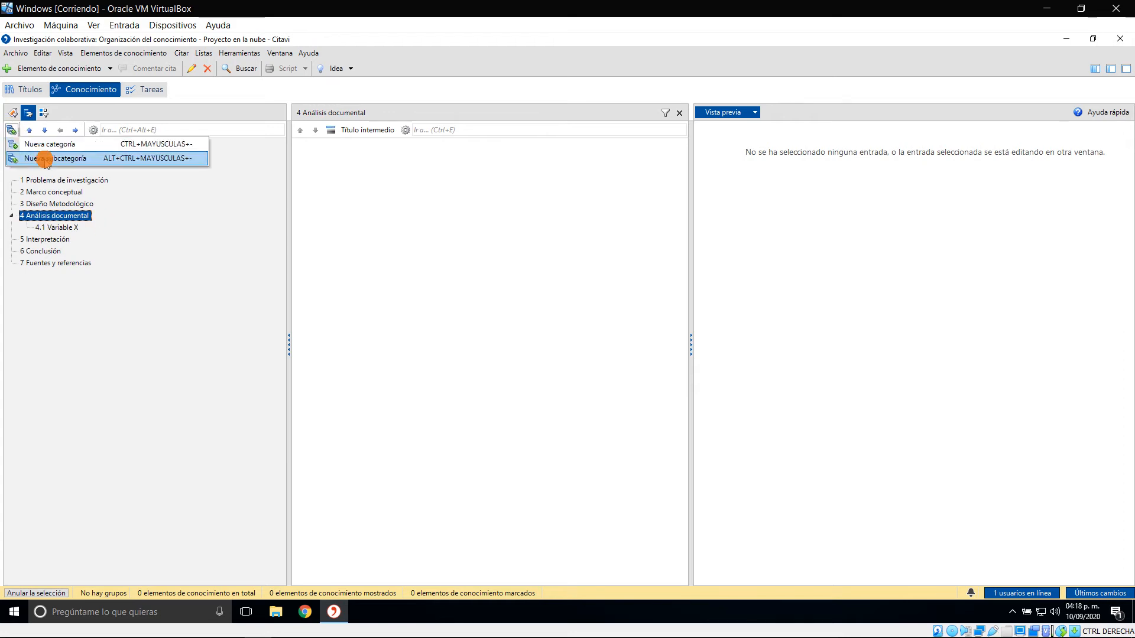
left_click(46, 158)
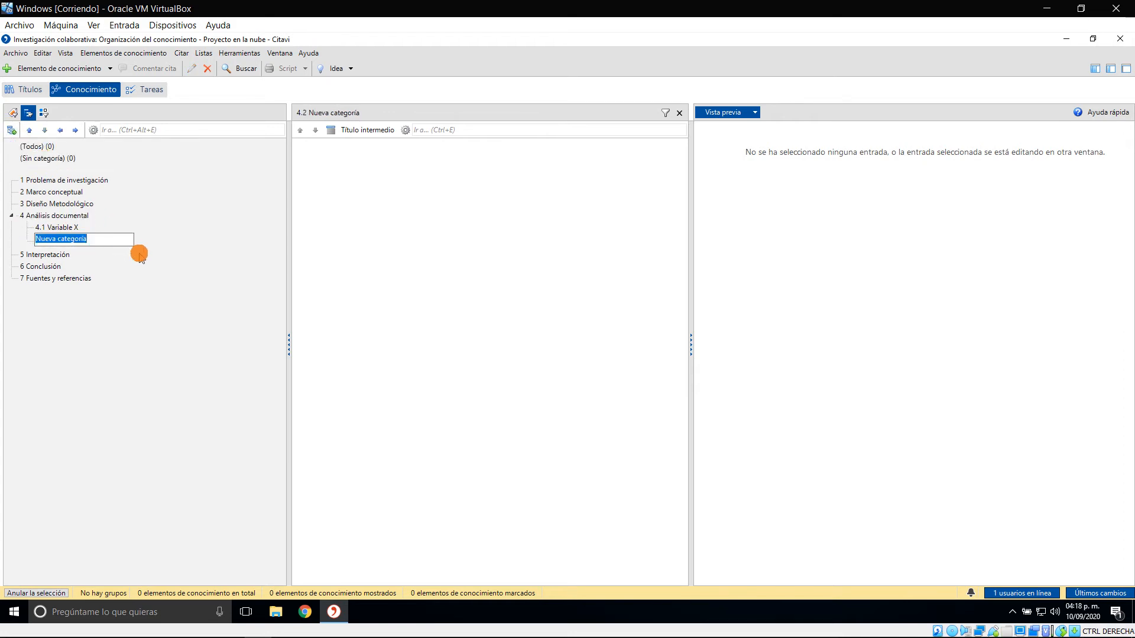
type("Variable Y")
key("Return")
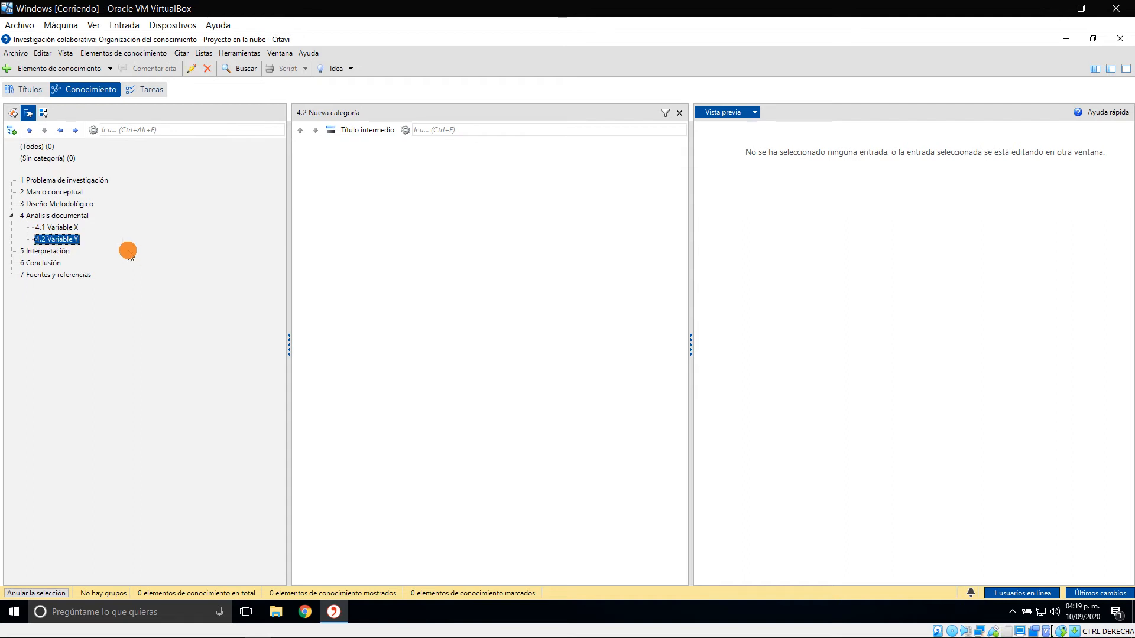
Add a third subcategory named "Variable Z" under "Análisis documental"
left_click(48, 216)
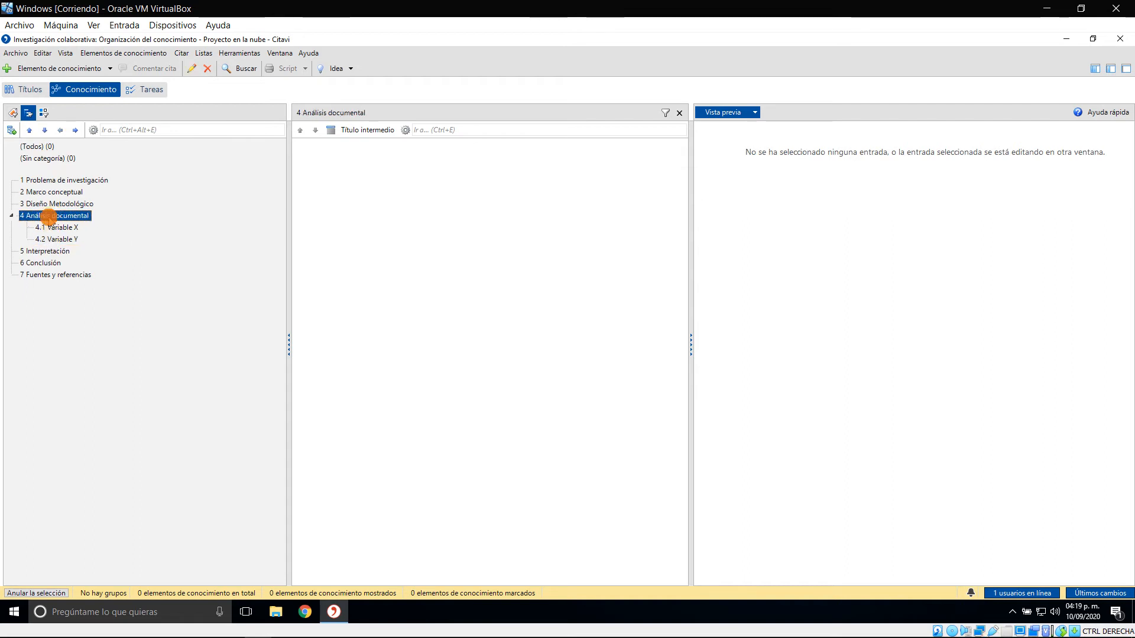
left_click(11, 130)
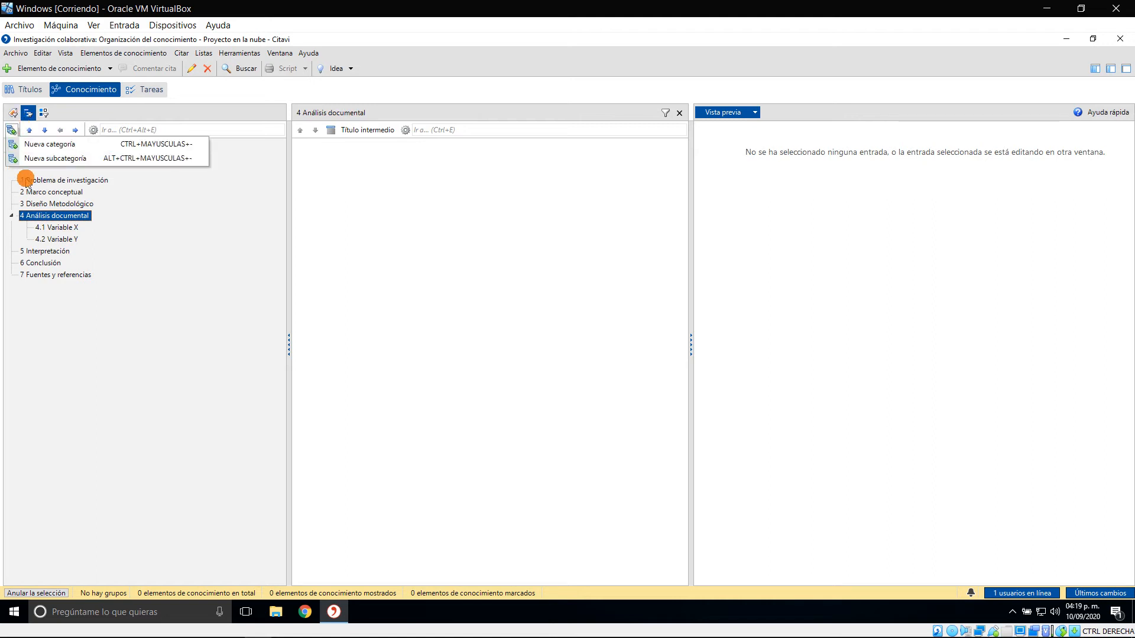
left_click(56, 158)
type("Varia")
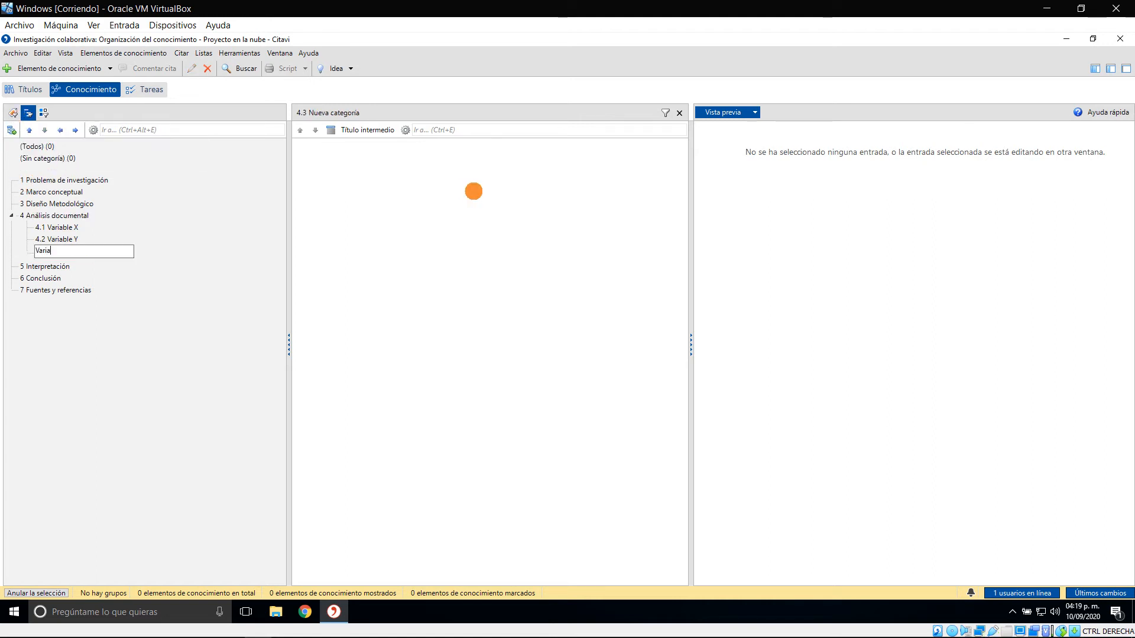
type("ble Z")
key("Return")
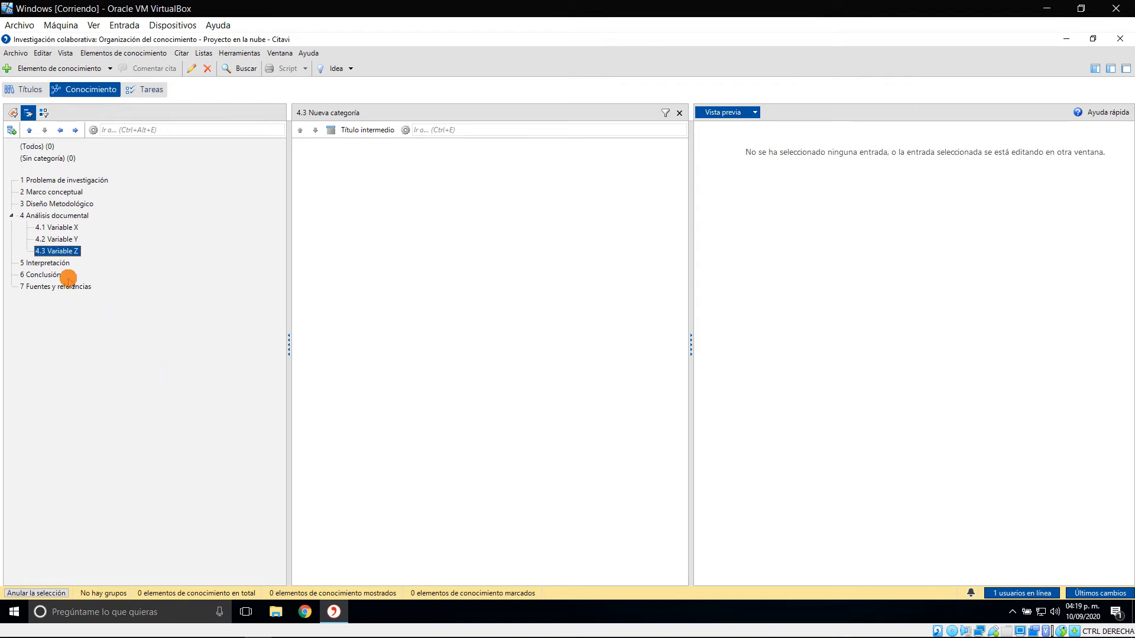
Review the Variable X and Variable Y subcategories, and examine categories X1 and X2 in heading 4.4.1 of the Word template
left_click(70, 230)
left_click(74, 241)
key("alt+Tab")
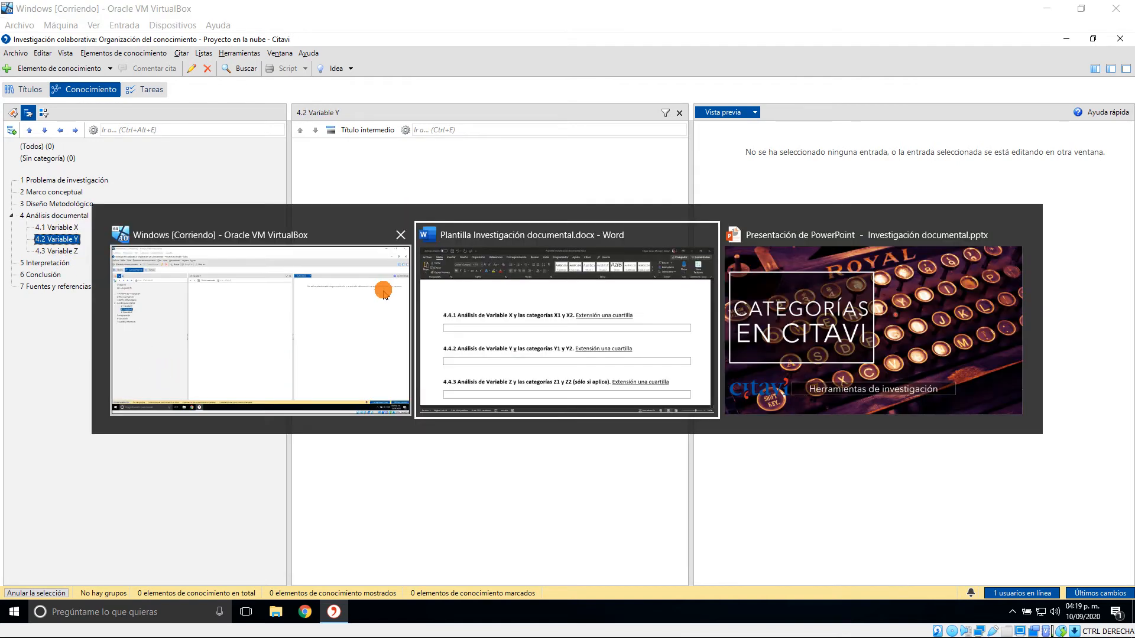
left_click(875, 257)
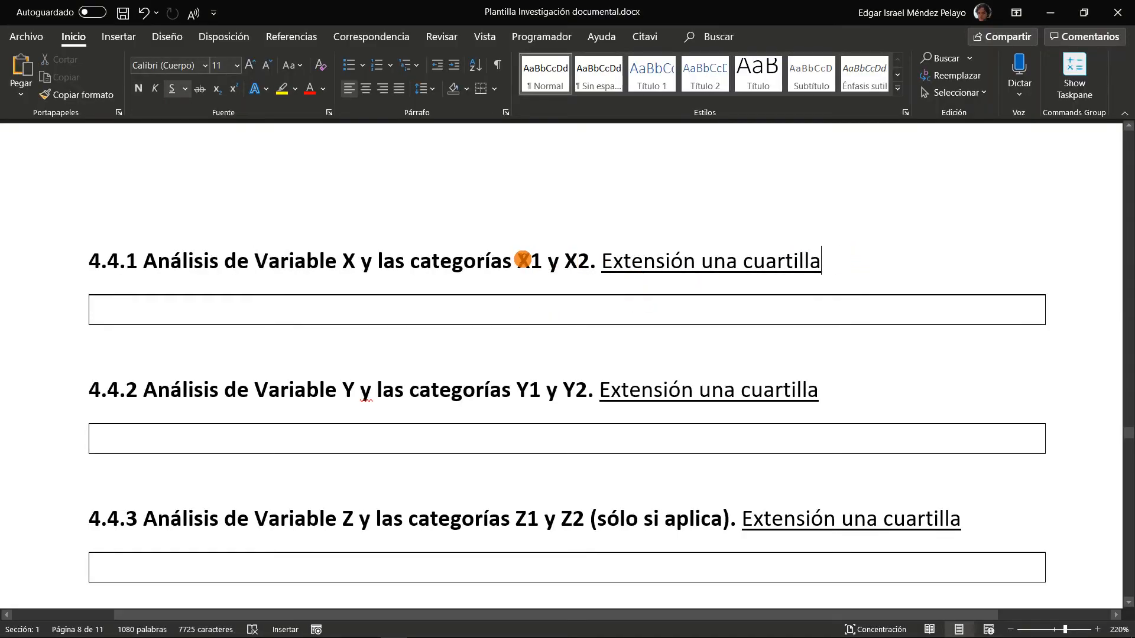
left_click(521, 260)
left_click_drag(522, 261, 588, 262)
left_click(548, 260)
left_click(578, 261)
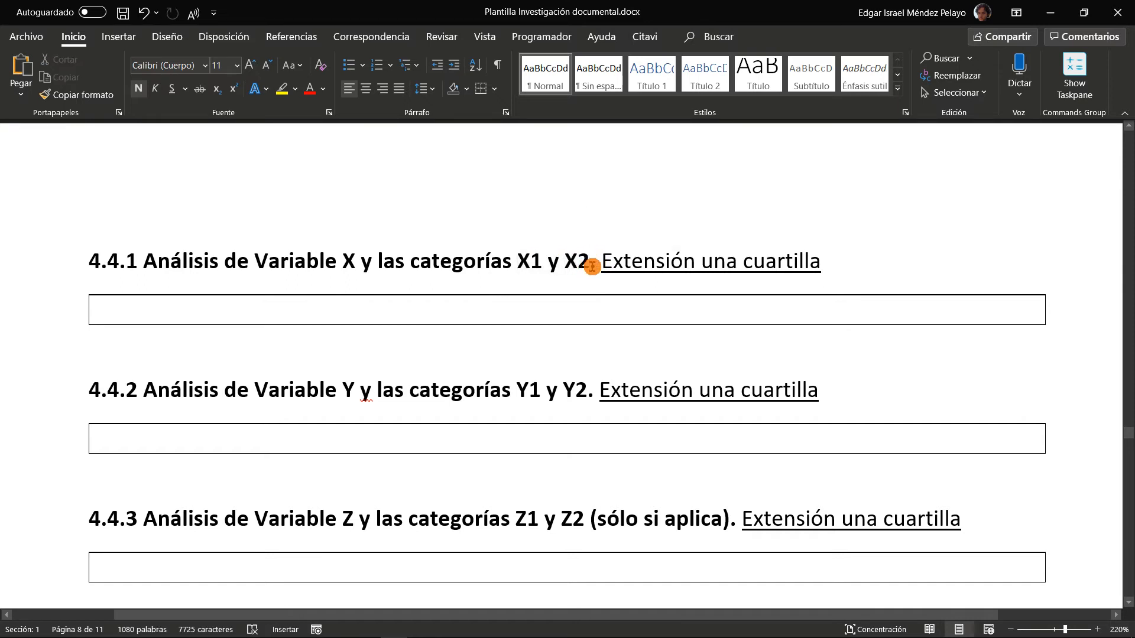
mouse_move(592, 267)
left_mouse_down()
mouse_move(524, 260)
mouse_move(577, 259)
left_mouse_up()
left_click(524, 260)
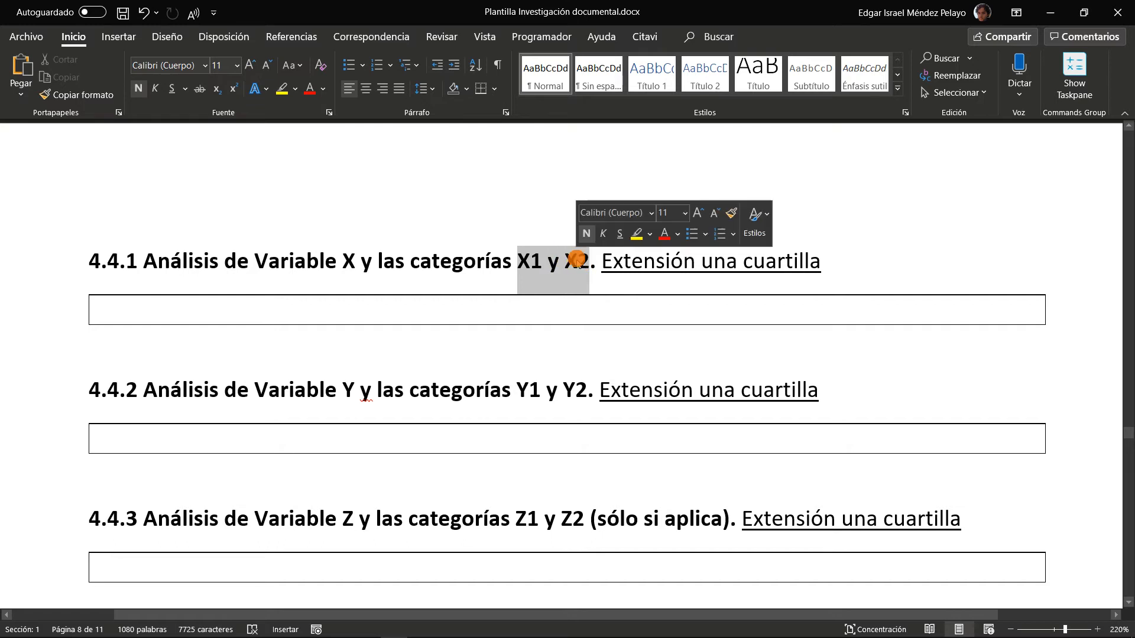
Check the categories in heading 4.4.1 of the Word template, and in Citavi add a subcategory named "Categoría X1" under "Variable X"
left_click_drag(289, 263, 326, 265)
left_click_drag(519, 261, 578, 261)
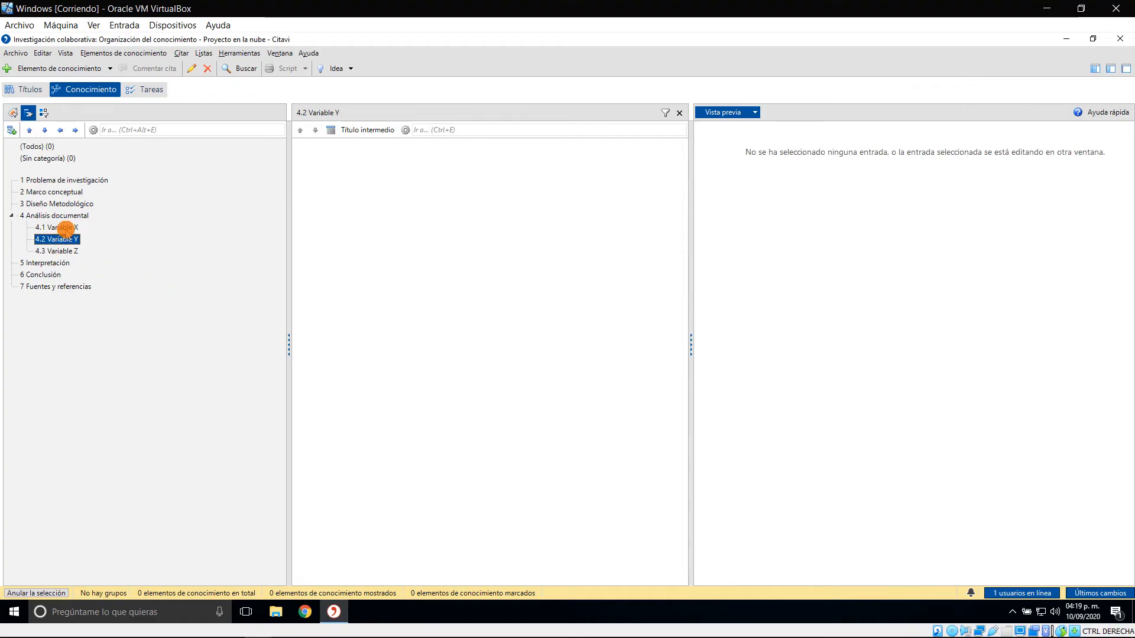
left_click(62, 227)
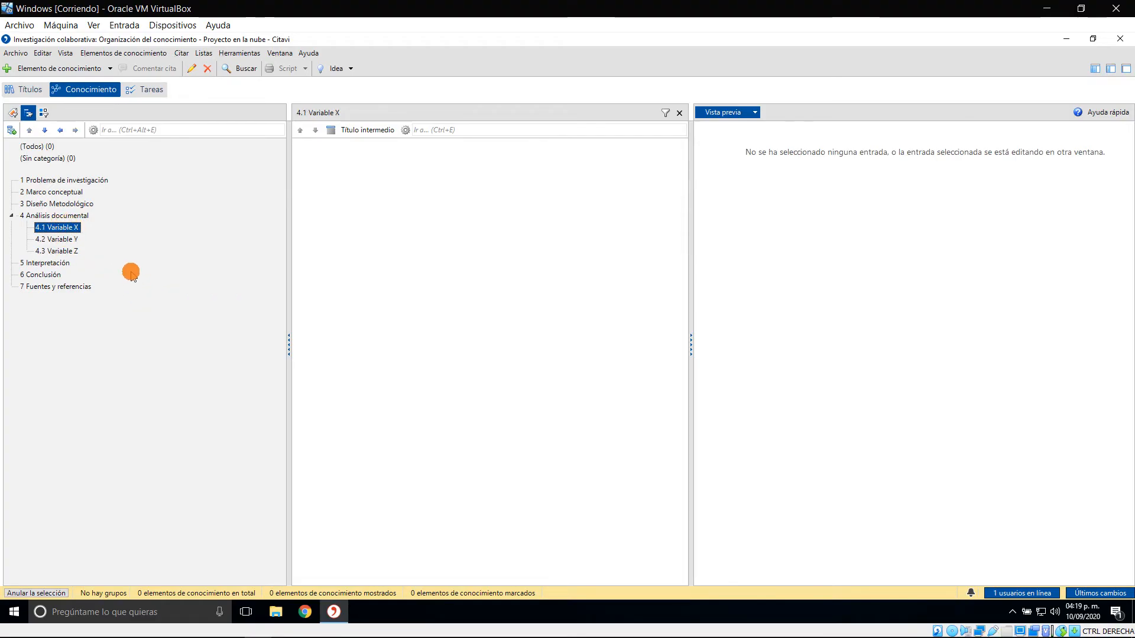
left_click(10, 129)
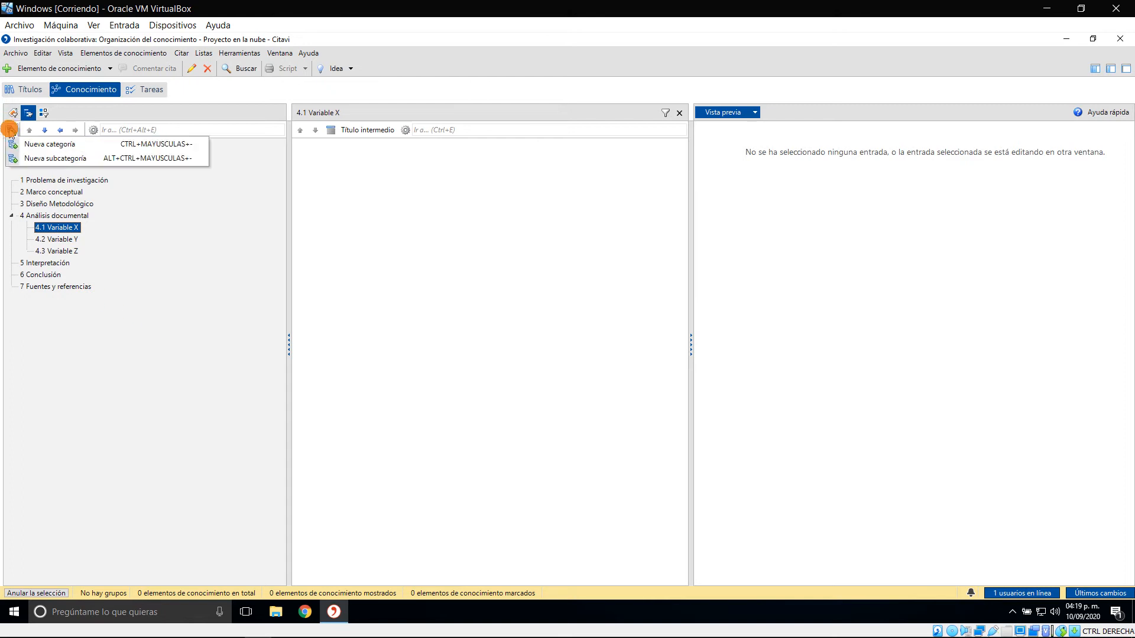
left_click(70, 158)
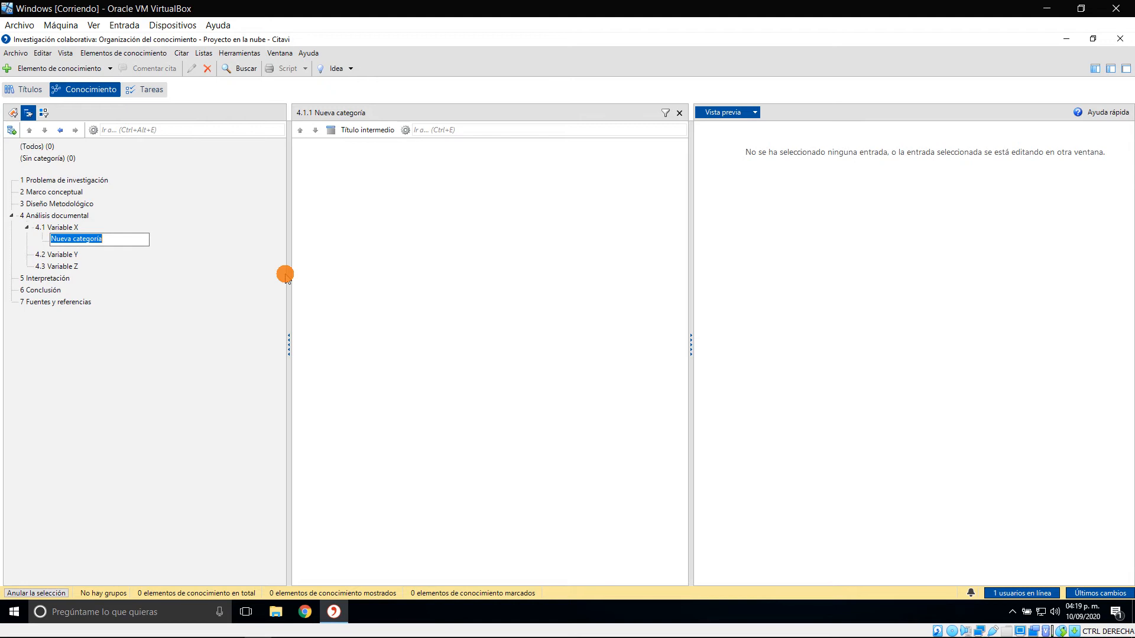
type("C")
key("Return")
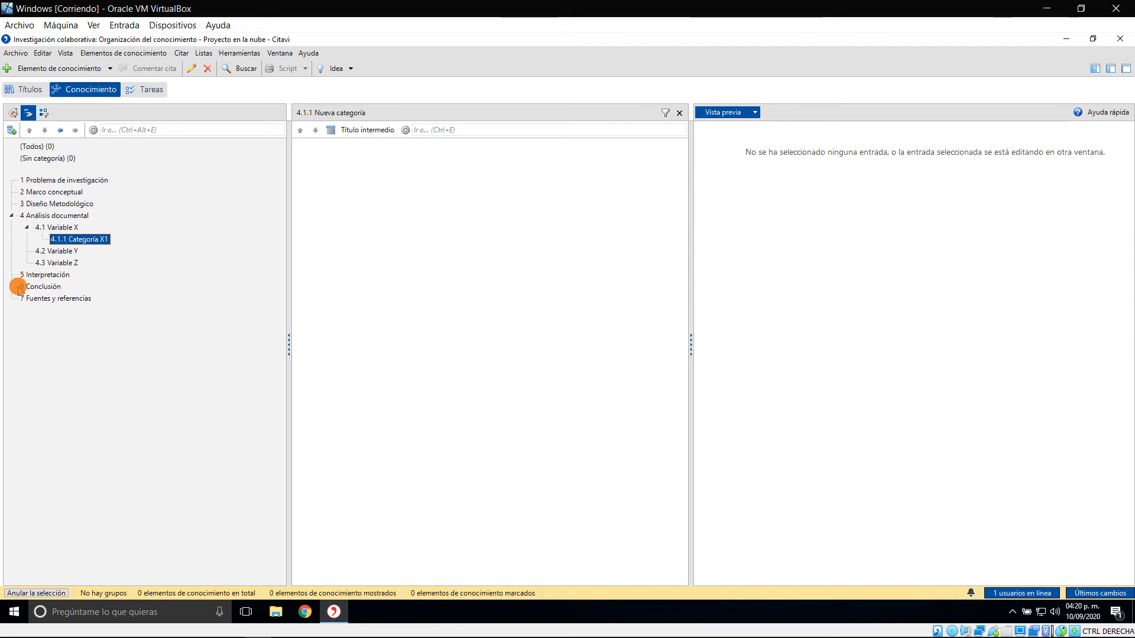
Add a second subcategory named "Categoría X2" under "Variable X"
left_click(73, 227)
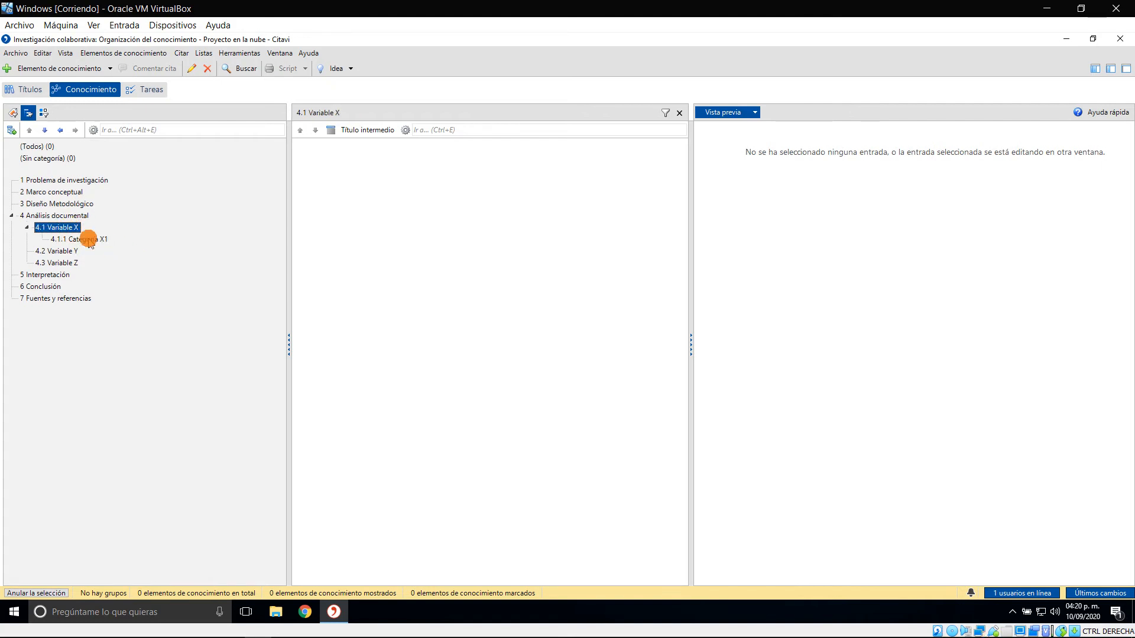
left_click(12, 130)
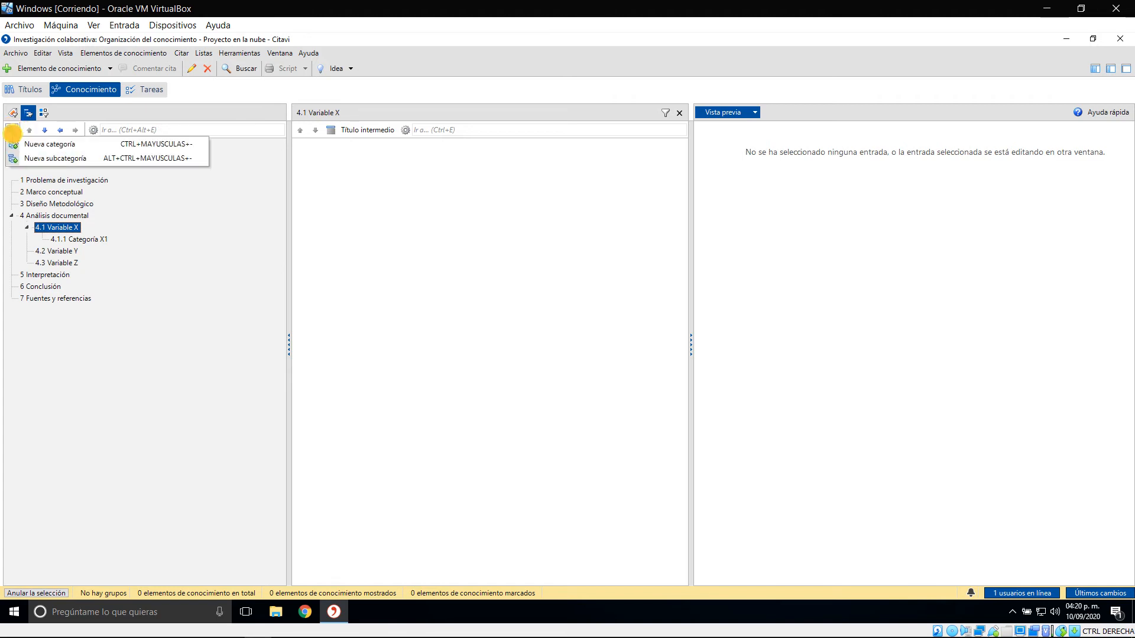
left_click(76, 157)
type("Ca")
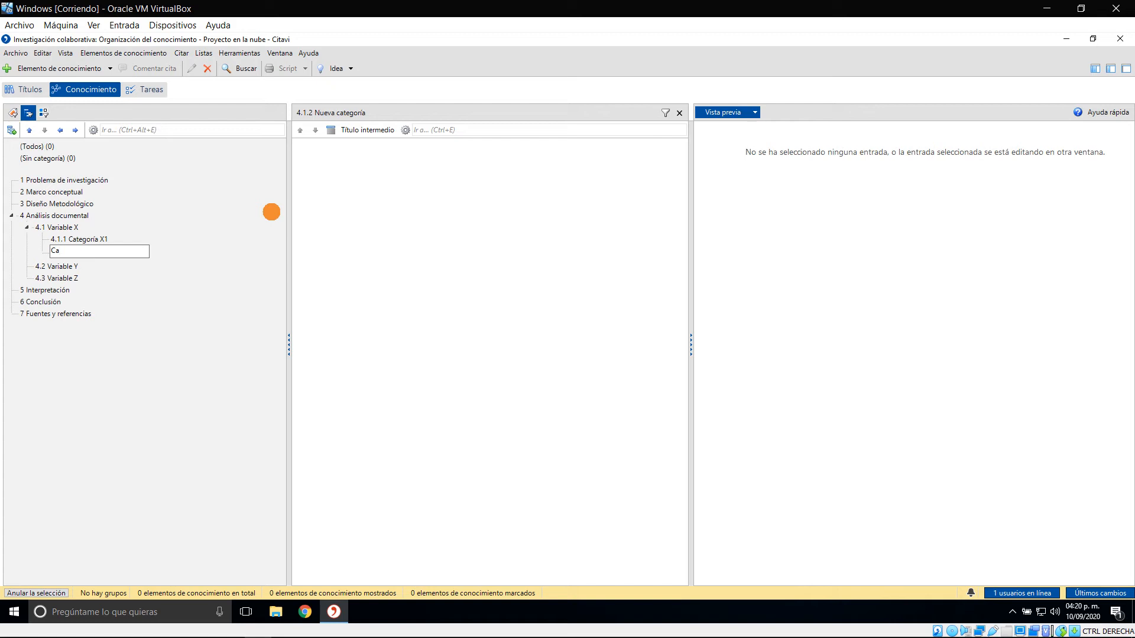
type("tegoría X")
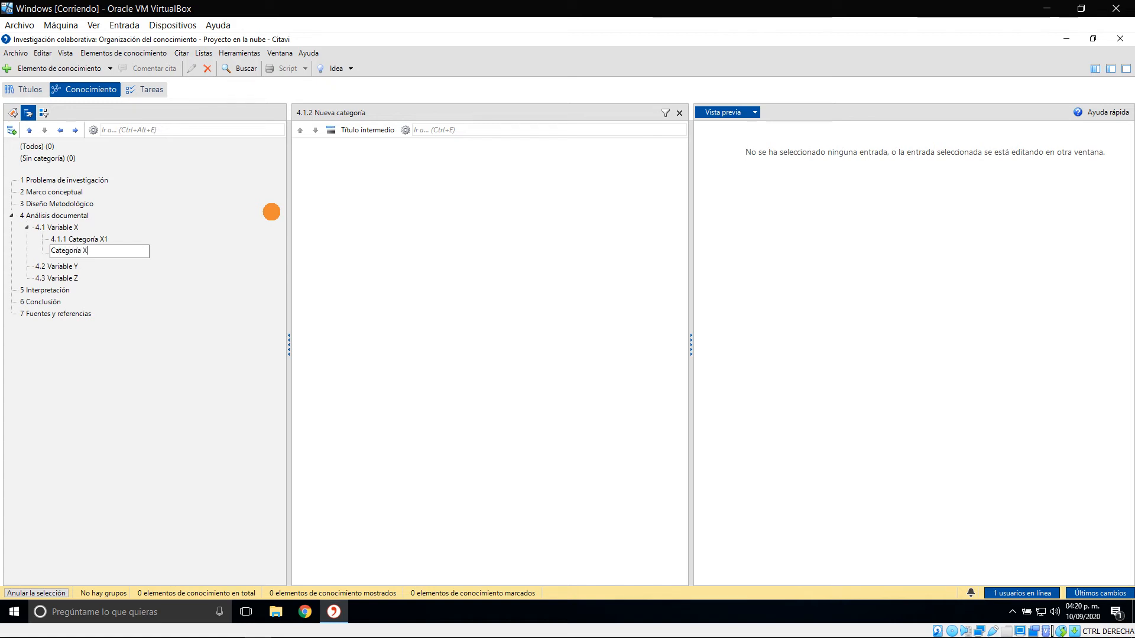
type("2")
key("Return")
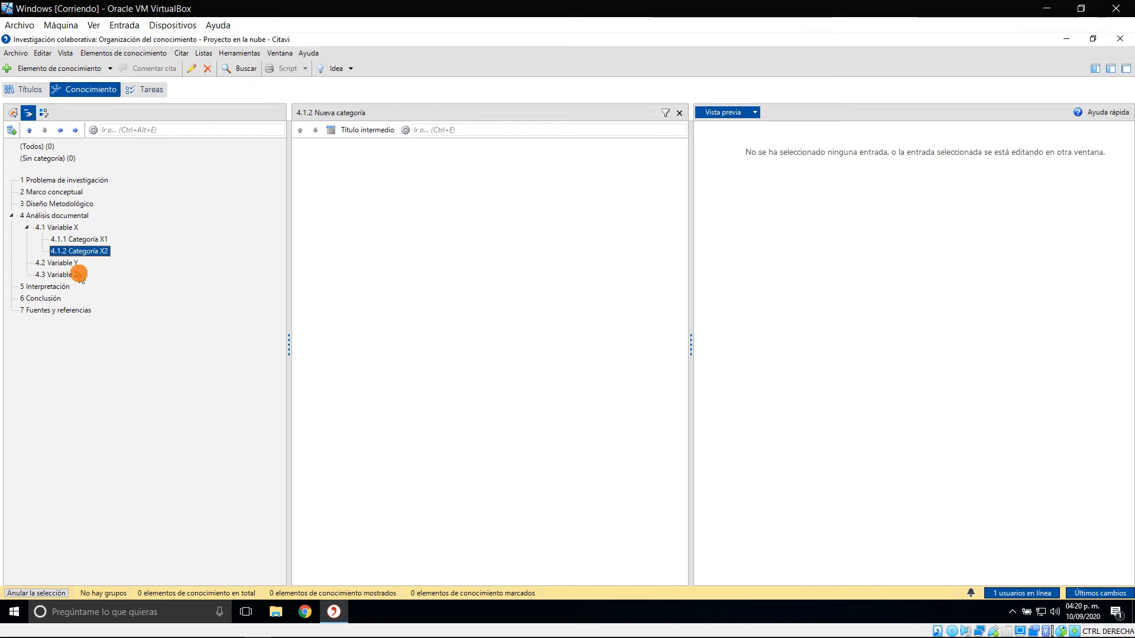
Add a subcategory named "Categoría Y1" under "Variable Y"
left_click(65, 262)
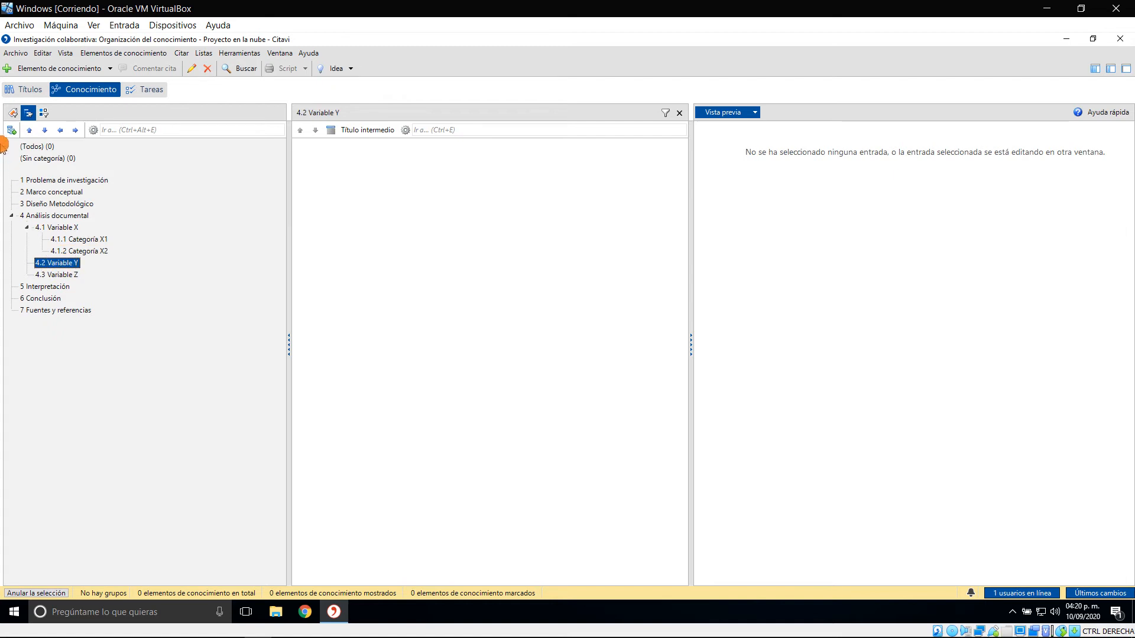
left_click(11, 130)
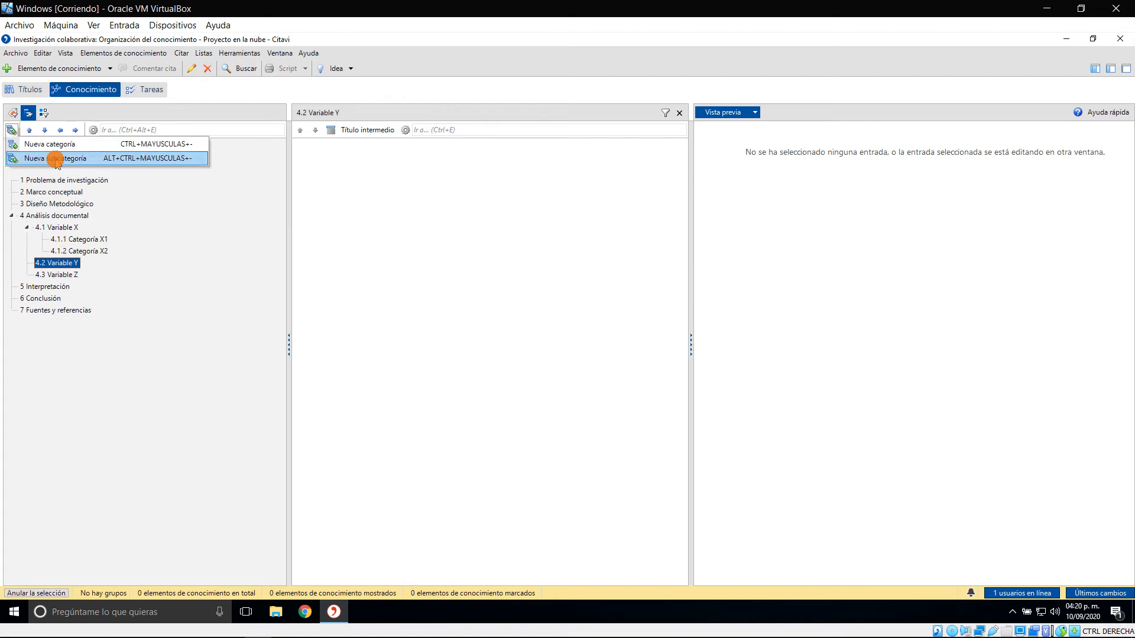
left_click(56, 159)
type("Categoría Y1")
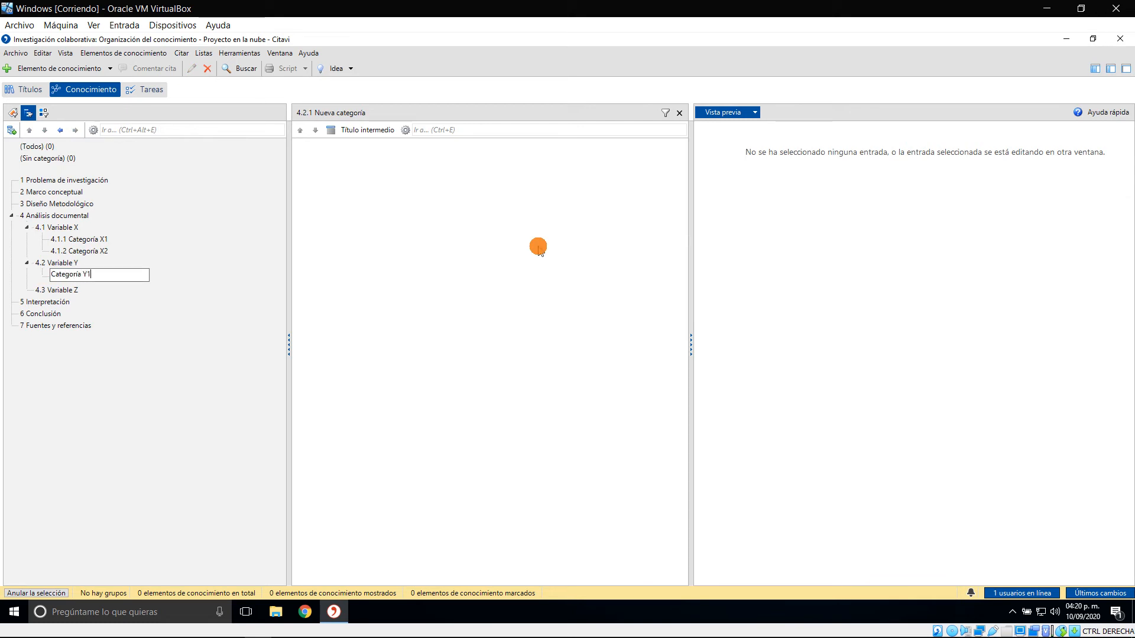
key("Return")
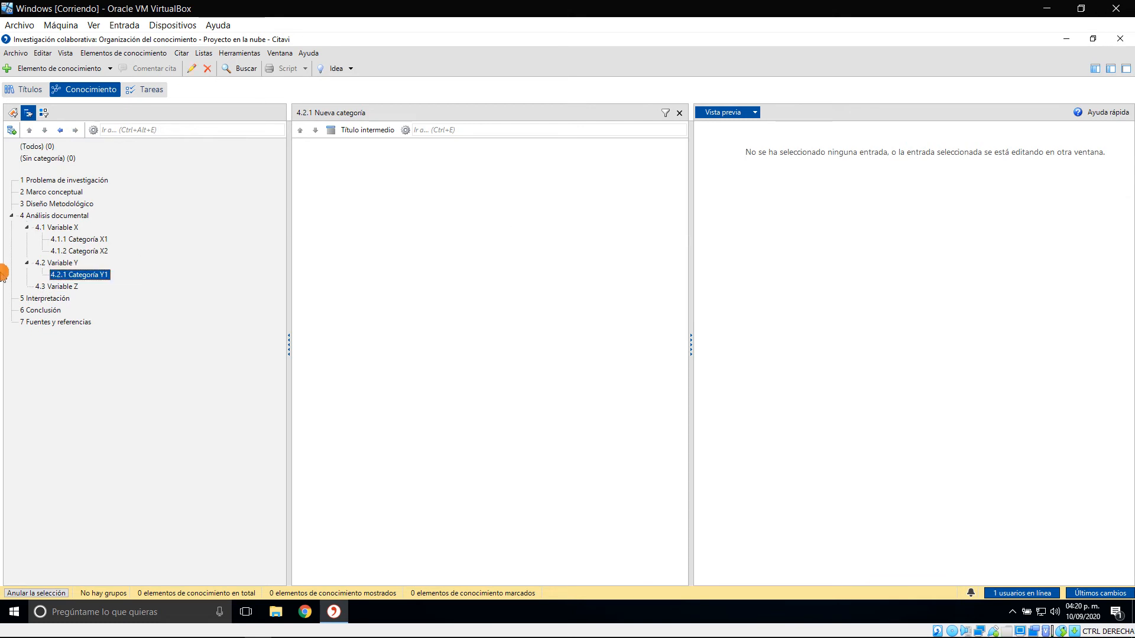
Add a second subcategory named "Categoraía y2" under "Variable Y"
left_click(69, 260)
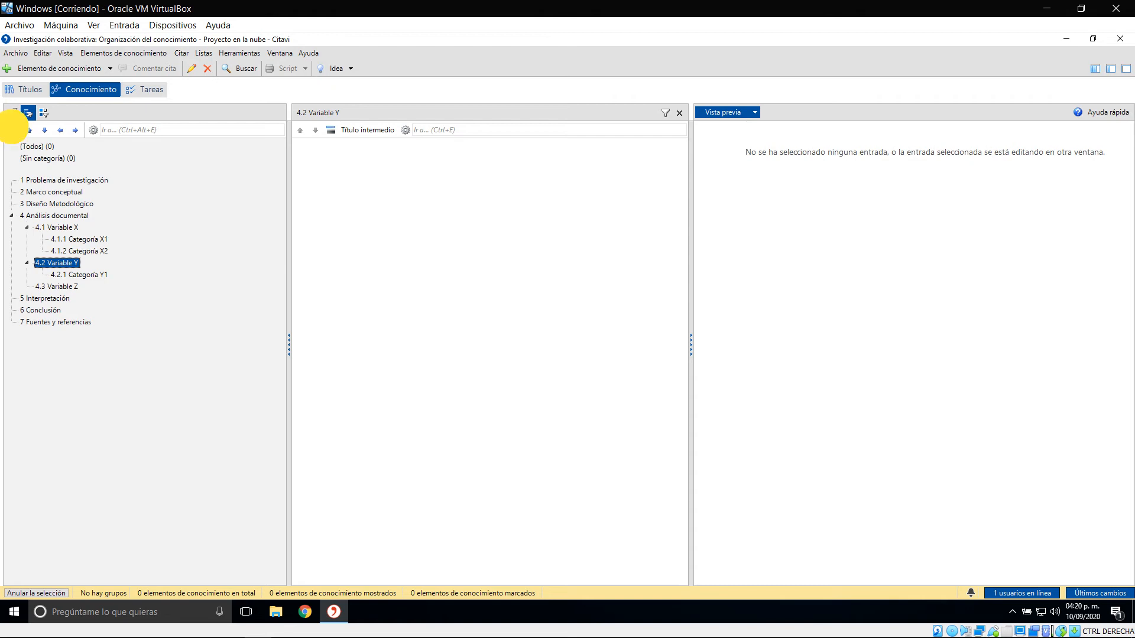
left_click(12, 130)
left_click(78, 160)
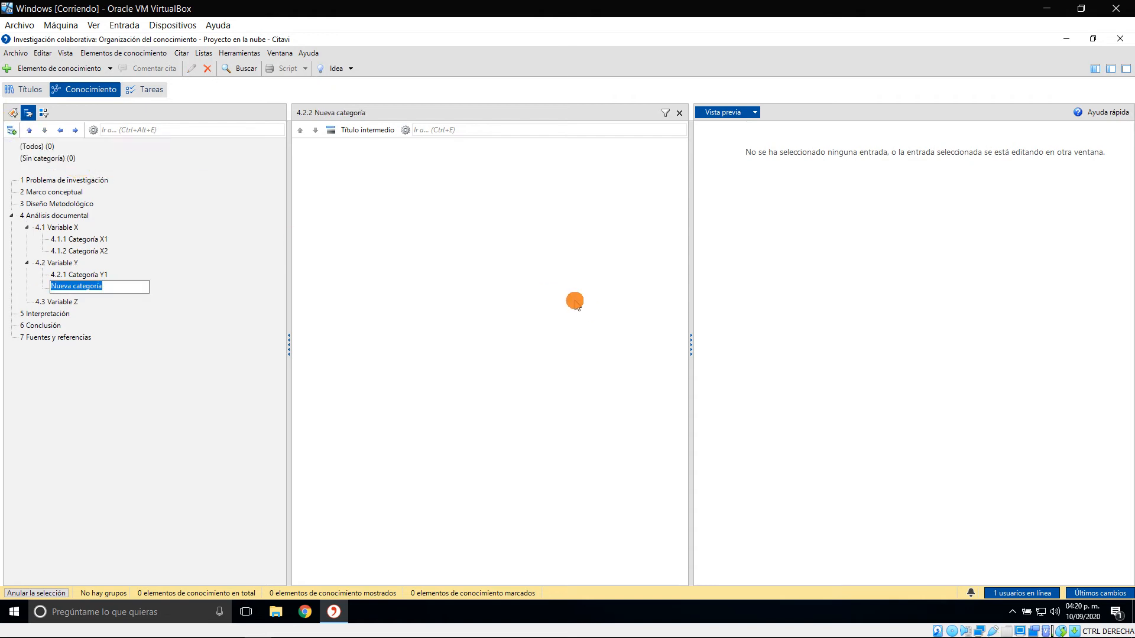
type("C")
key("Return")
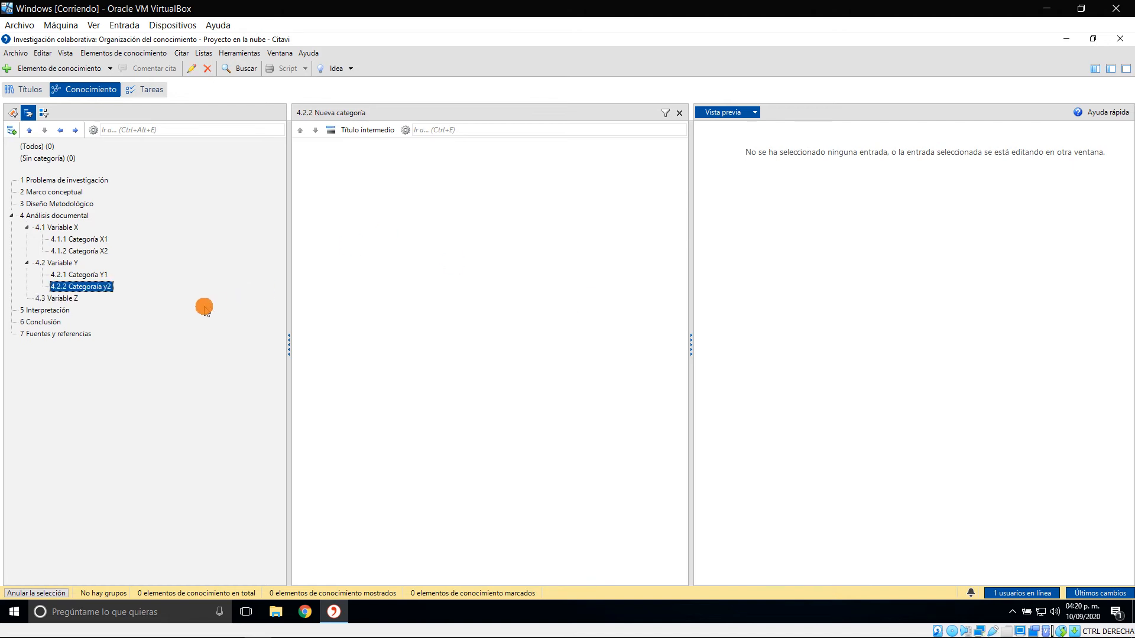
Capitalize the variable letter in the second "Variable Y" subcategory's name so that it reads "Categoraía Y2"
left_click(104, 289)
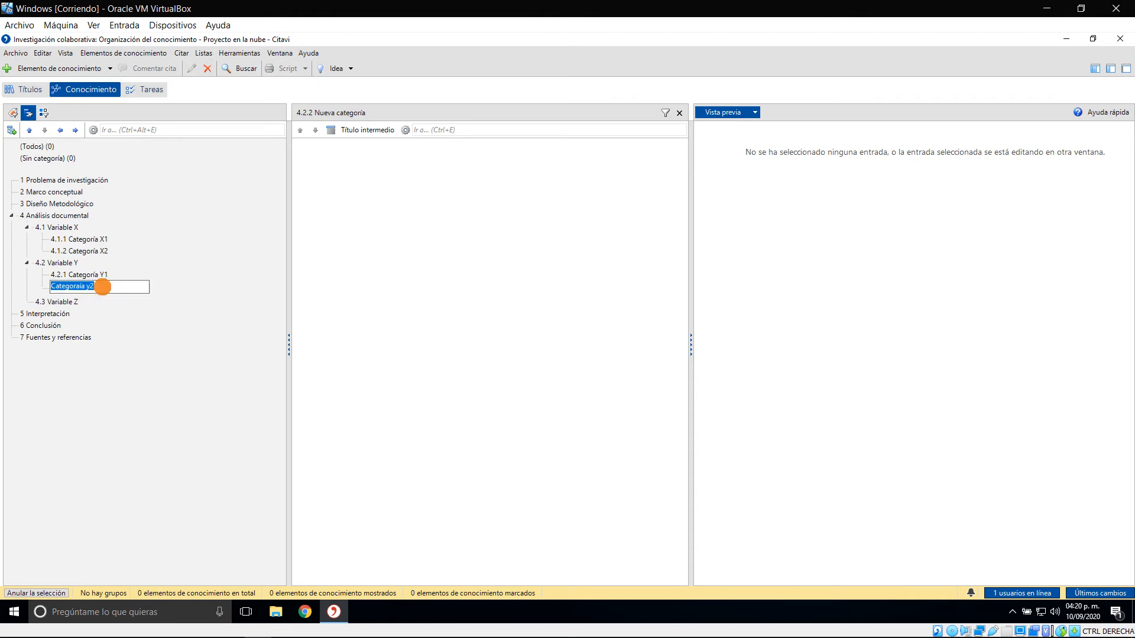
left_click(115, 351)
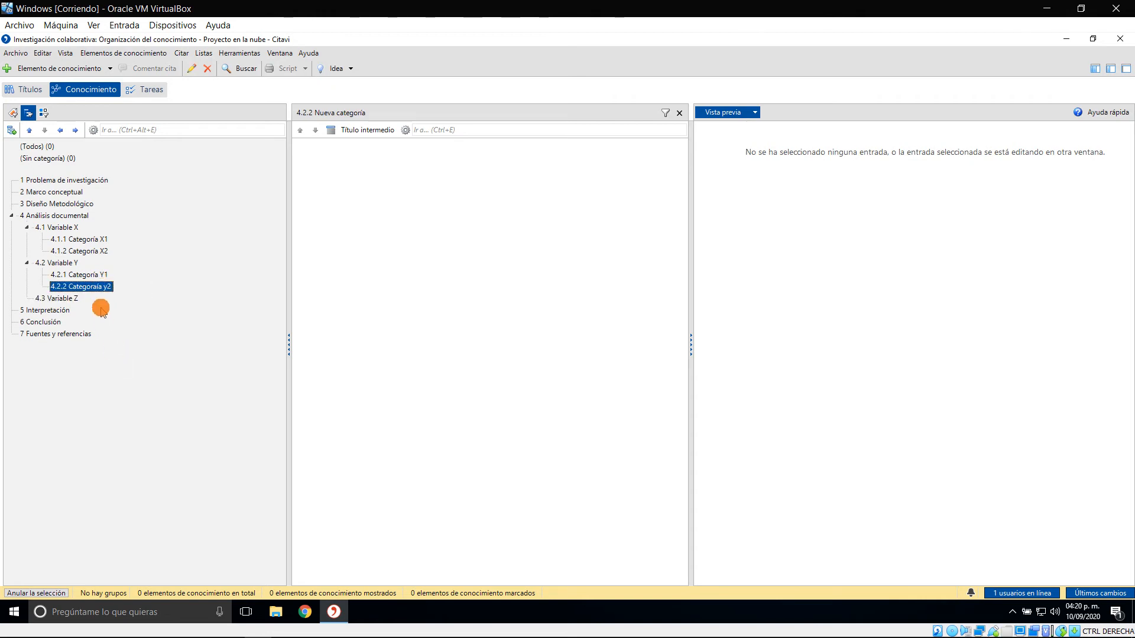
left_click(93, 290)
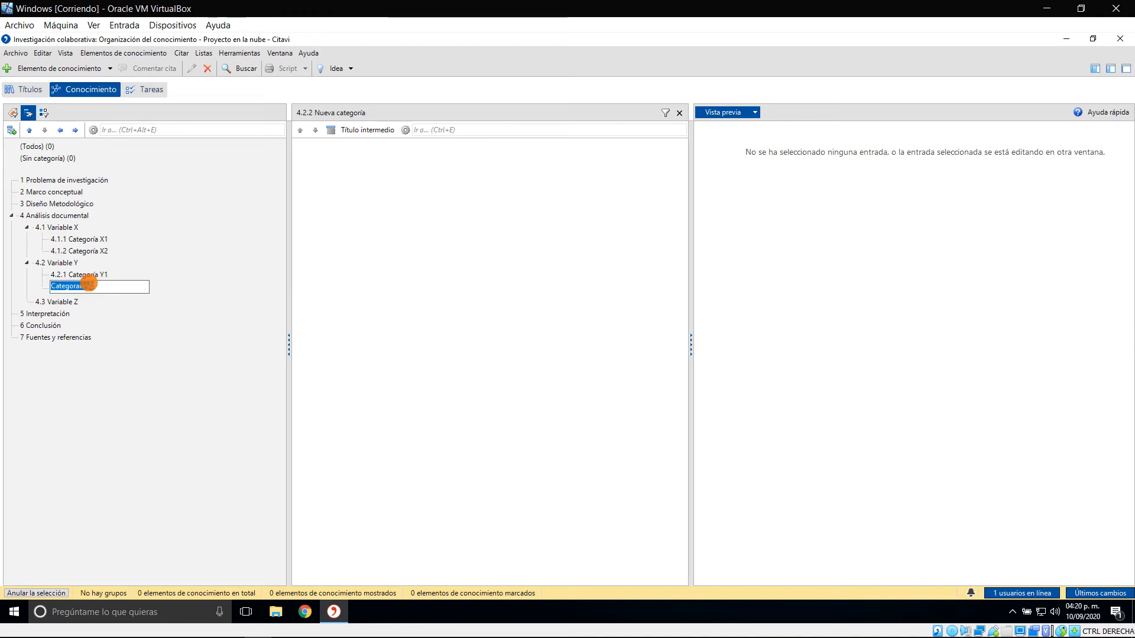
left_click(90, 285)
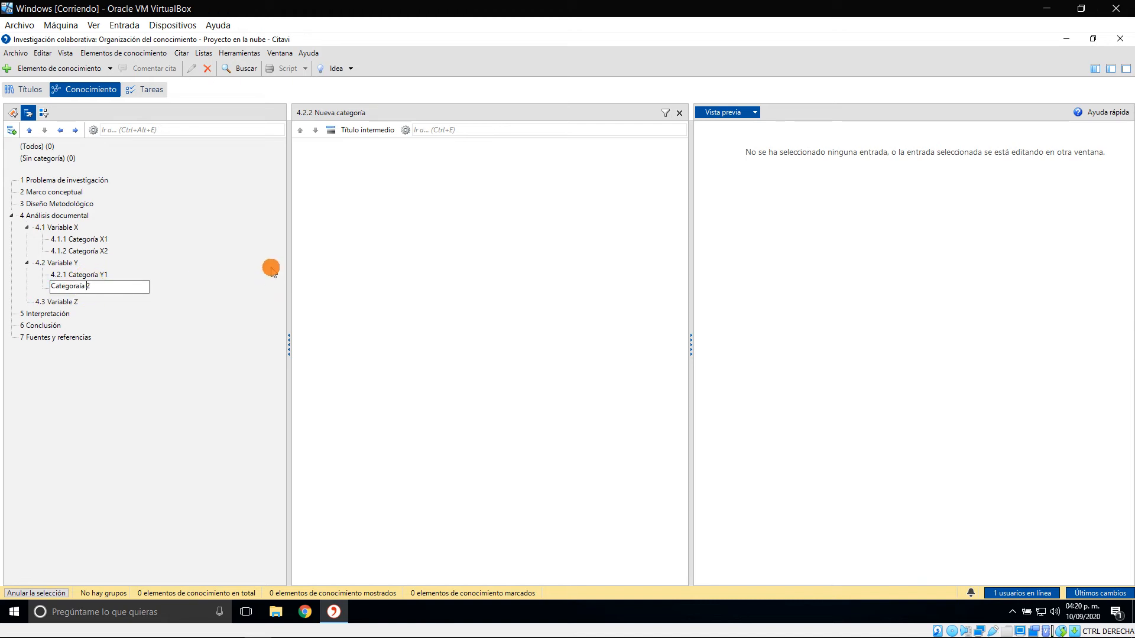
type("Y")
key("Return")
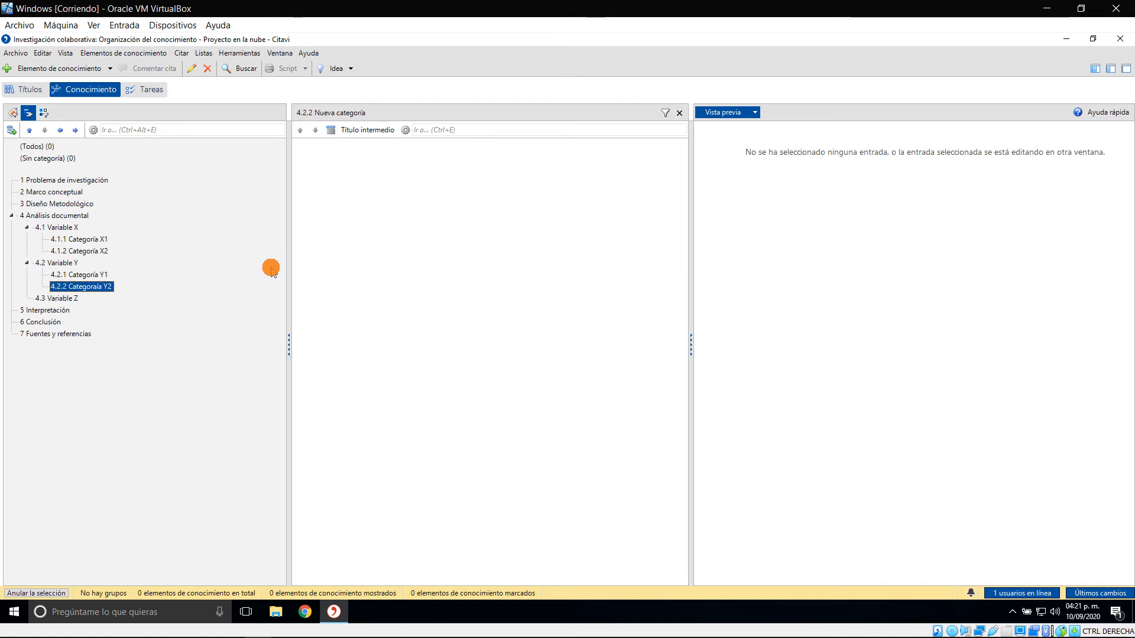
right_click(96, 288)
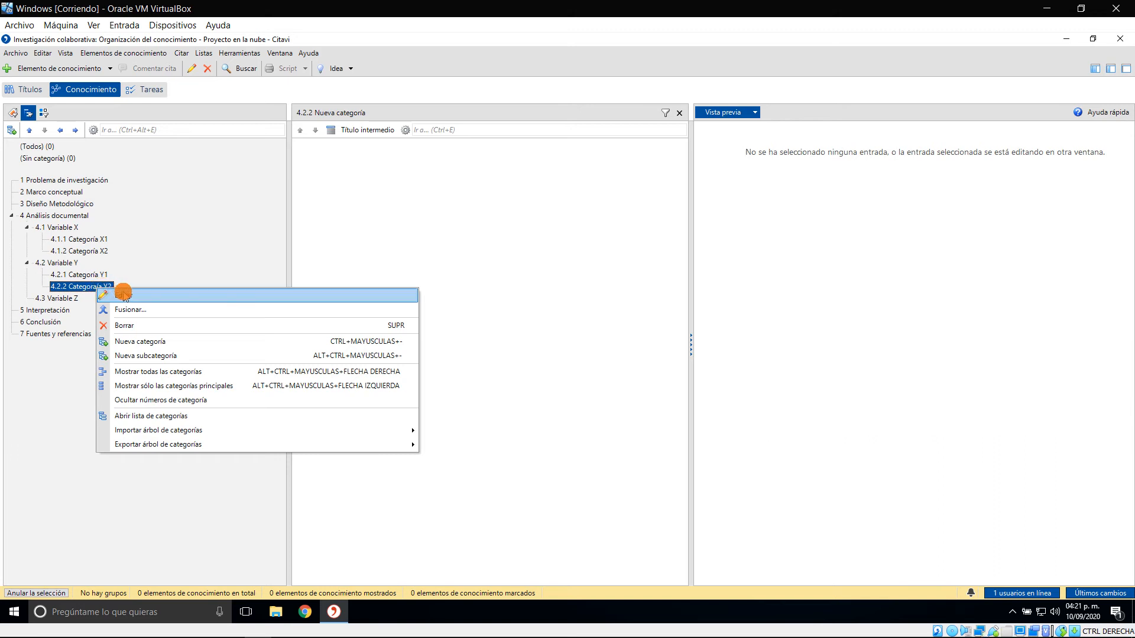
left_click(121, 294)
left_click(107, 288)
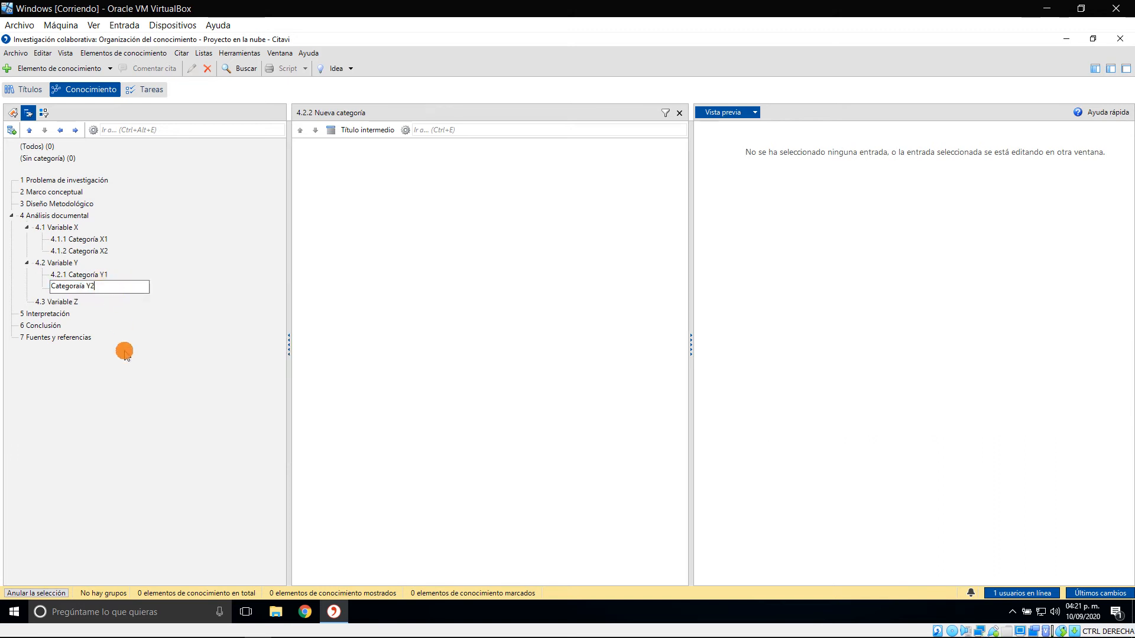
left_click(123, 376)
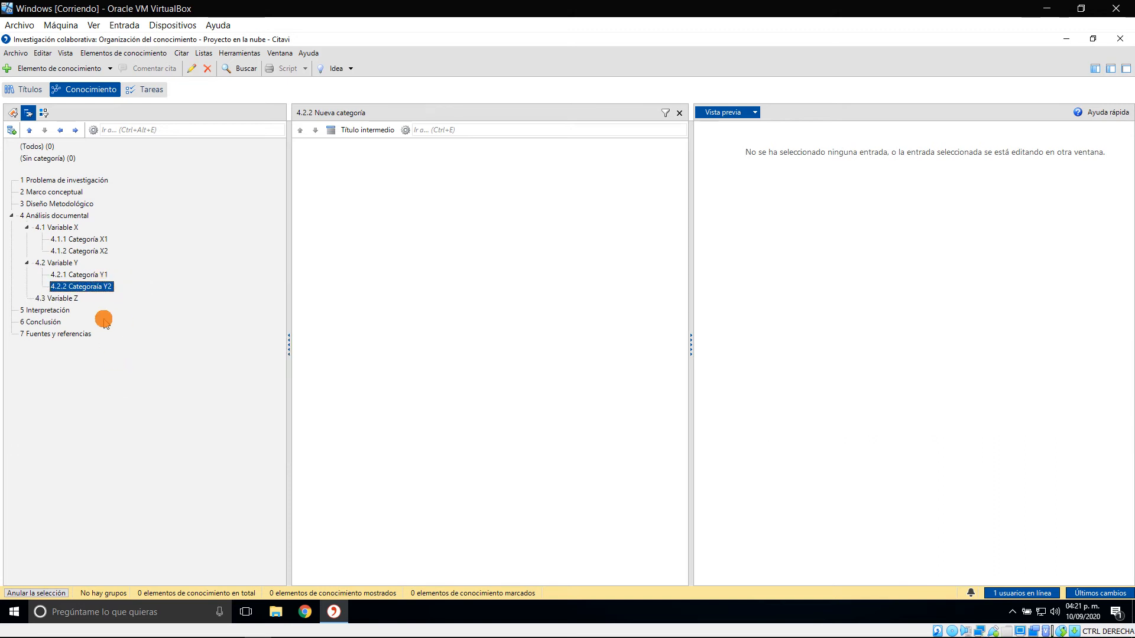
Add a subcategory named "Categoría Z1" under "Variable Z"
left_click(60, 299)
left_click(11, 130)
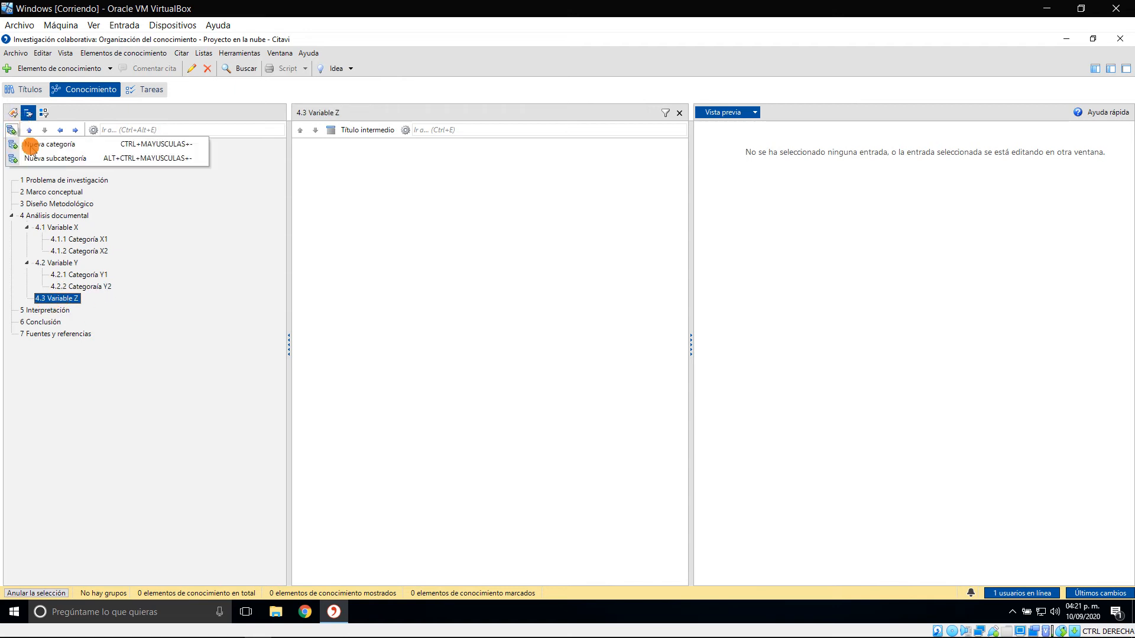
left_click(75, 160)
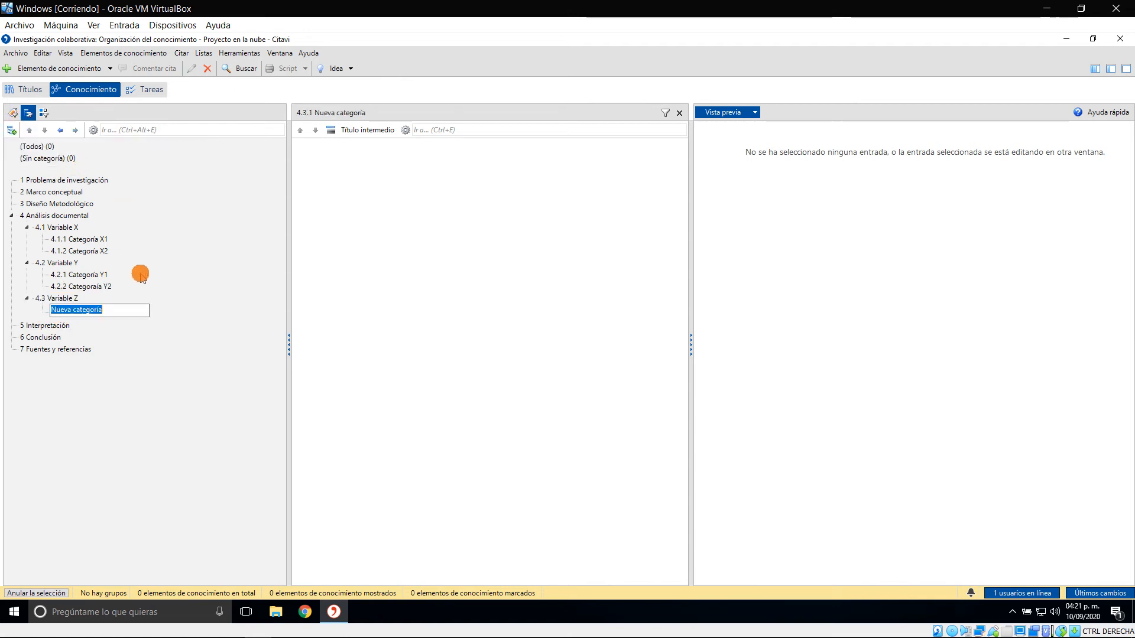
type("Categor")
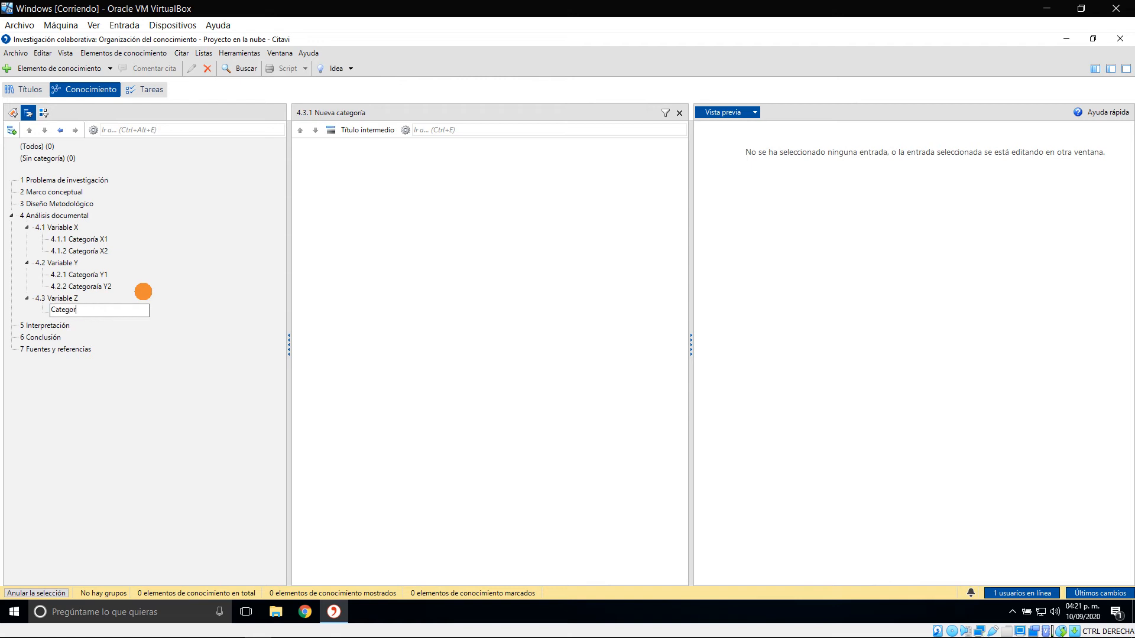
type("ía Z1")
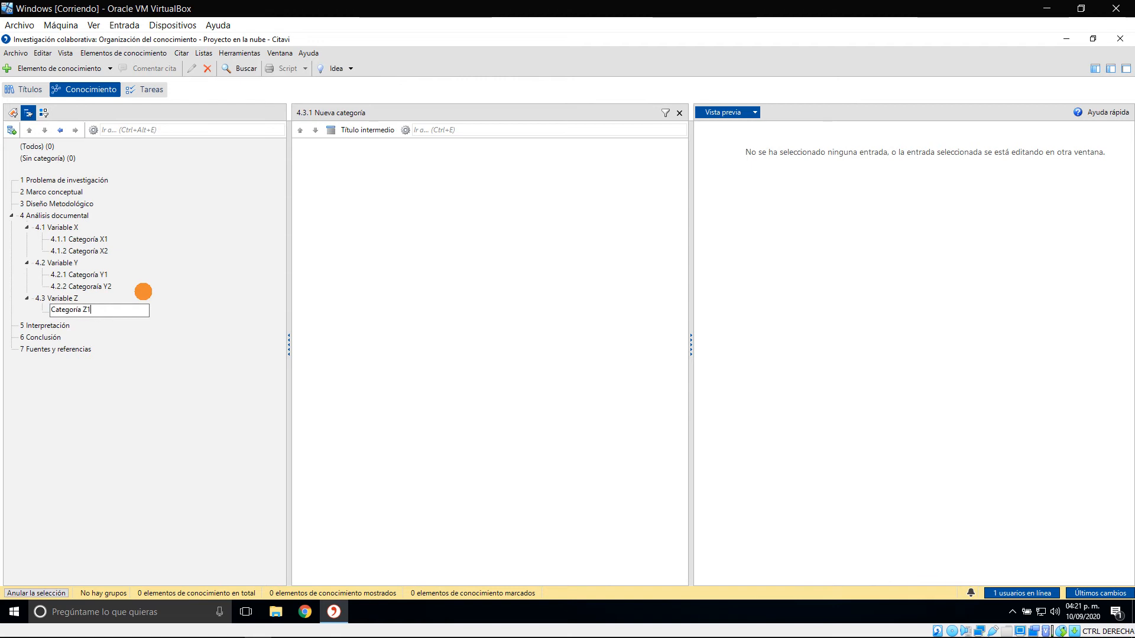
key("Return")
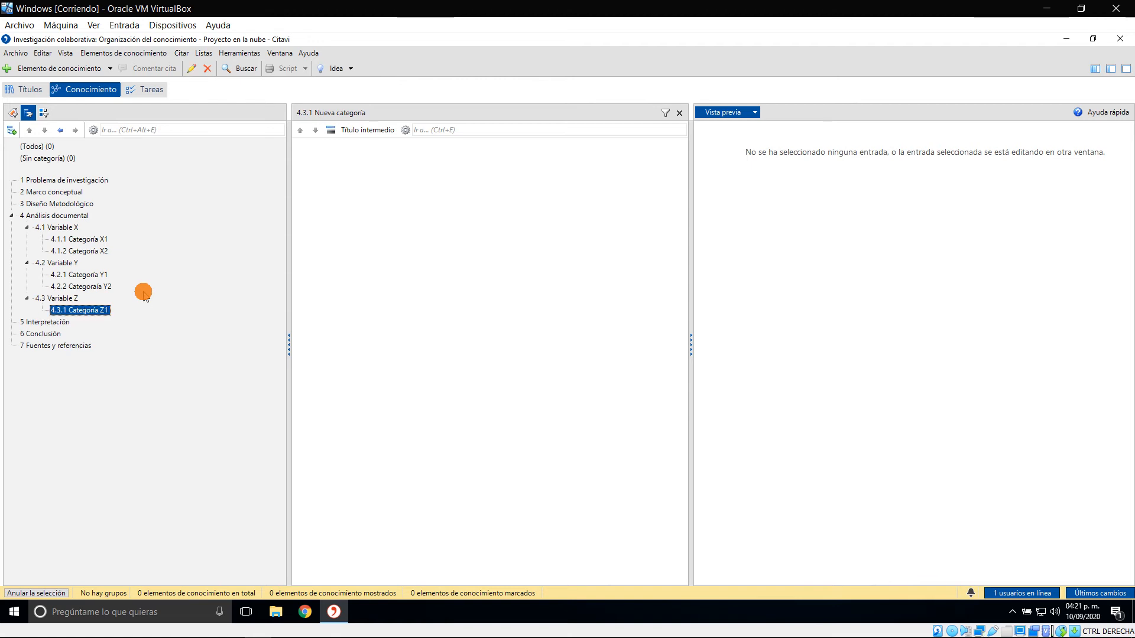
Add a second subcategory named "Categoría Z2" under "Variable Z"
left_click(65, 299)
left_click(12, 130)
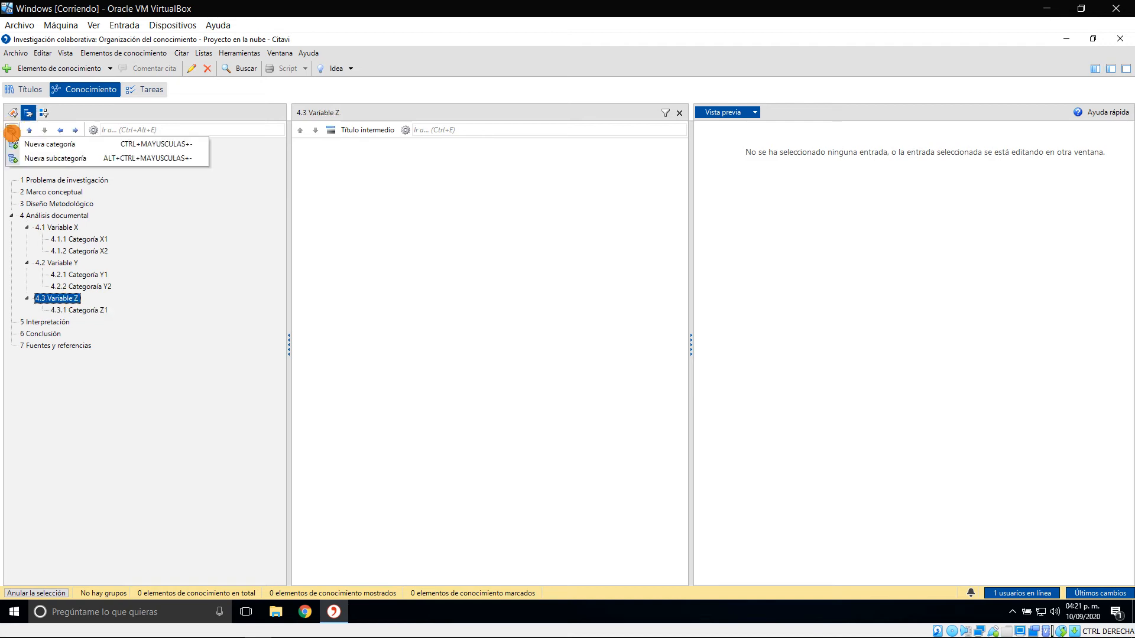
left_click(53, 158)
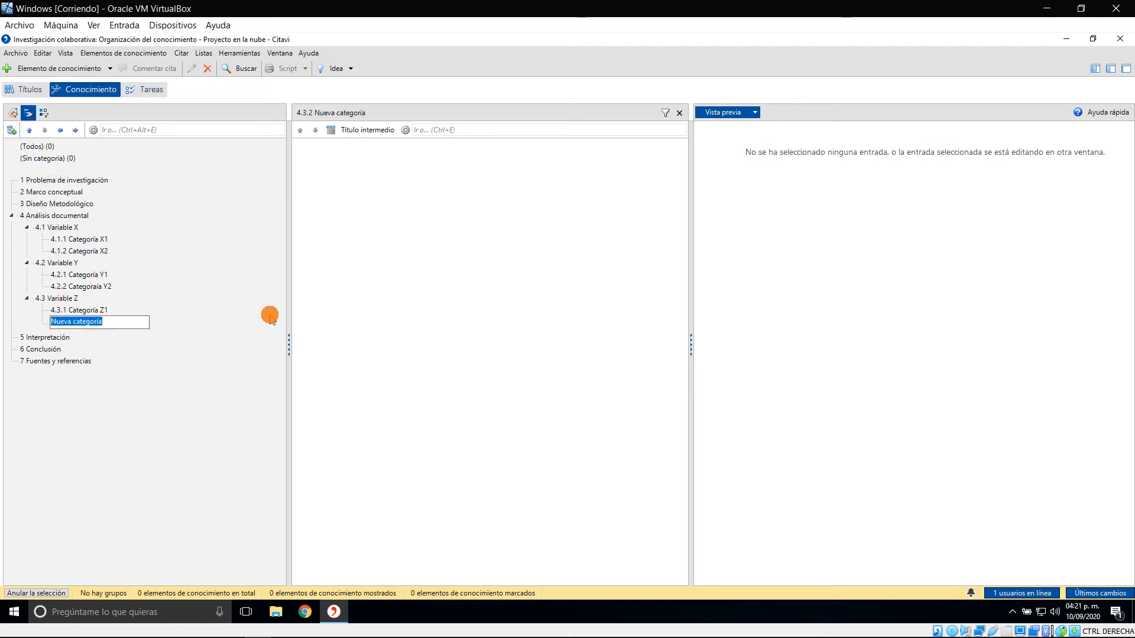
type("Categoría Z2")
key("Return")
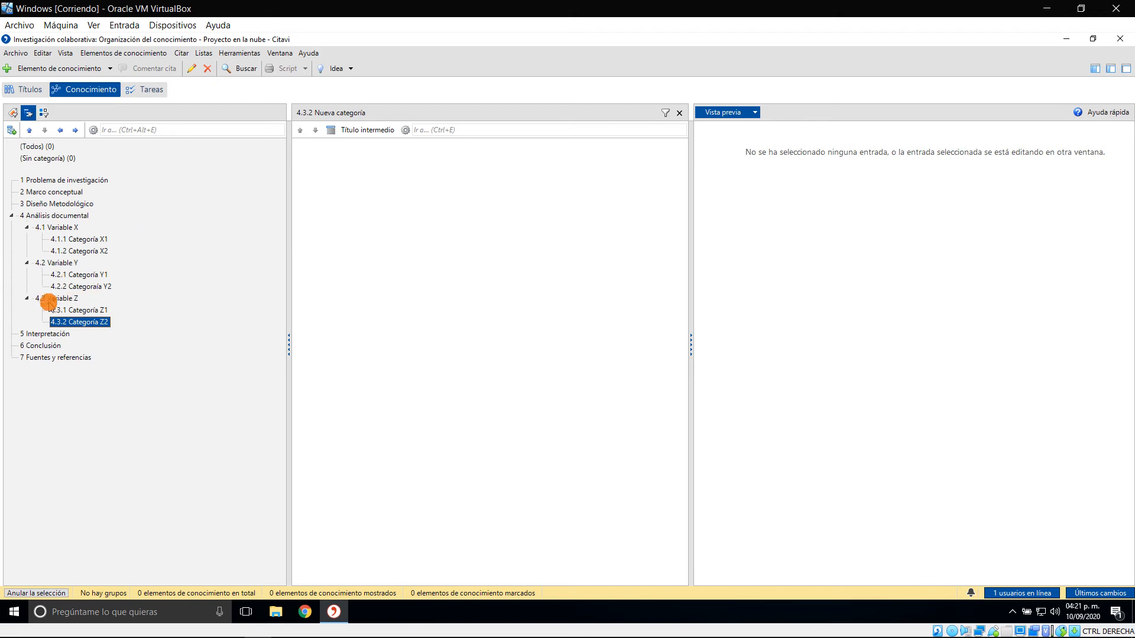
Switch to the Word template and review the variable analysis headings in section 4.4, the categories table in 2.4 and the hypotheses in 2.3
key("alt+Tab")
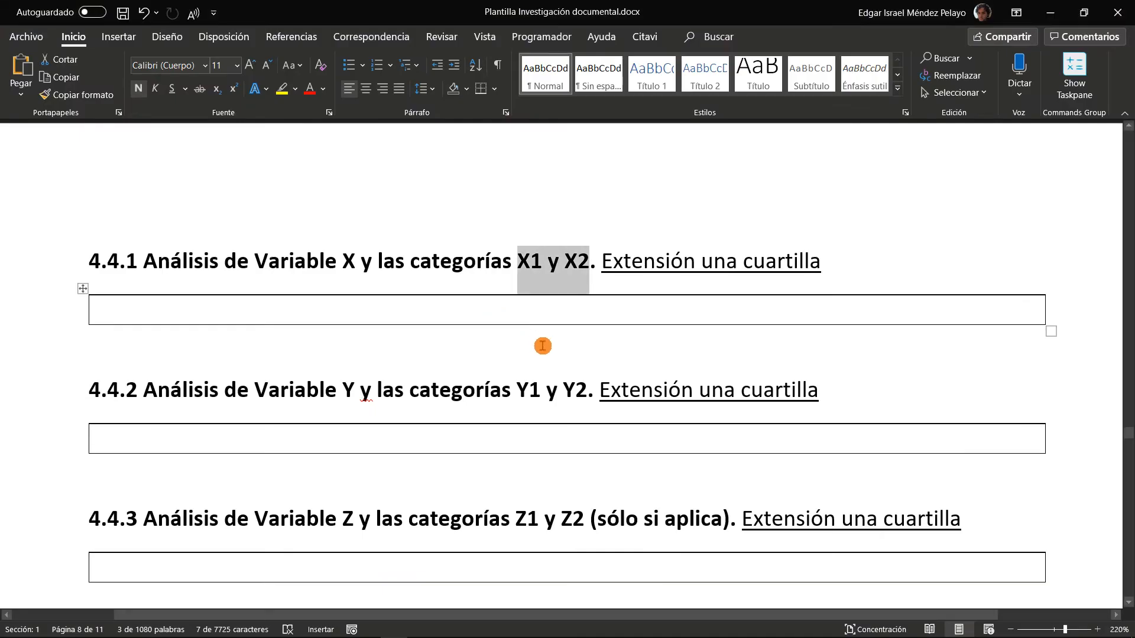
left_click(529, 395)
scroll(543, 393, "down", 5)
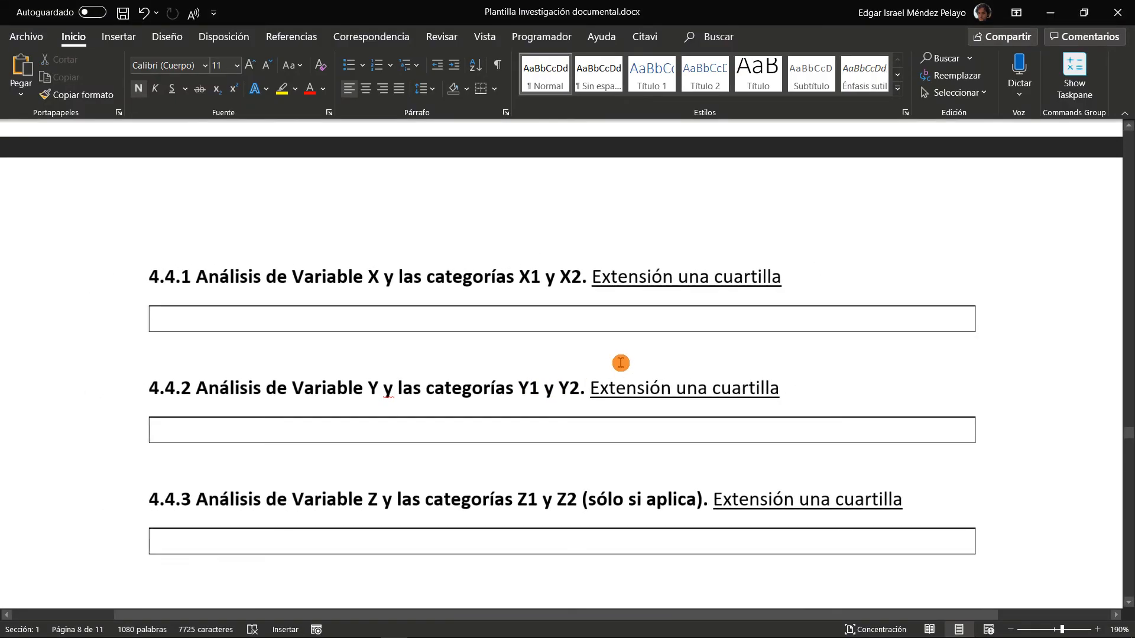
scroll(515, 345, "up", 2)
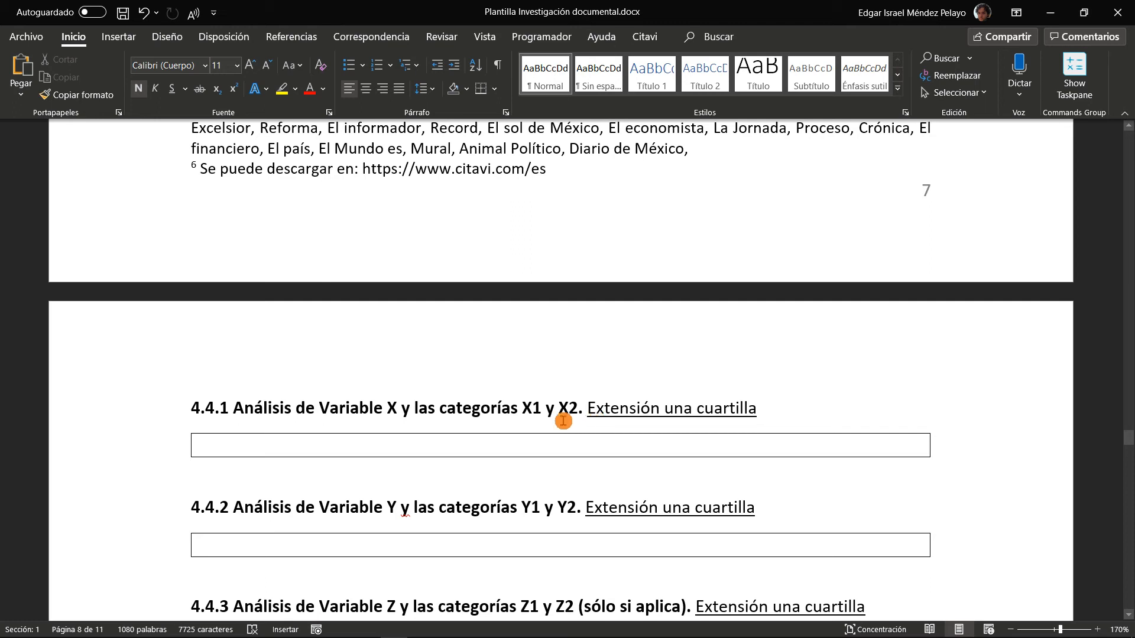
scroll(564, 421, "up", 10)
scroll(564, 421, "up", 15)
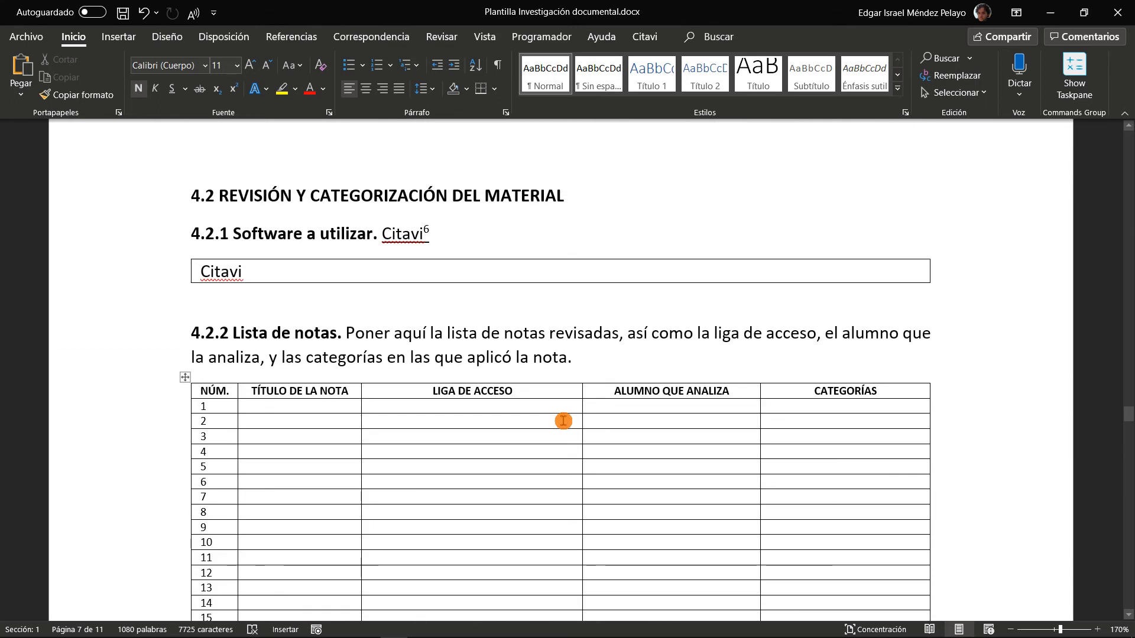
scroll(563, 421, "up", 10)
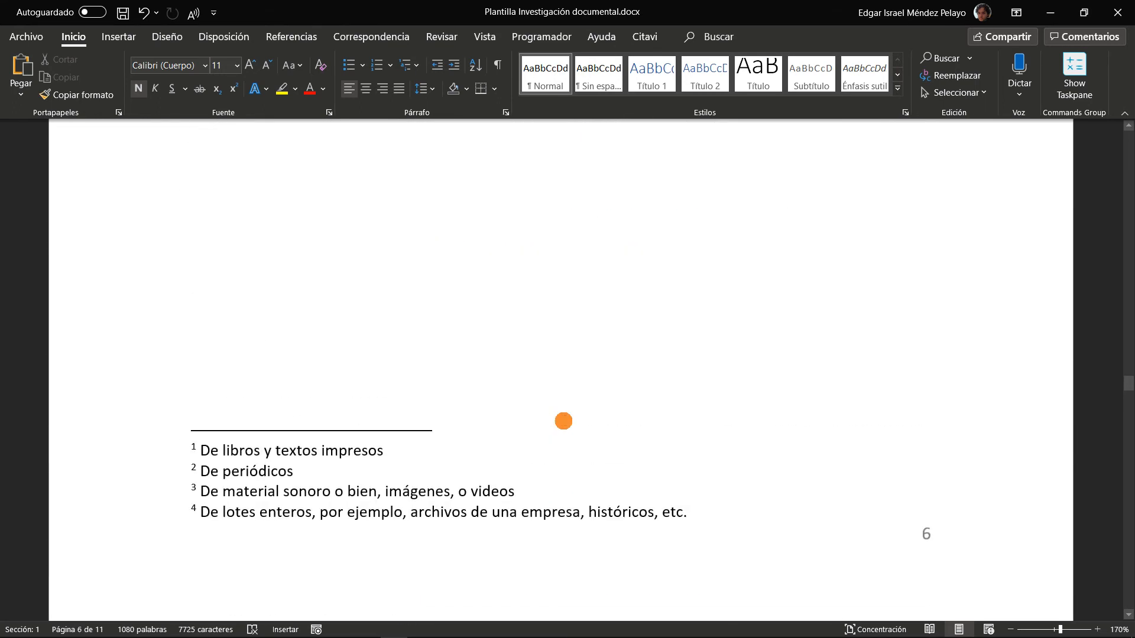
scroll(563, 421, "up", 10)
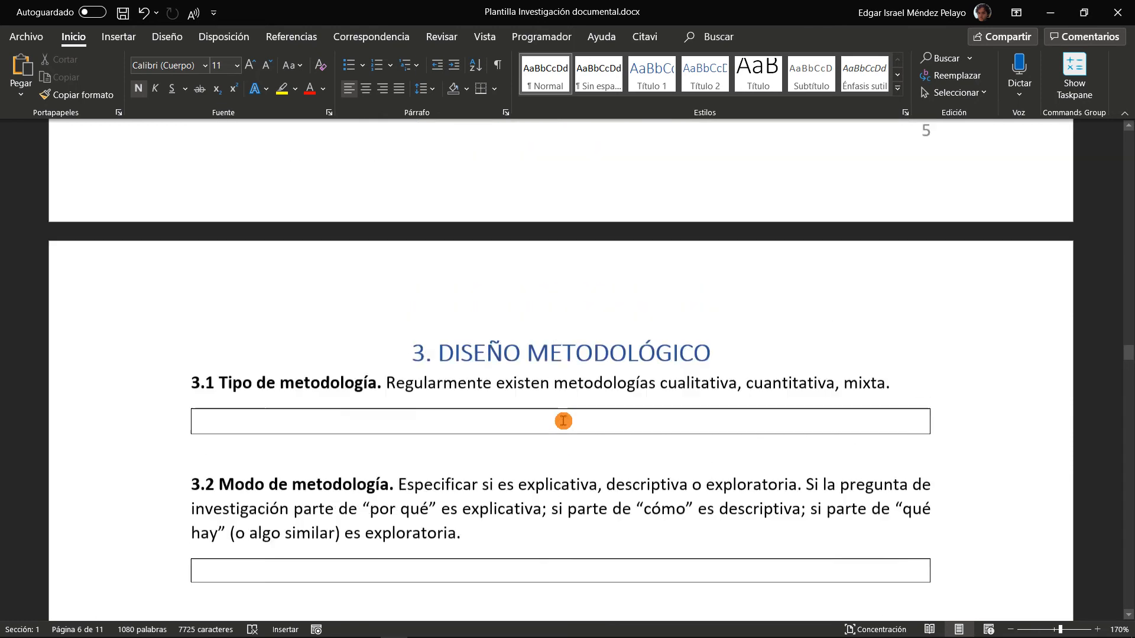
scroll(563, 421, "up", 10)
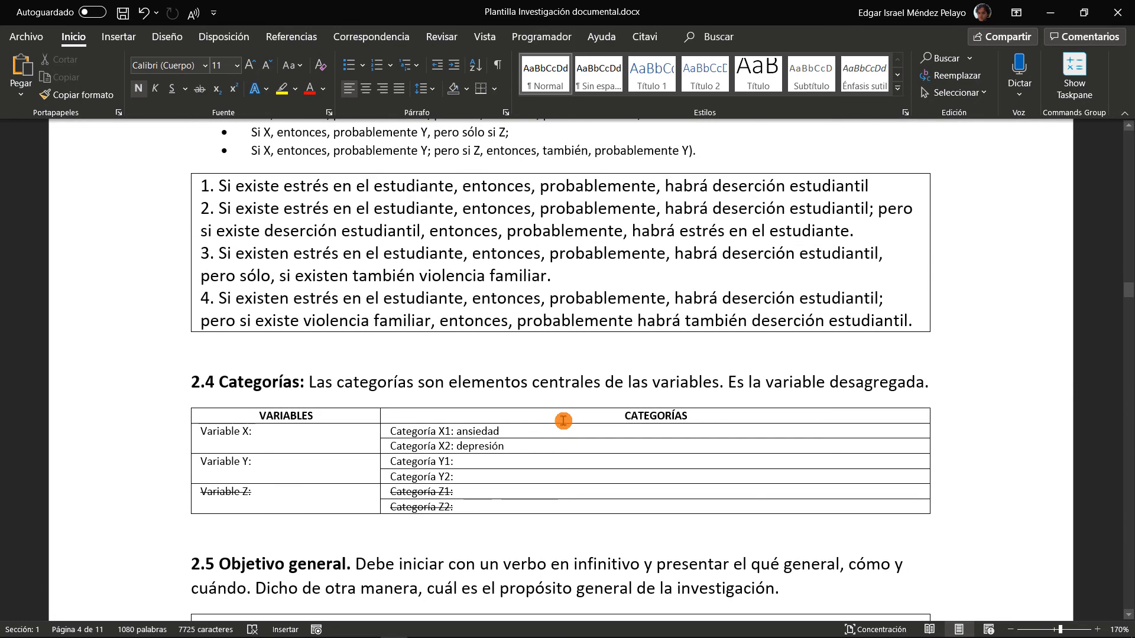
scroll(508, 380, "up", 10)
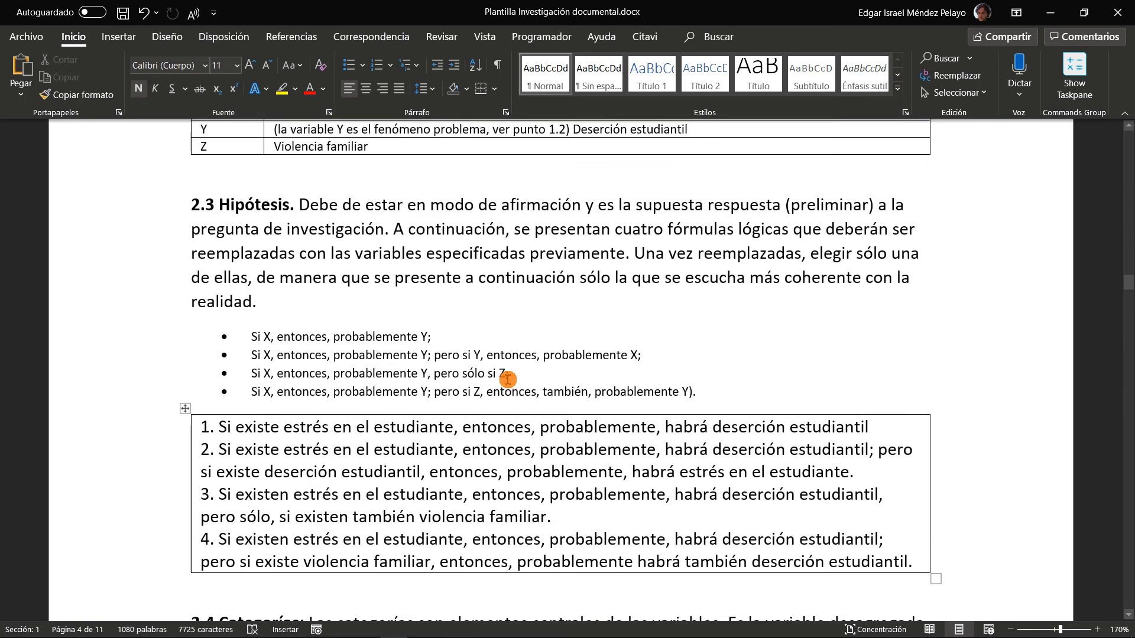
Examine the research question in section 1.3 of the Word template
scroll(511, 379, "down", 4)
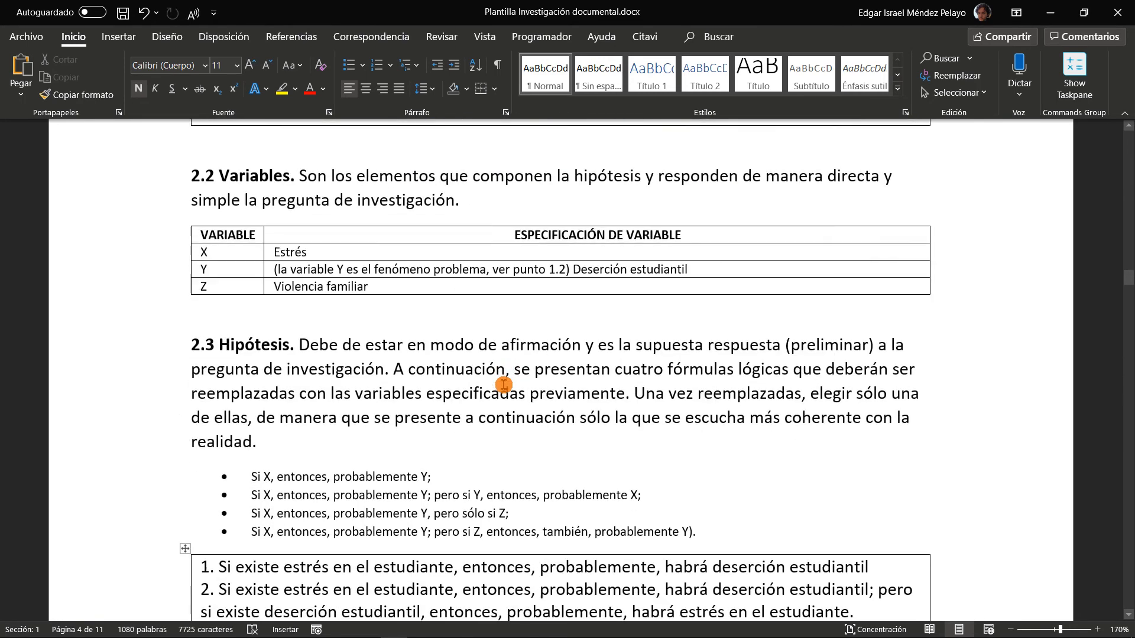
scroll(521, 349, "up", 10)
scroll(522, 348, "down", 5)
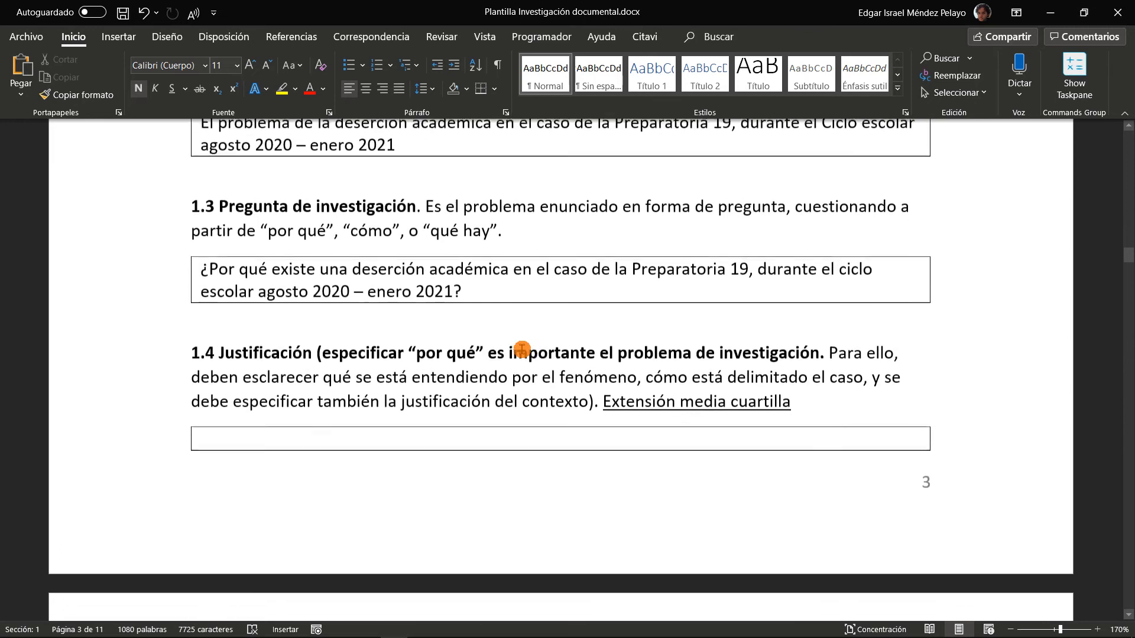
scroll(742, 339, "up", 2, "ctrl")
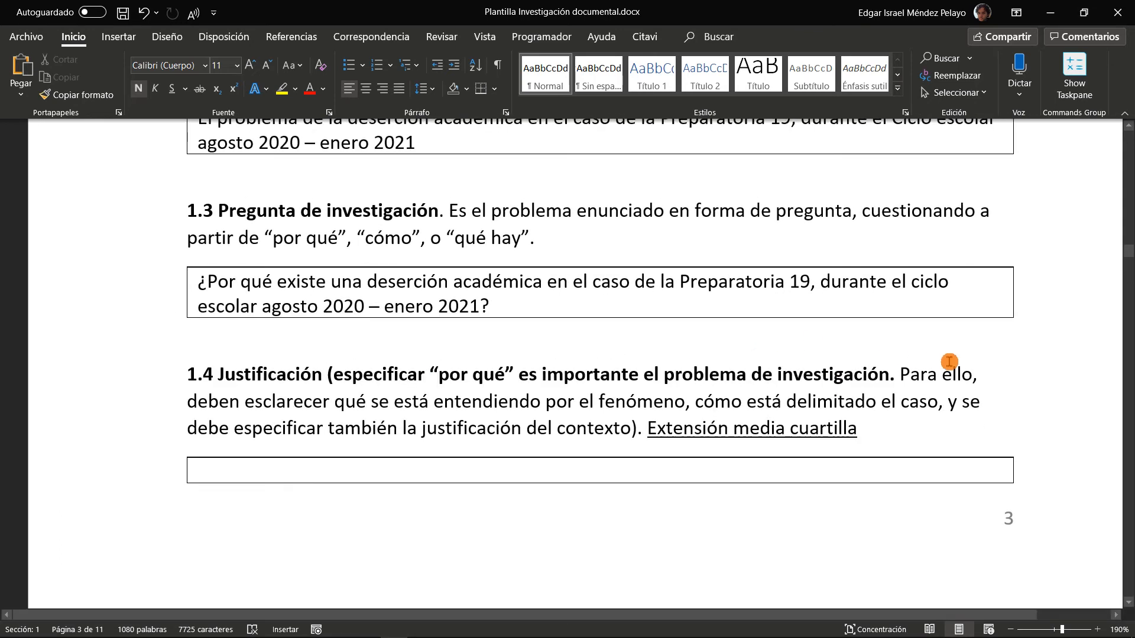
scroll(1046, 384, "up", 2)
scroll(1051, 410, "down", 2)
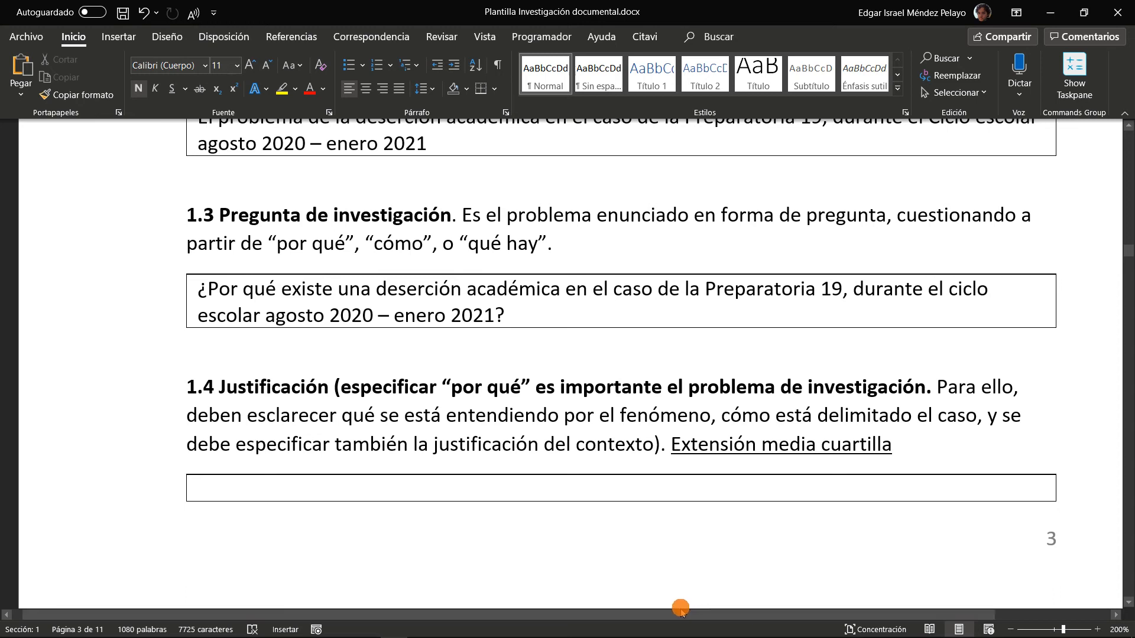
left_click_drag(681, 609, 706, 612)
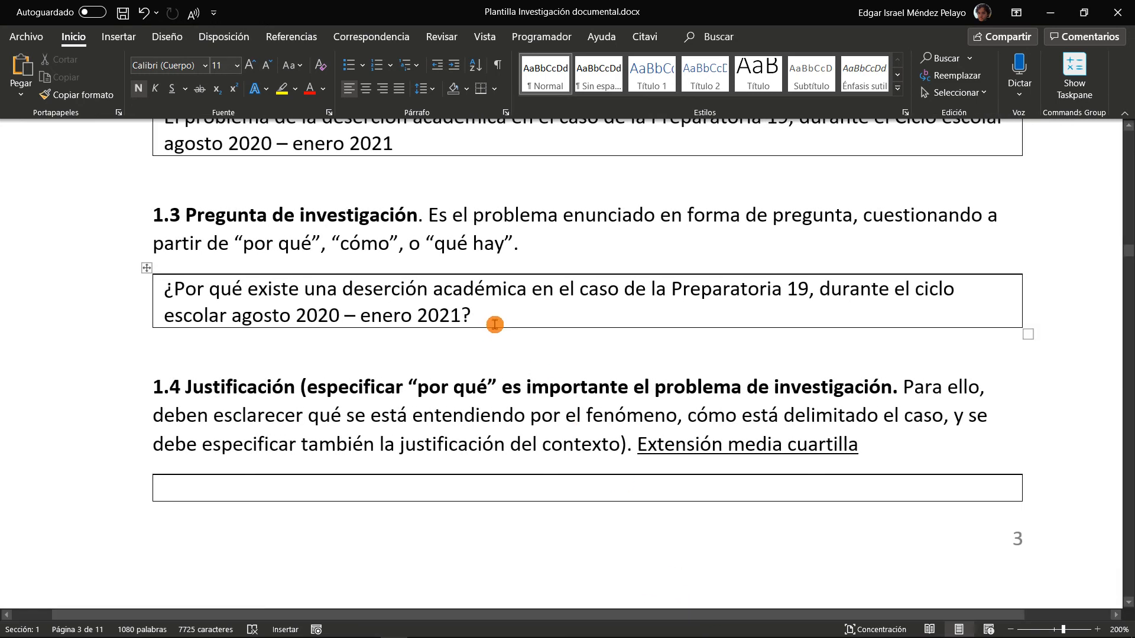
left_click(506, 315)
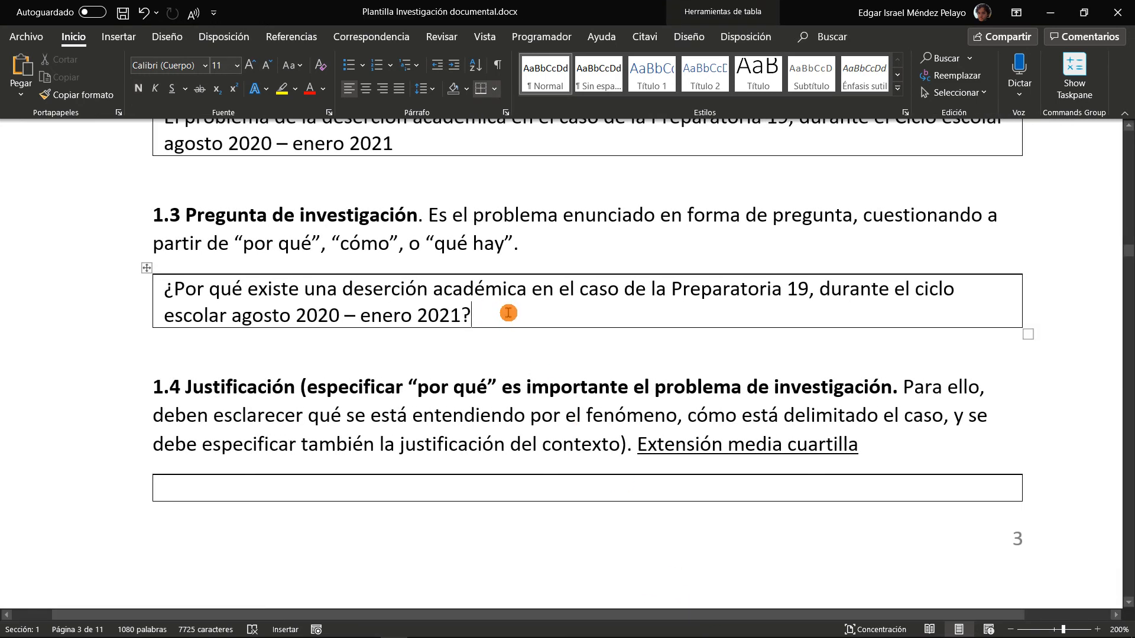
Review the specifications of variables X, Y and Z in the section 2.2 table
scroll(508, 314, "down", 12)
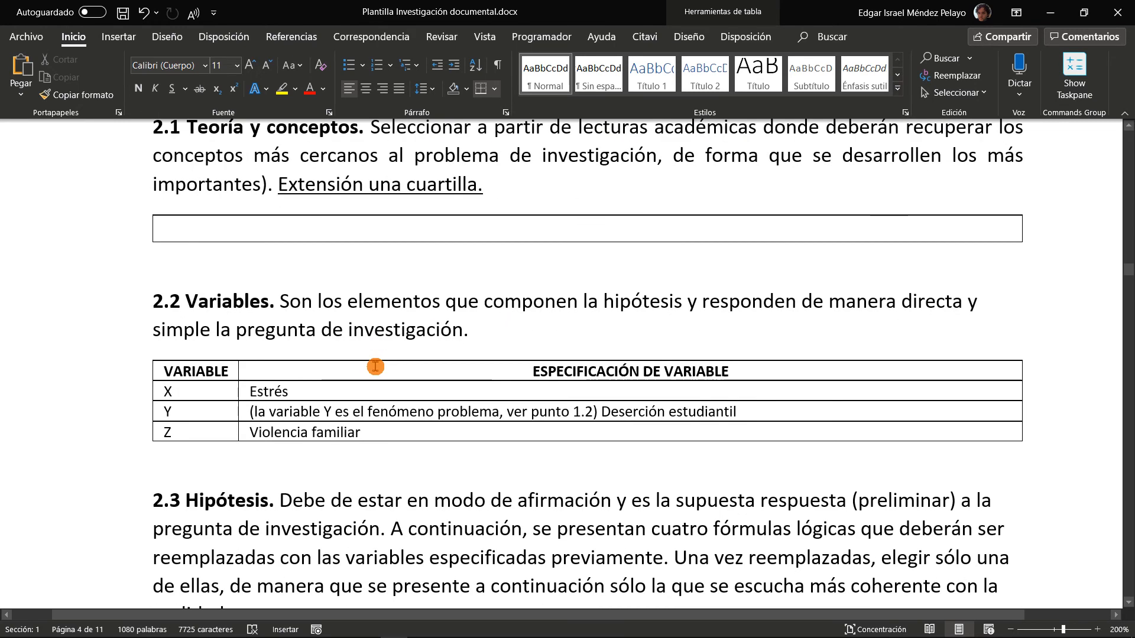
left_click(307, 389)
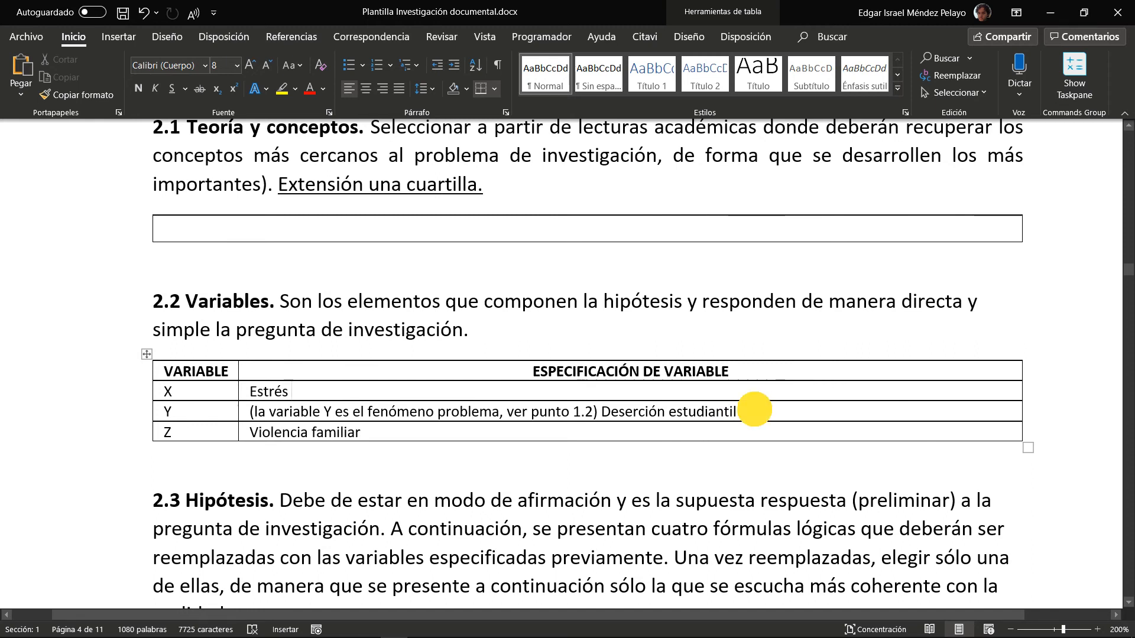
left_click(751, 411)
left_click(374, 433)
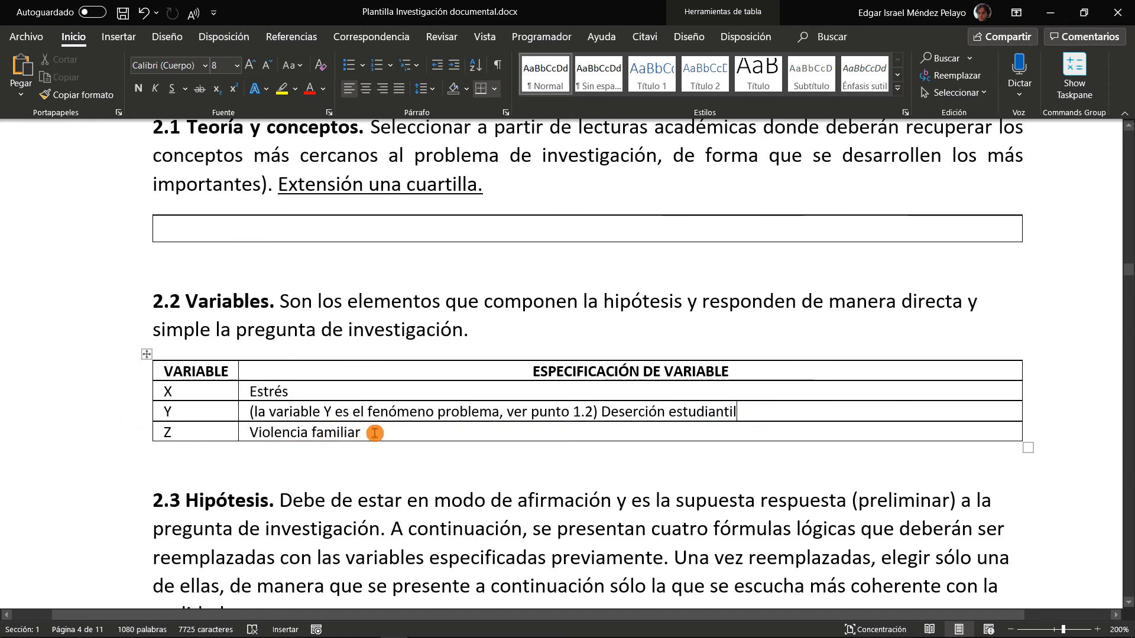
scroll(1051, 452, "up", 2, "ctrl")
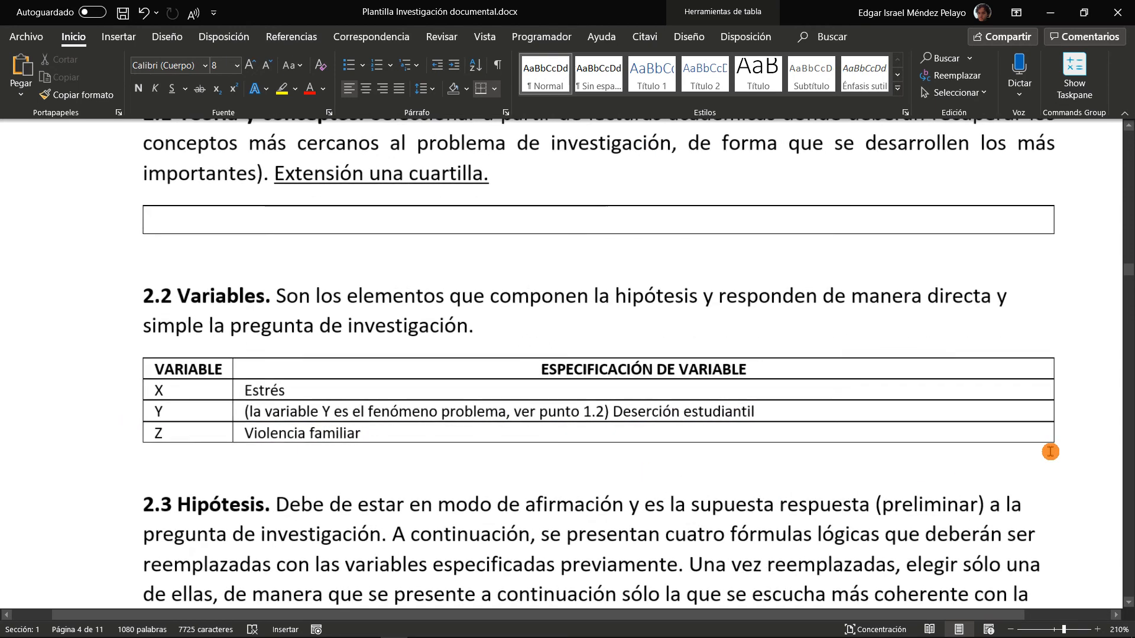
Check variable X's specification in the Word table and rename the Citavi category "Variable X" to "Variable X: estrés"
key("alt+Tab")
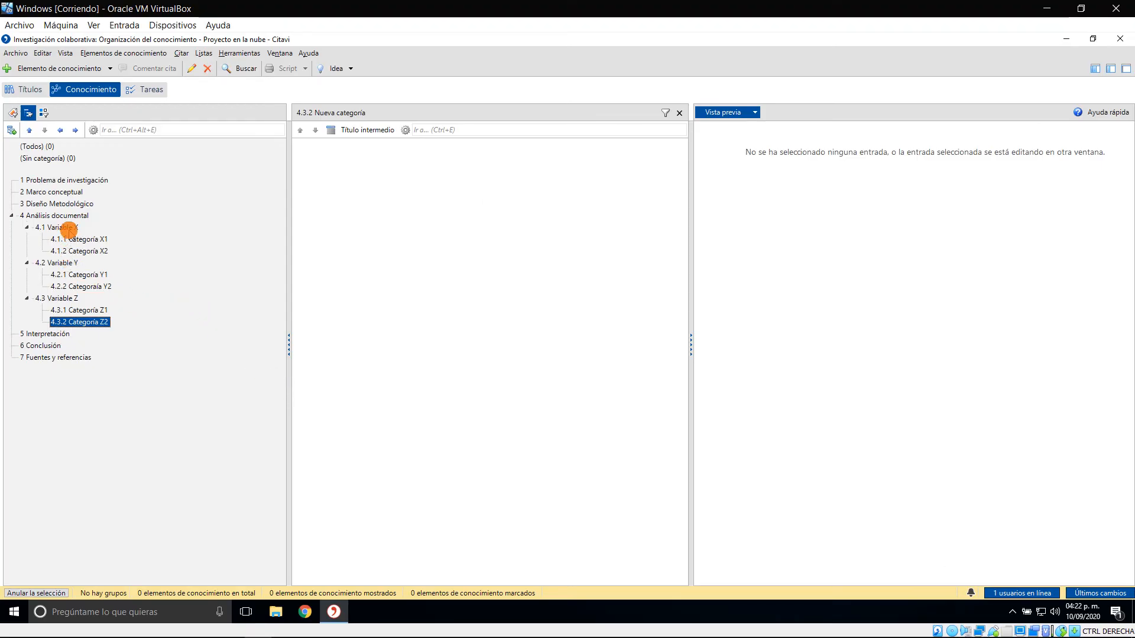
left_click(59, 227)
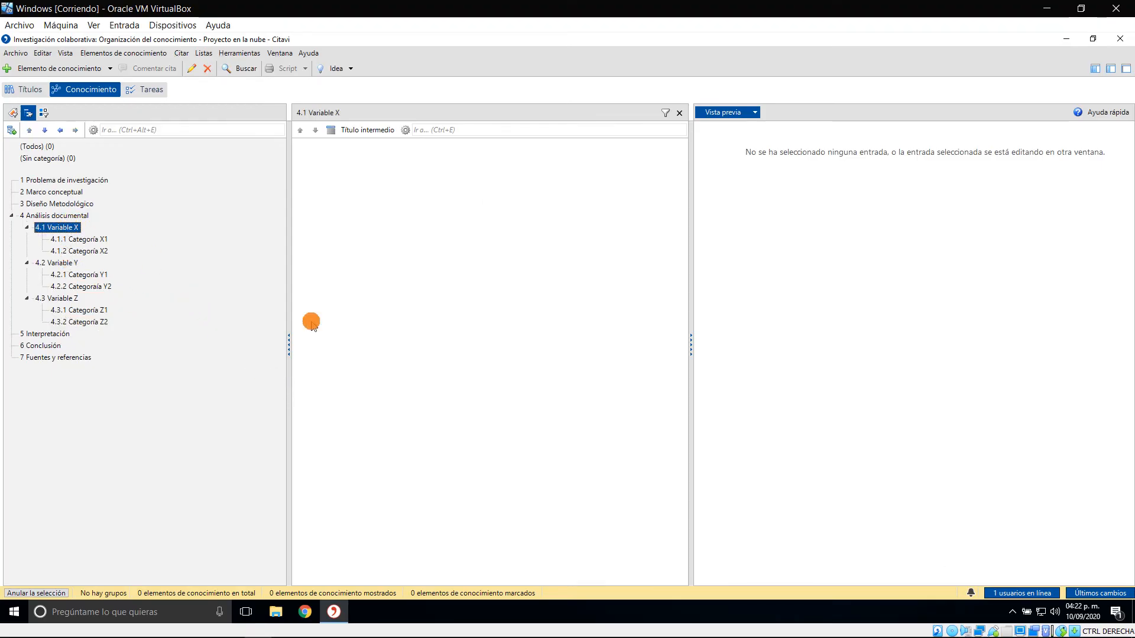
key("alt+Tab")
left_click_drag(302, 388, 245, 386)
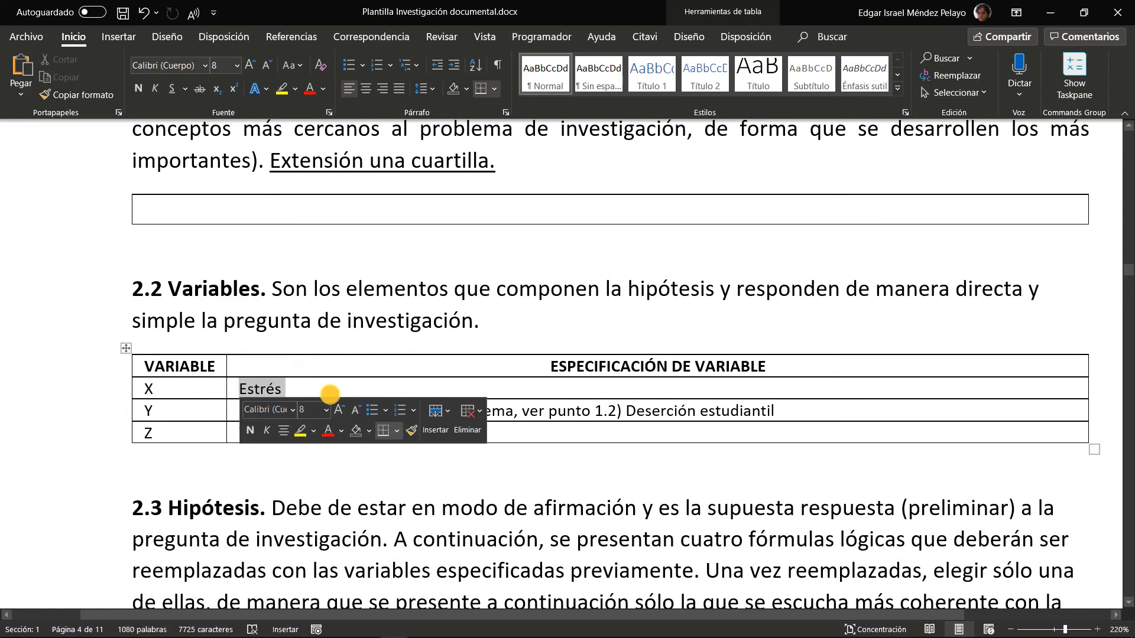
key("alt+Tab")
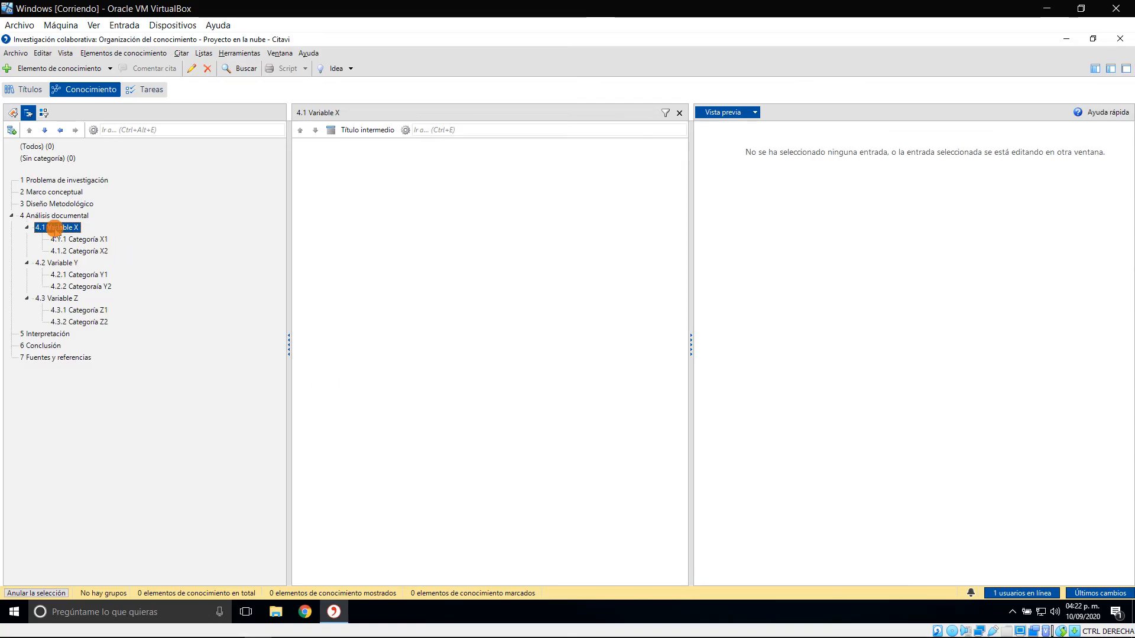
right_click(55, 229)
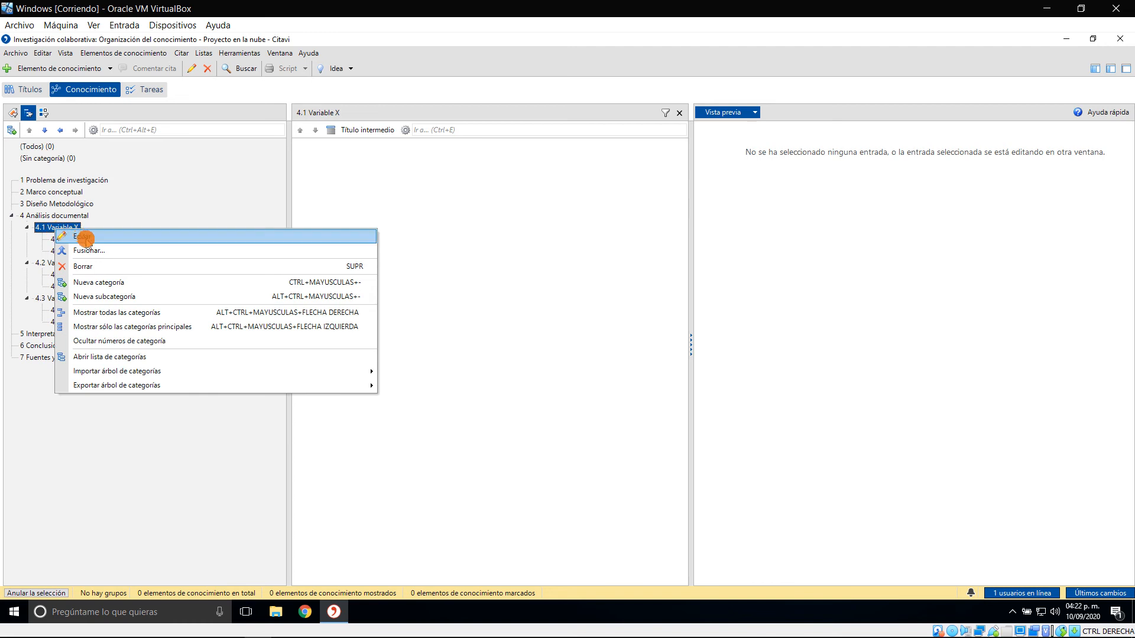
left_click(55, 234)
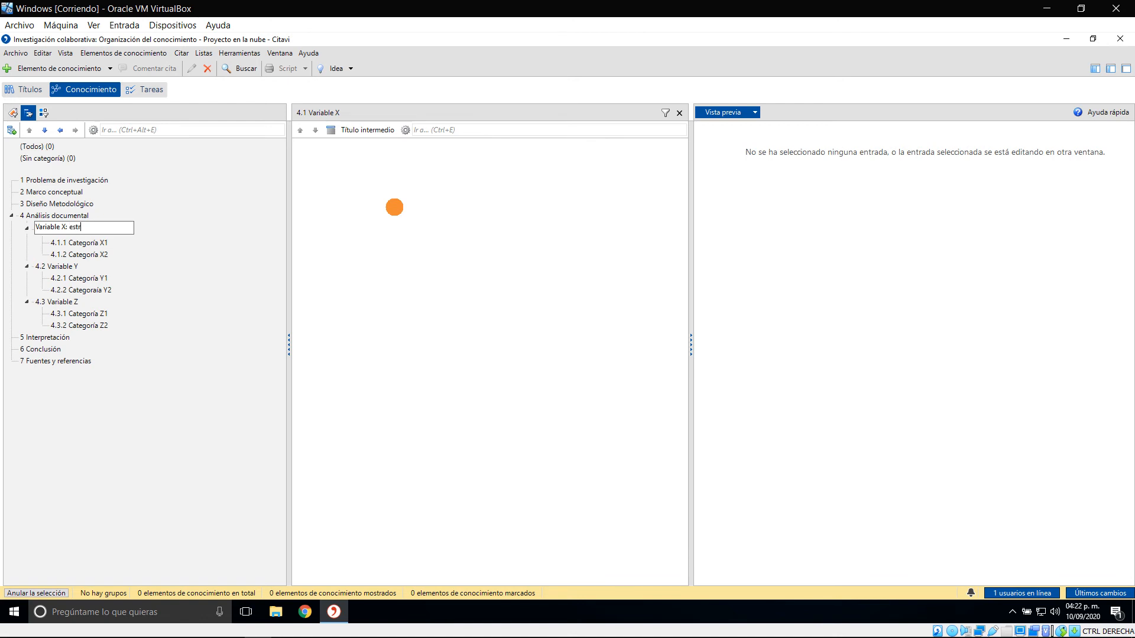
type("s")
key("Return")
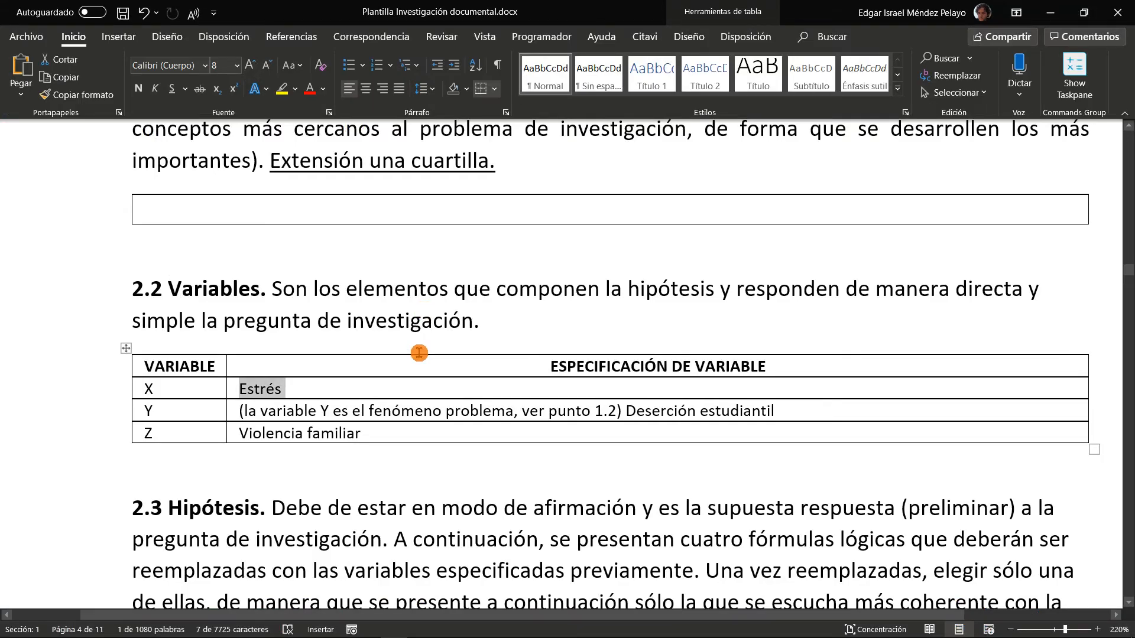
Check variable Y's specification in the Word table and rename the Citavi category "Variable Y" to "Variable Y: deserción estudiantil"
scroll(432, 355, "down", 2)
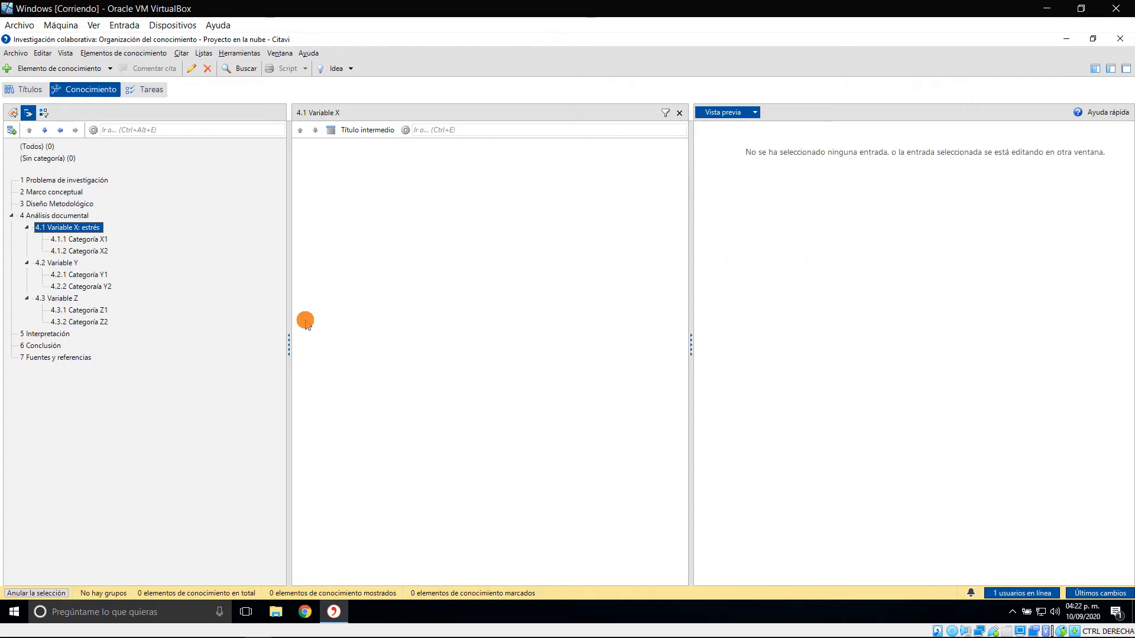
key("alt+Tab")
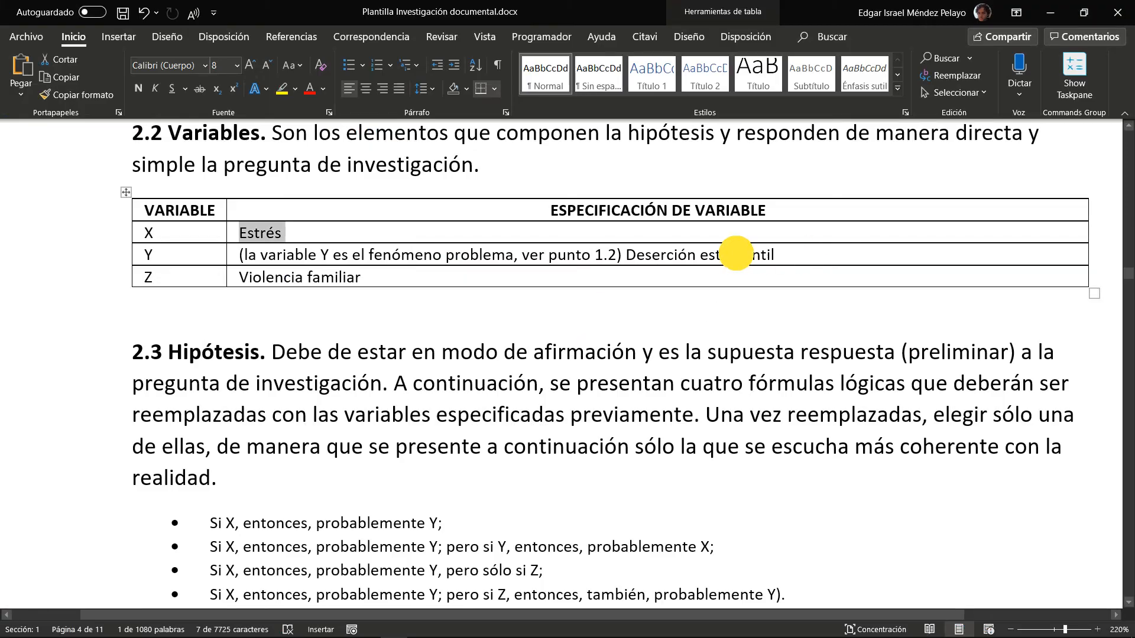
left_click_drag(775, 255, 629, 258)
key("alt+Tab")
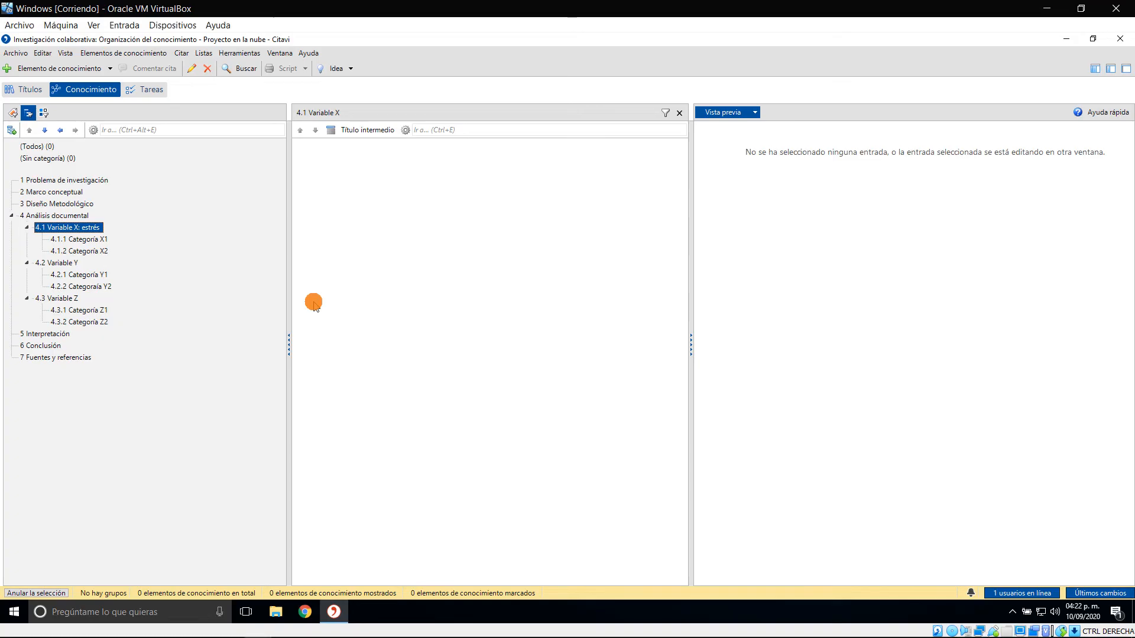
left_click(95, 263)
right_click(98, 263)
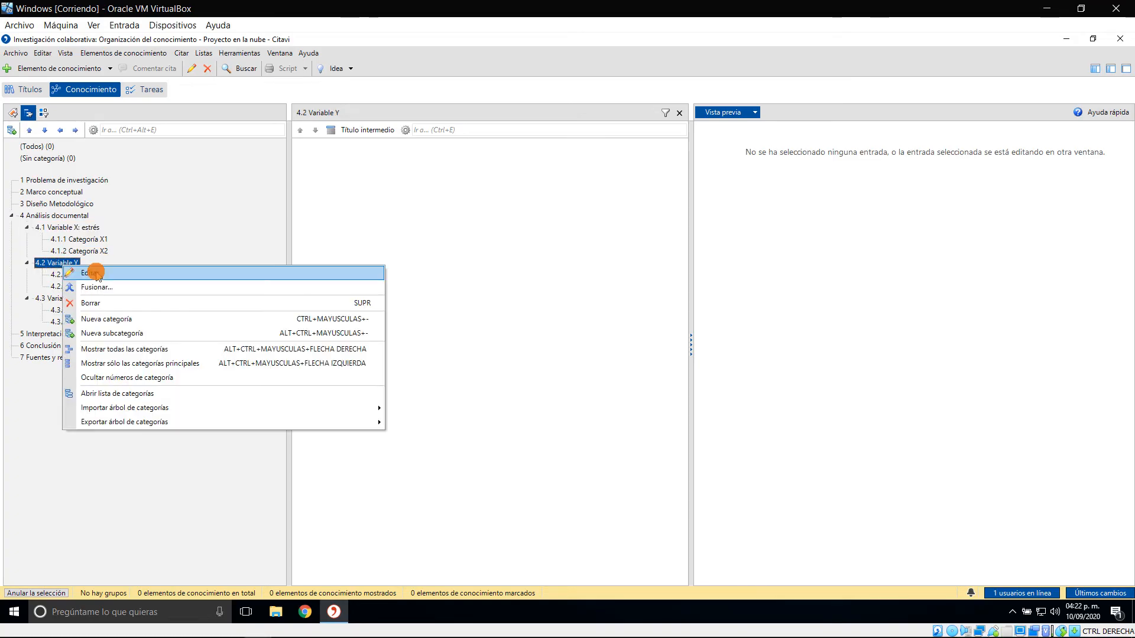
left_click(356, 276)
key("Right")
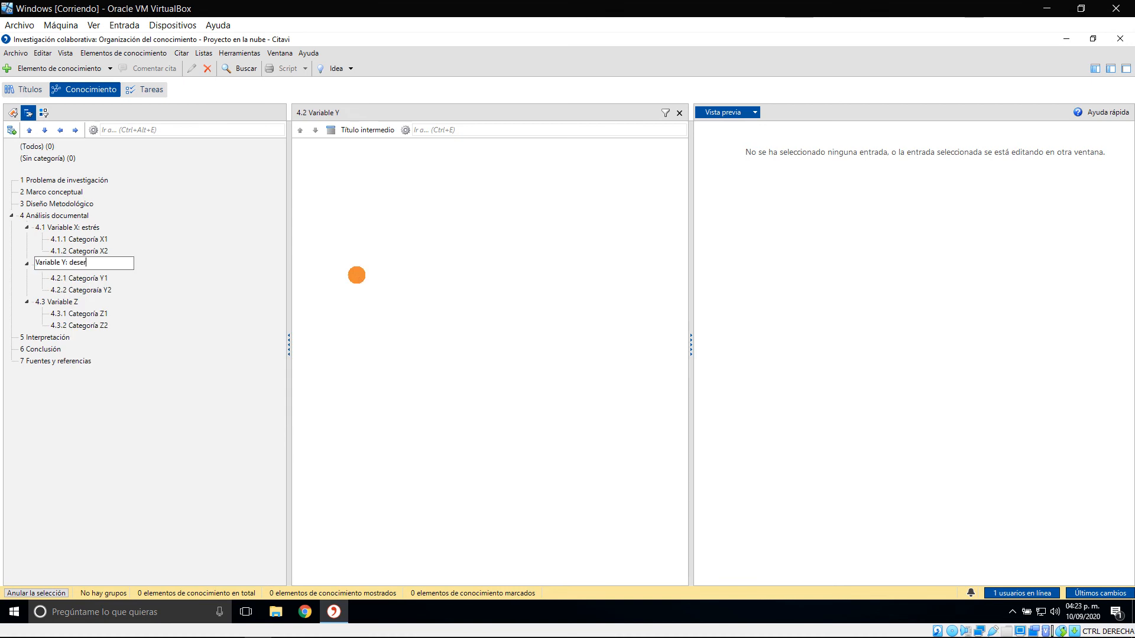
type(": deserción estudiantil")
key("Return")
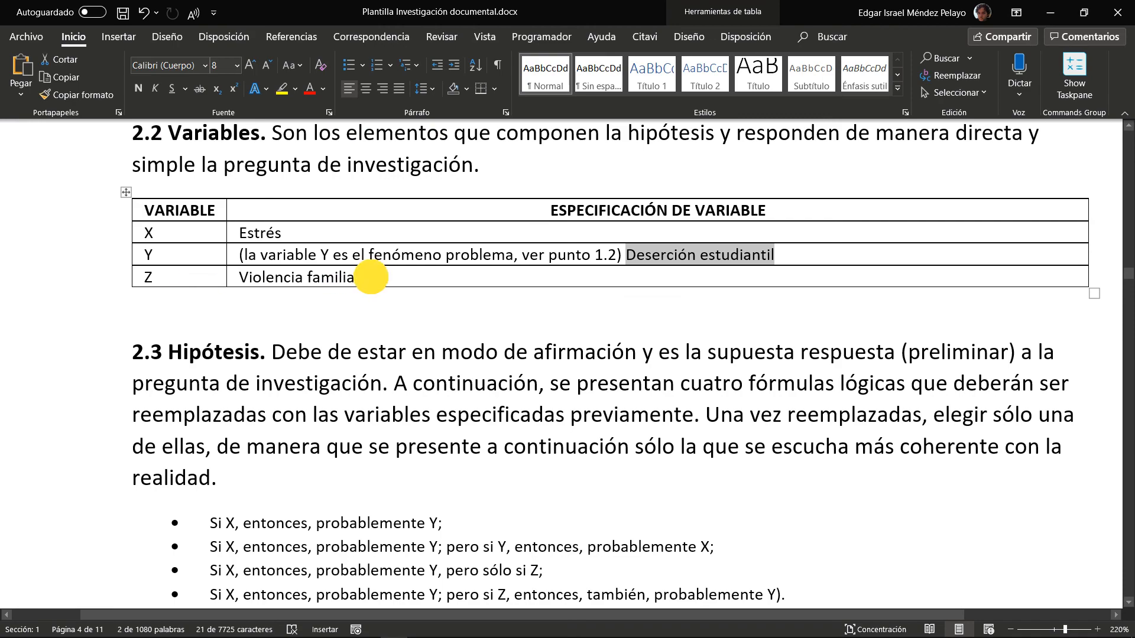
Check variable Z's specification in the Word table and rename the Citavi category "Variable Z" to "Variable Z: Violencia familiar"
left_click_drag(370, 277, 239, 277)
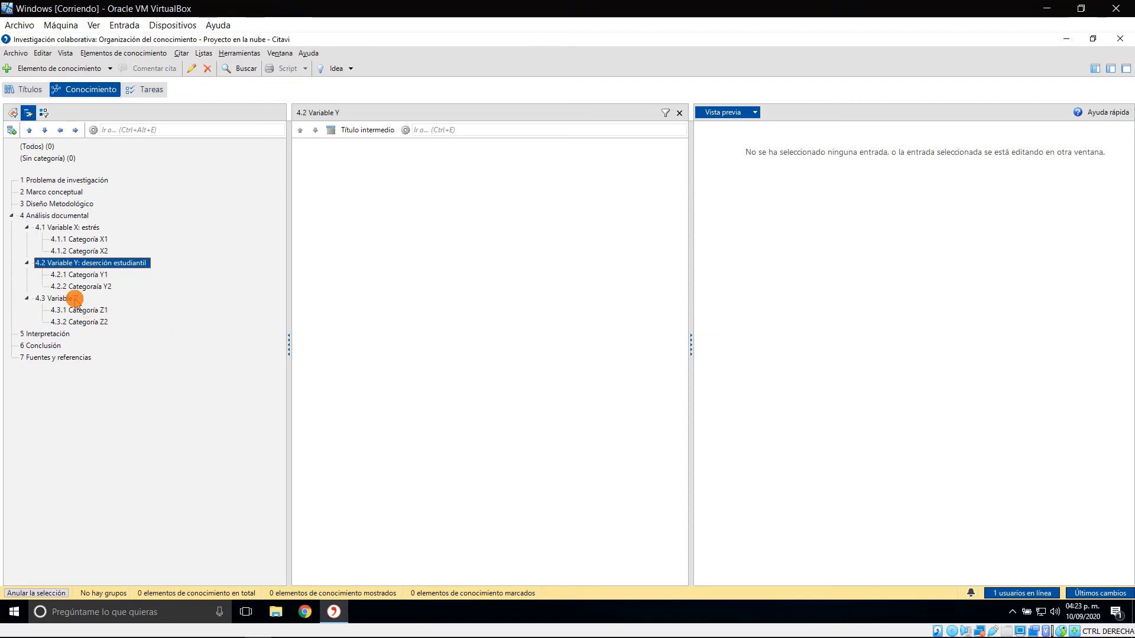
left_click(74, 299)
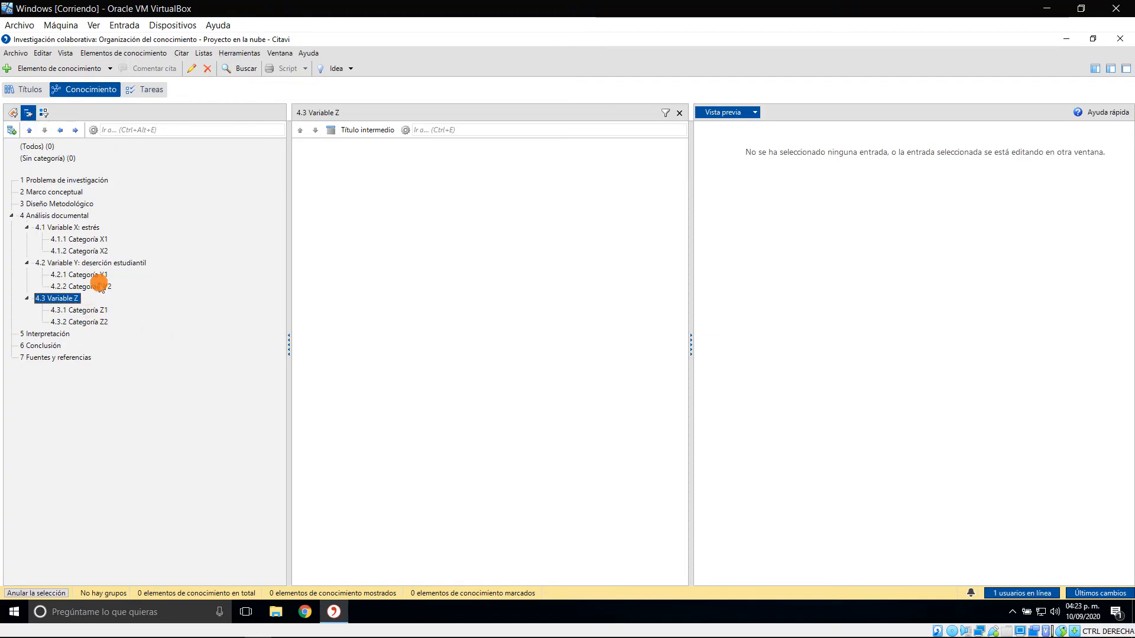
left_click(67, 298)
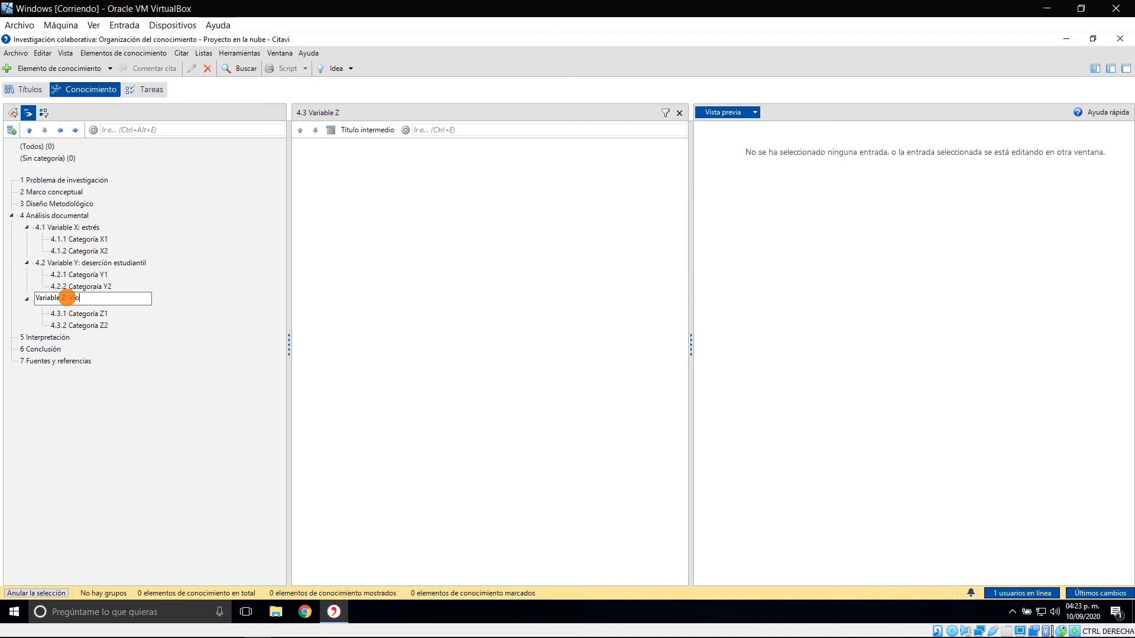
type(": Violencia familiar")
key("Return")
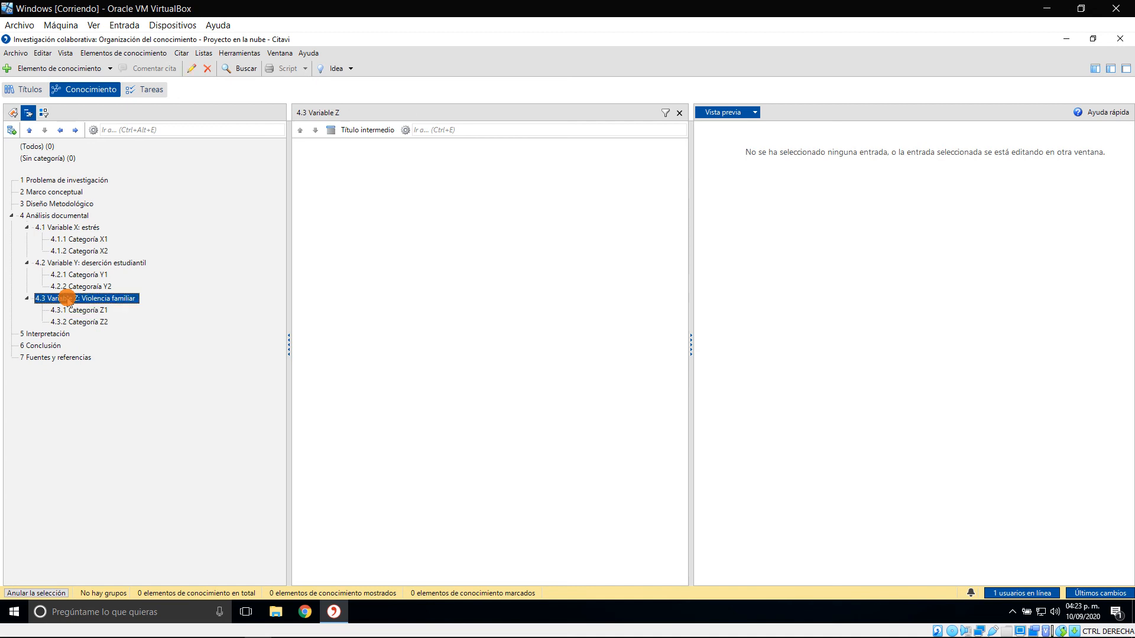
Check category X1's term in the Word template's section 2.4 table and rename the Citavi category "Categoría X1" to "Categoría X1: ansiedad"
left_click(106, 240)
key("alt+Tab")
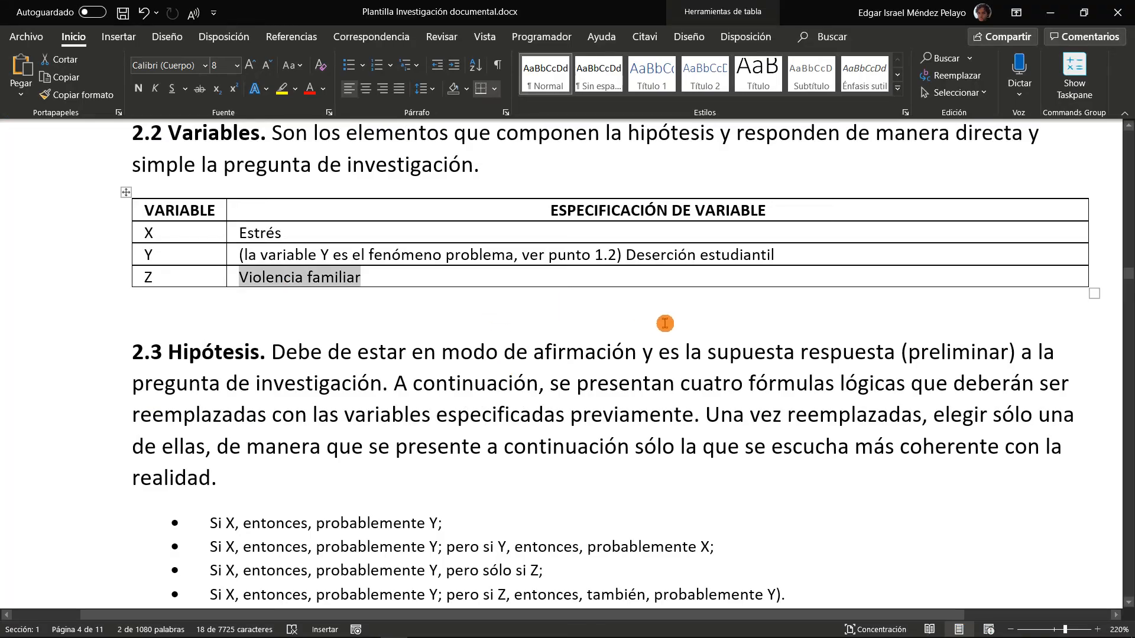
scroll(664, 325, "down", 10)
scroll(603, 343, "down", 4)
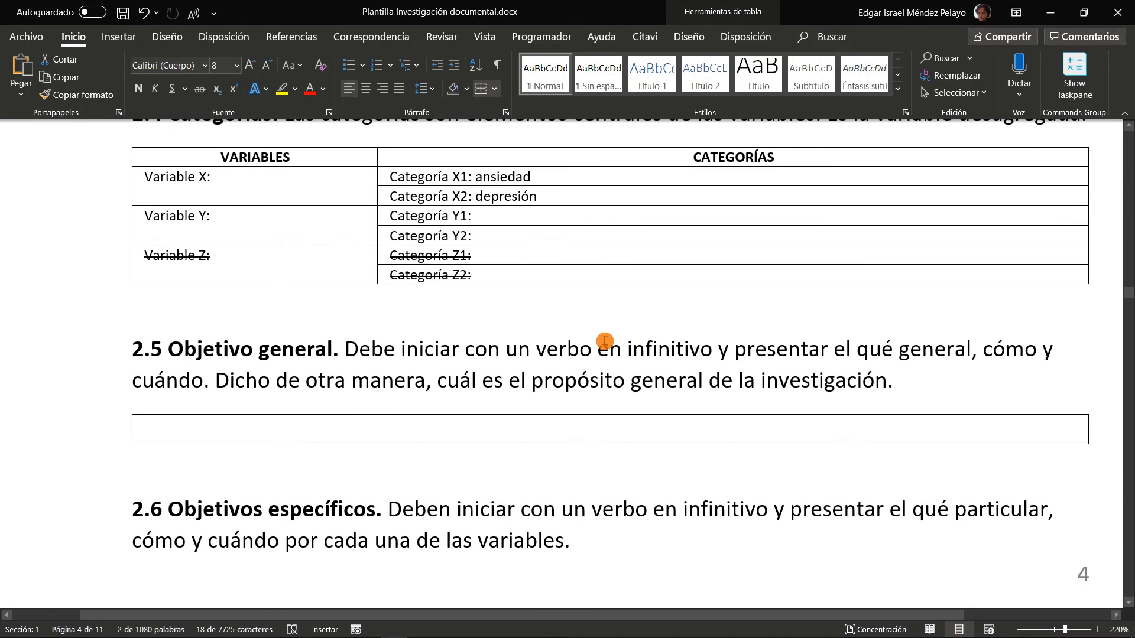
scroll(594, 310, "up", 2)
left_click_drag(542, 326, 479, 329)
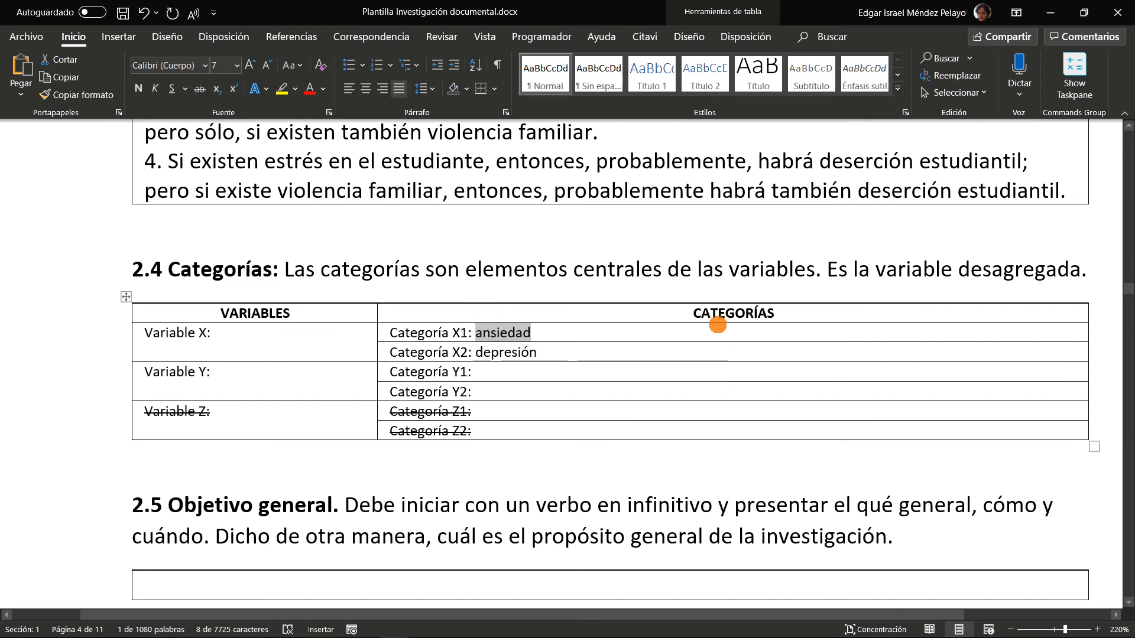
key("alt+Tab")
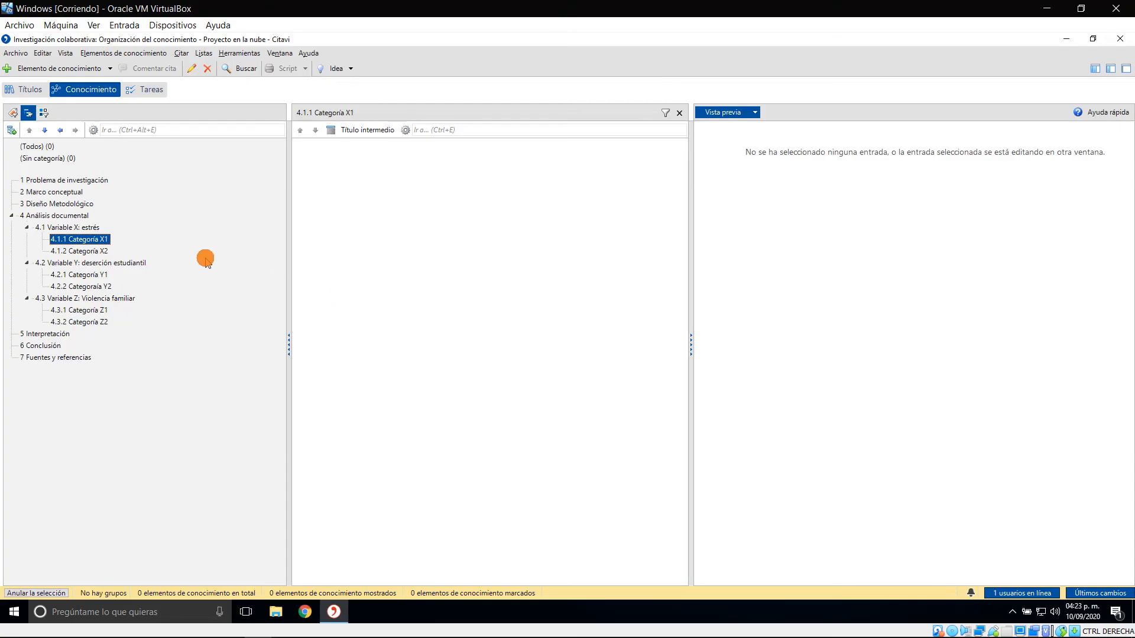
left_click(95, 239)
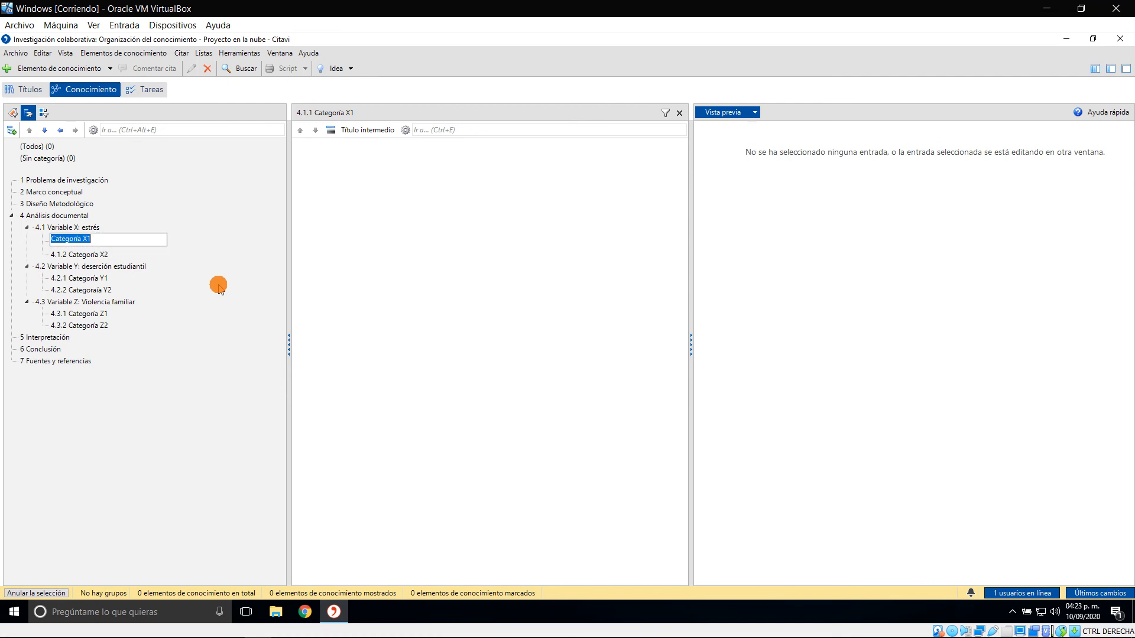
key("Right")
key("Return")
Check category X2's term in the Word table and rename the Citavi category "Categoría X2" to "Categoría X2: depresión"
key("alt+Tab")
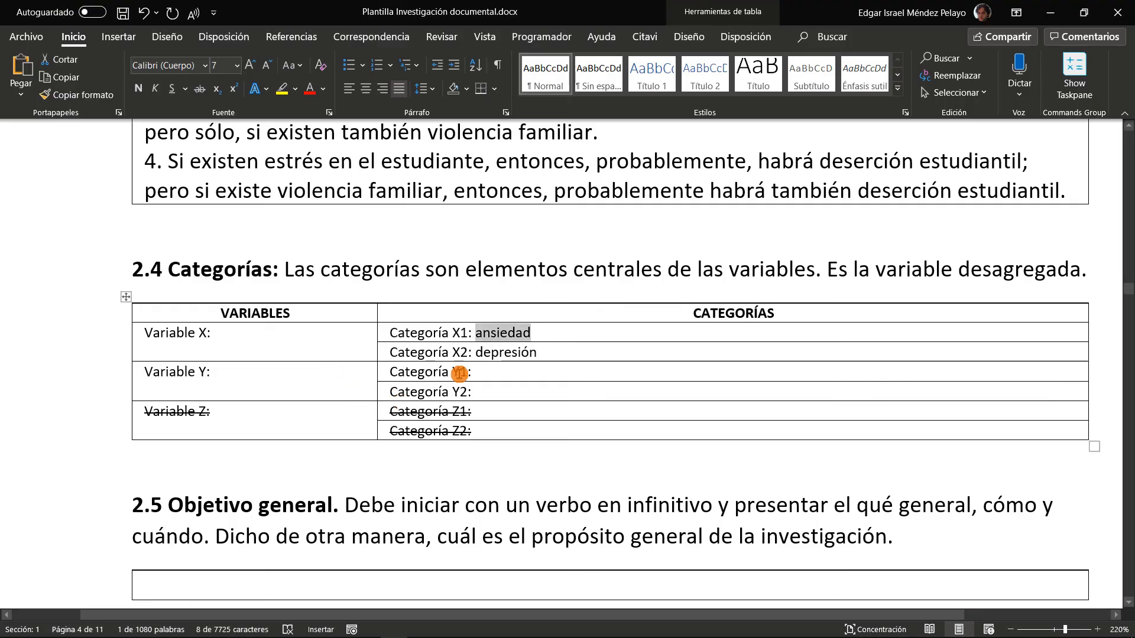
key("alt+Tab")
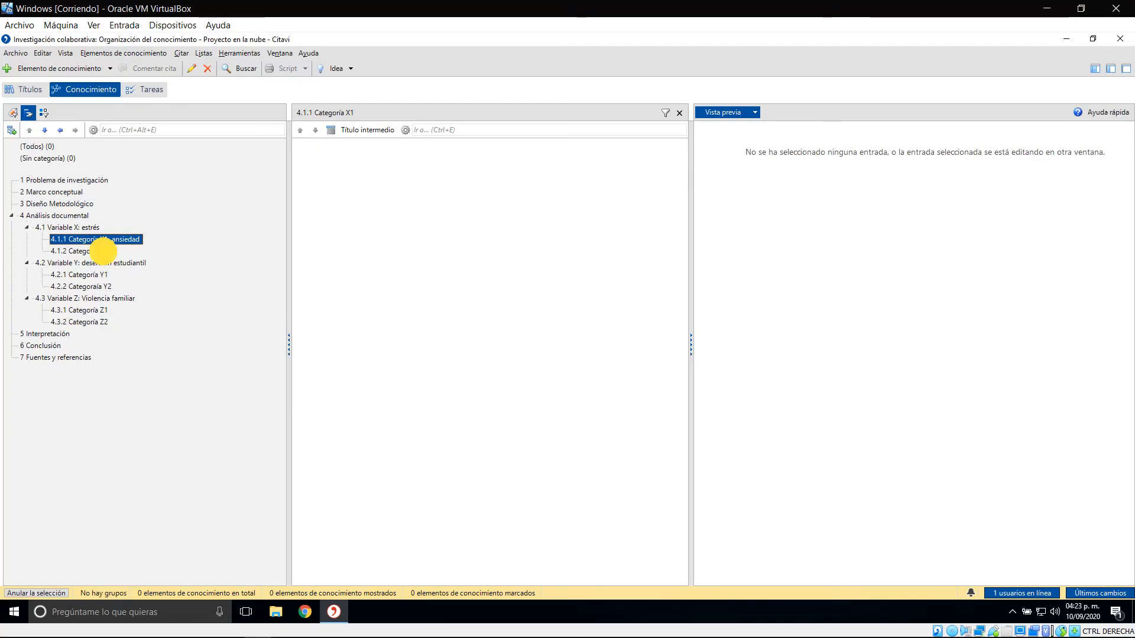
left_click(103, 251)
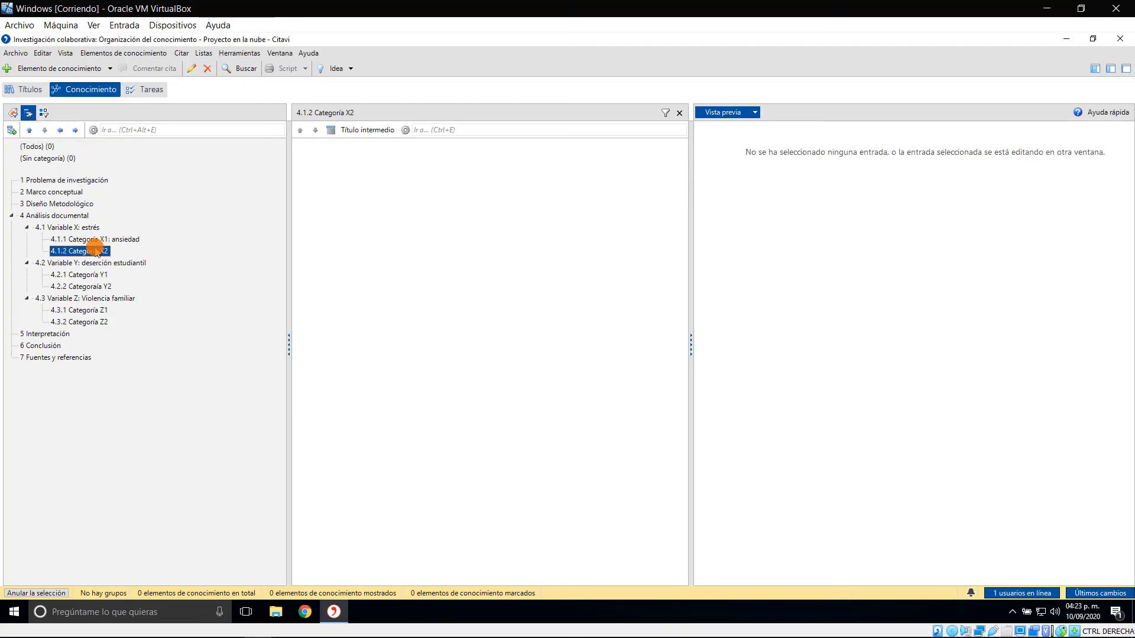
left_click(96, 250)
left_click(117, 249)
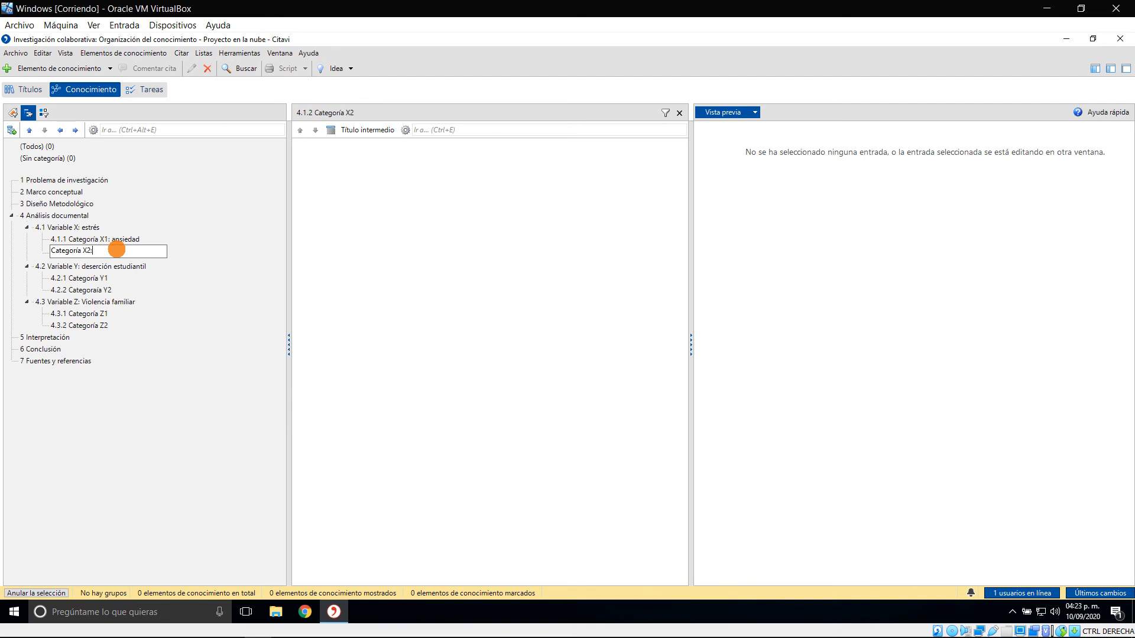
type(": depresión")
key("Return")
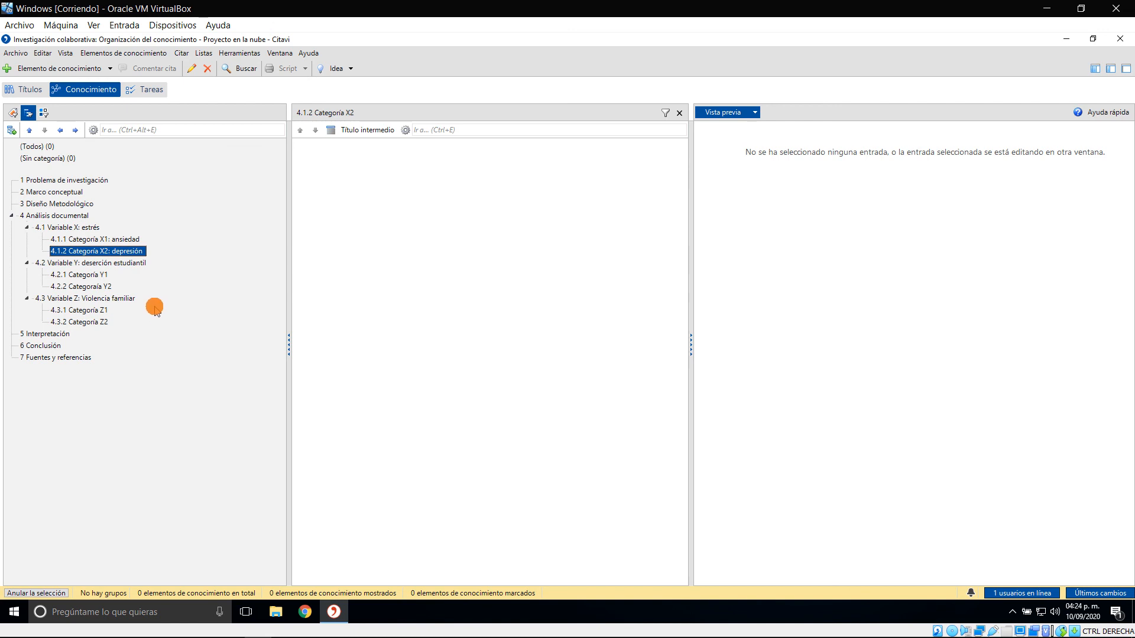
left_click(105, 275)
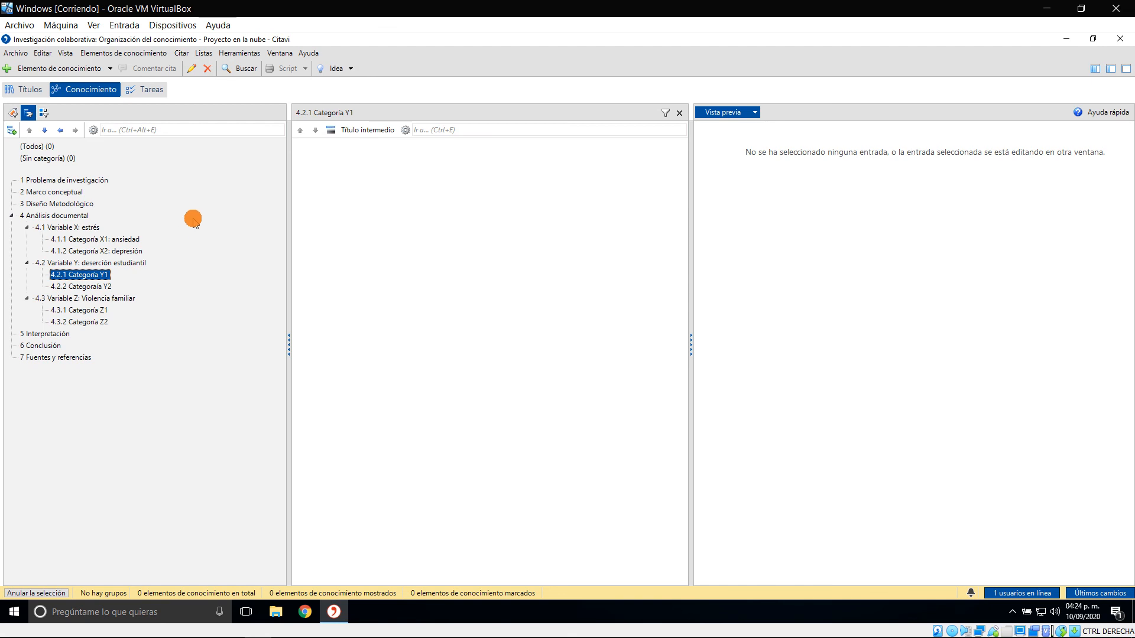
left_click(47, 205)
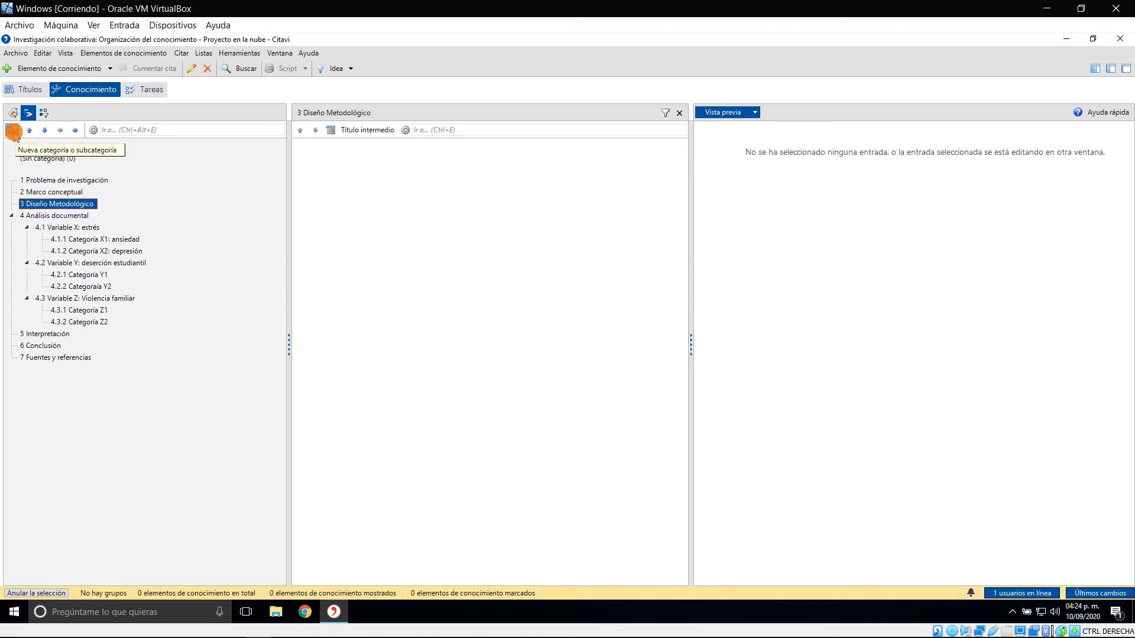
left_click(46, 191)
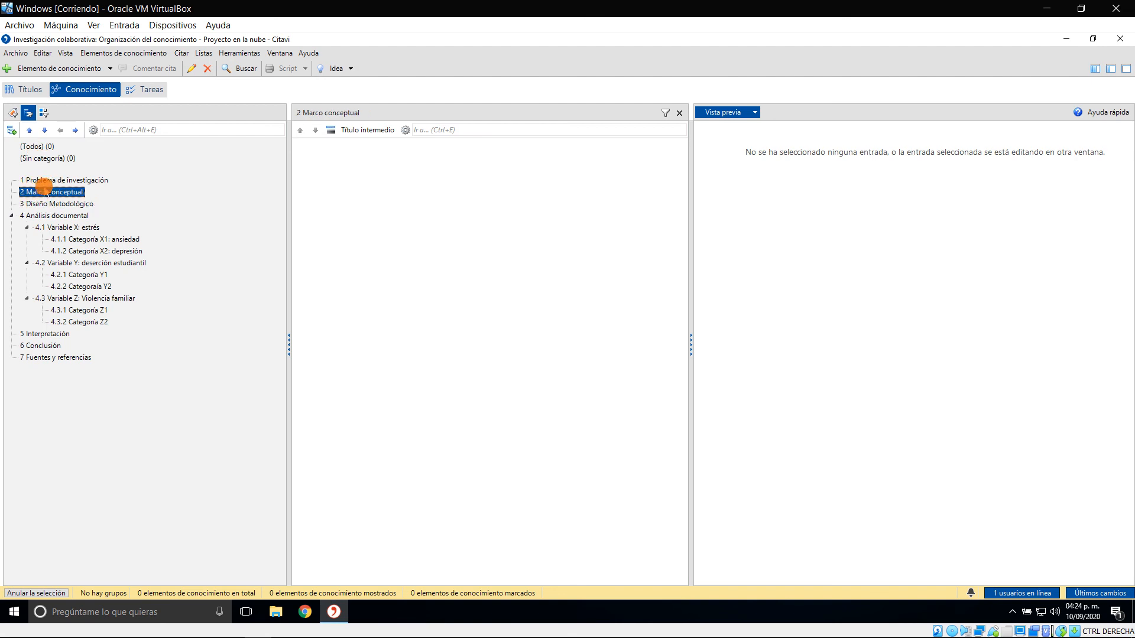
left_click(50, 178)
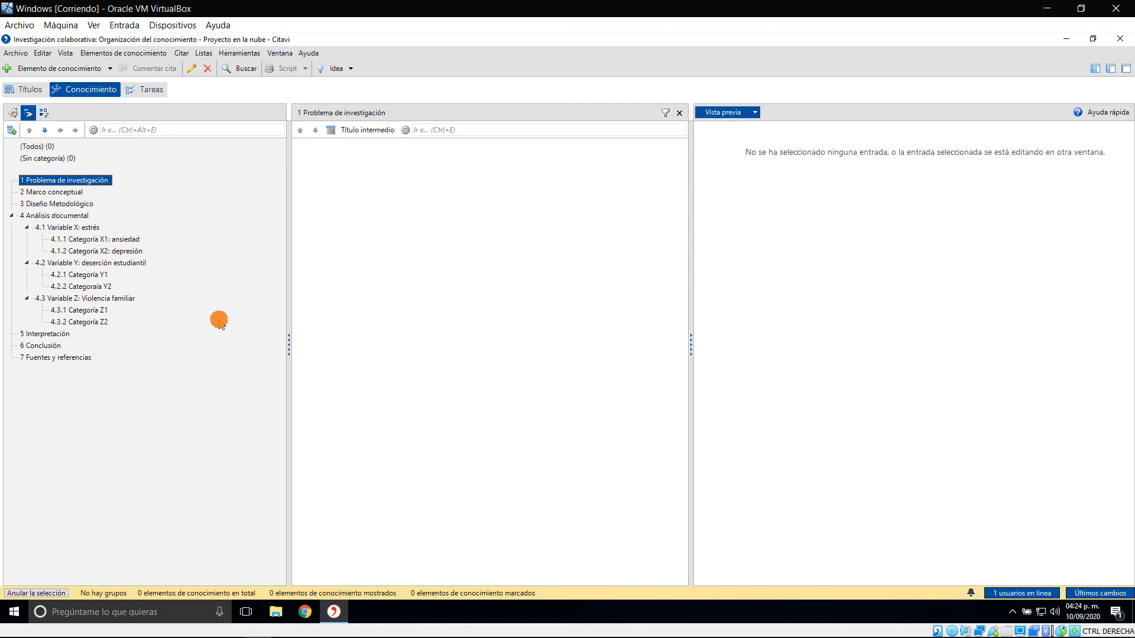
left_click(105, 323)
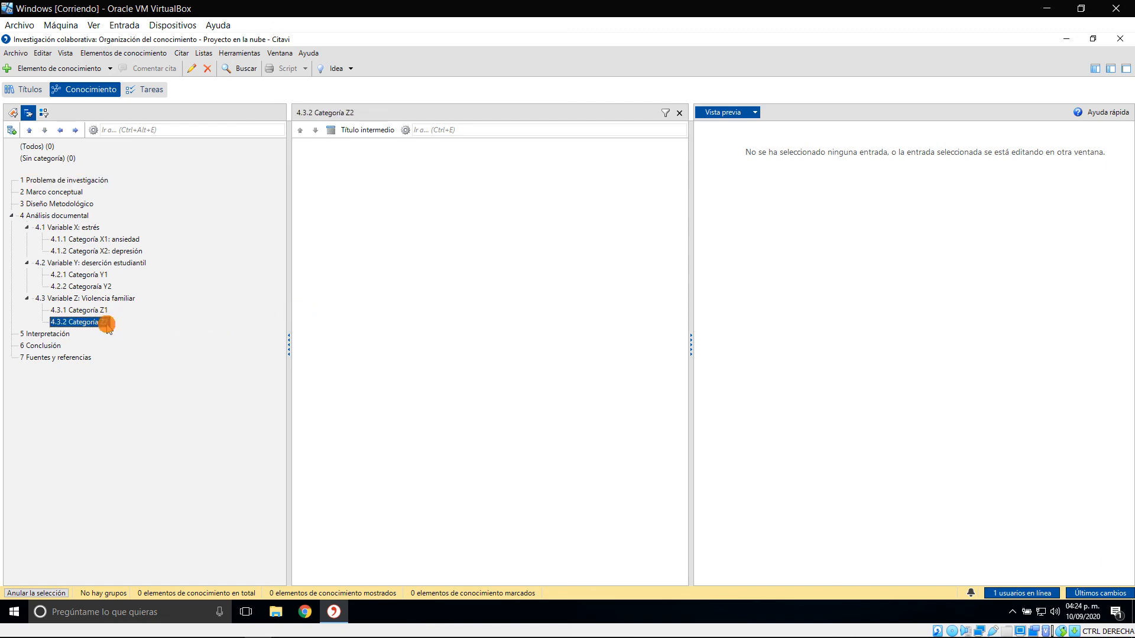
left_click(81, 228)
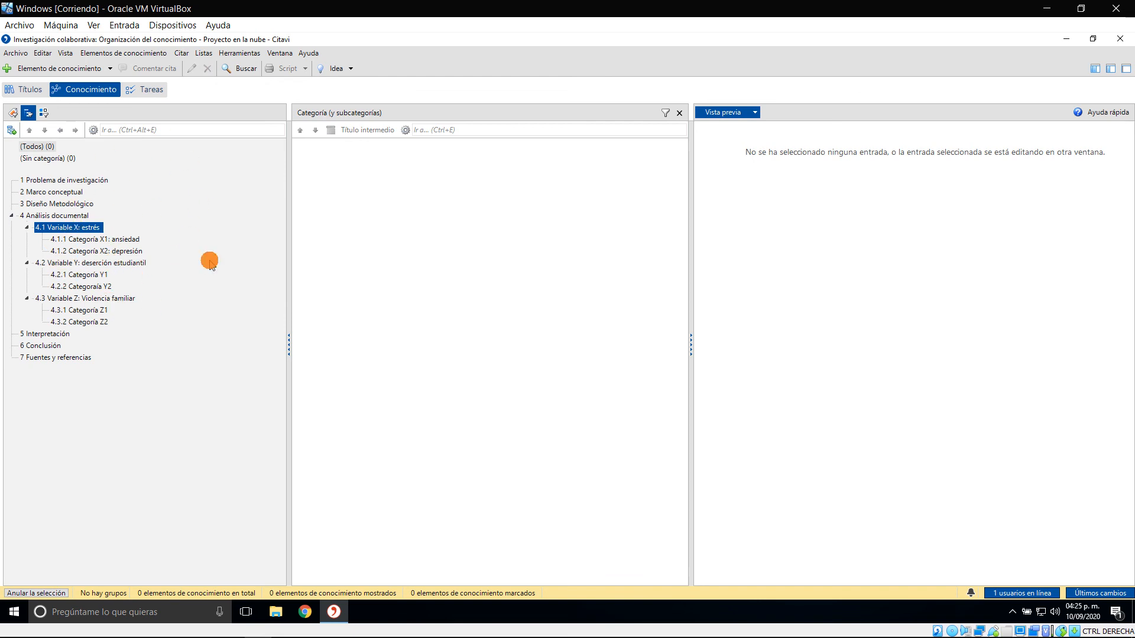
Examine the Word template's sections 4.4.1 to 4.4.3 on analysing variables X, Y and Z with their categories, and return to Citavi
key("alt+Tab")
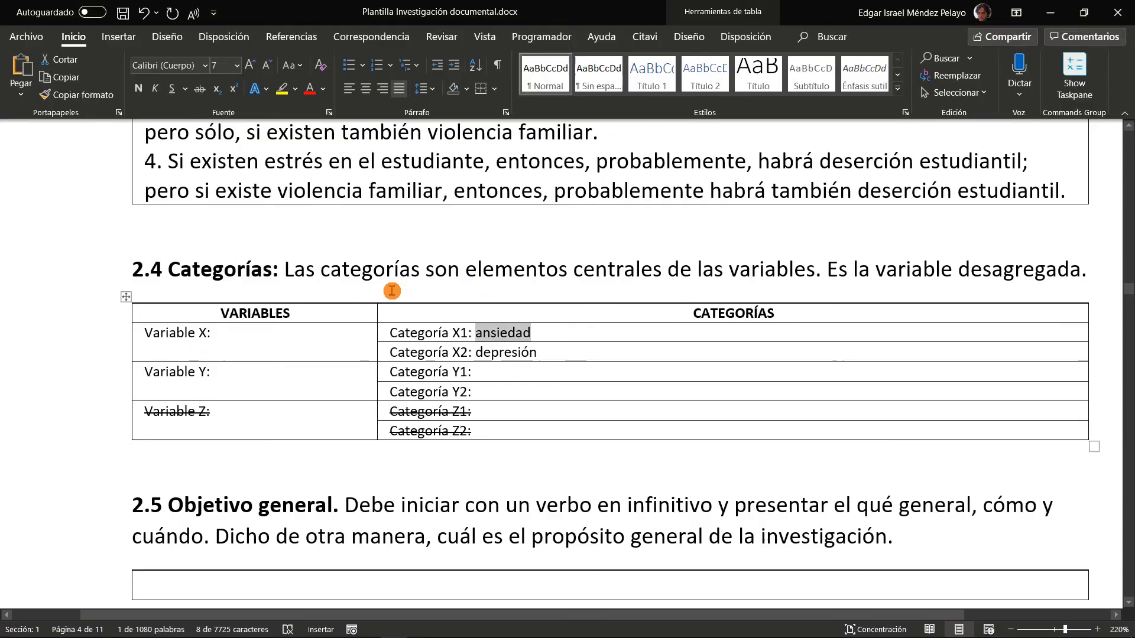
scroll(471, 303, "up", 5)
scroll(83, 324, "down", 5)
key("alt+Tab")
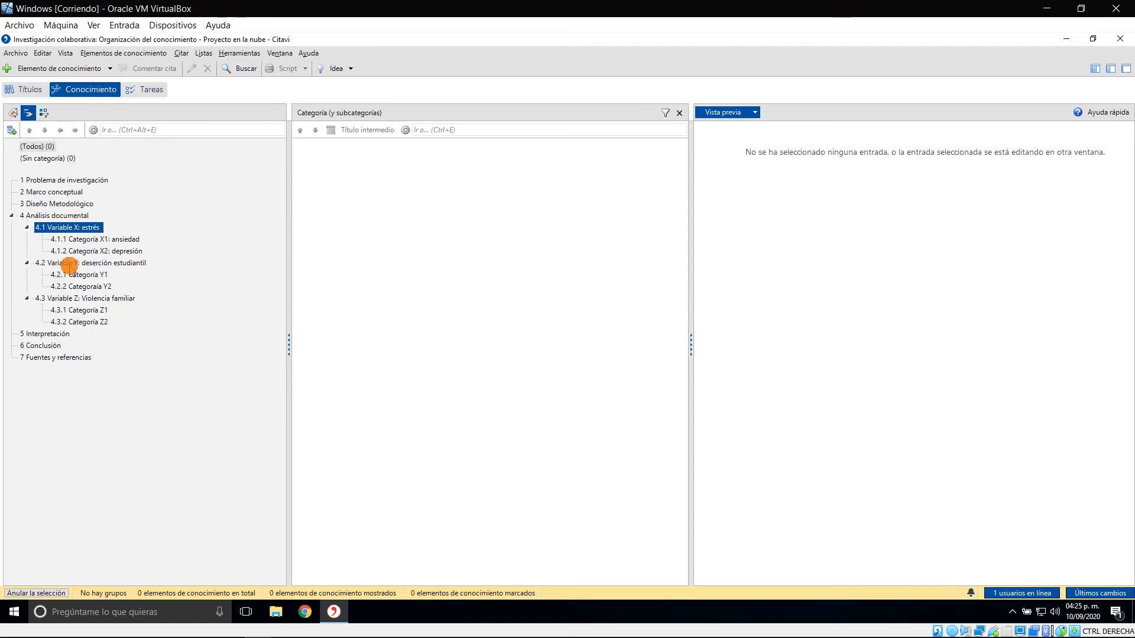
key("alt+Tab")
scroll(545, 354, "down", 8)
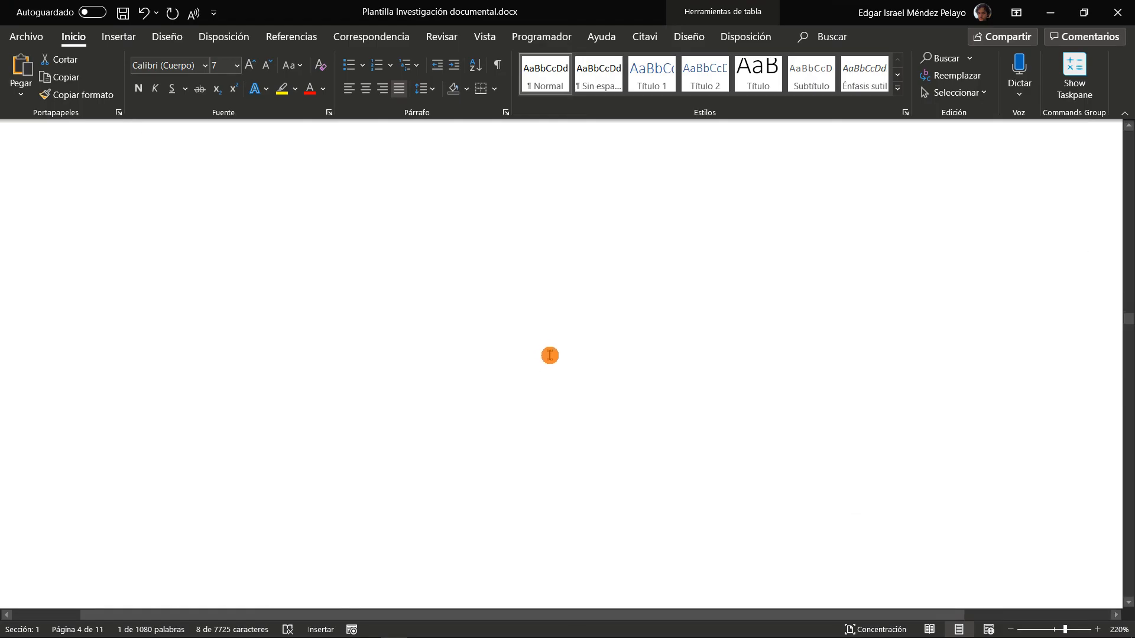
scroll(527, 361, "up", 4)
scroll(532, 357, "down", 12)
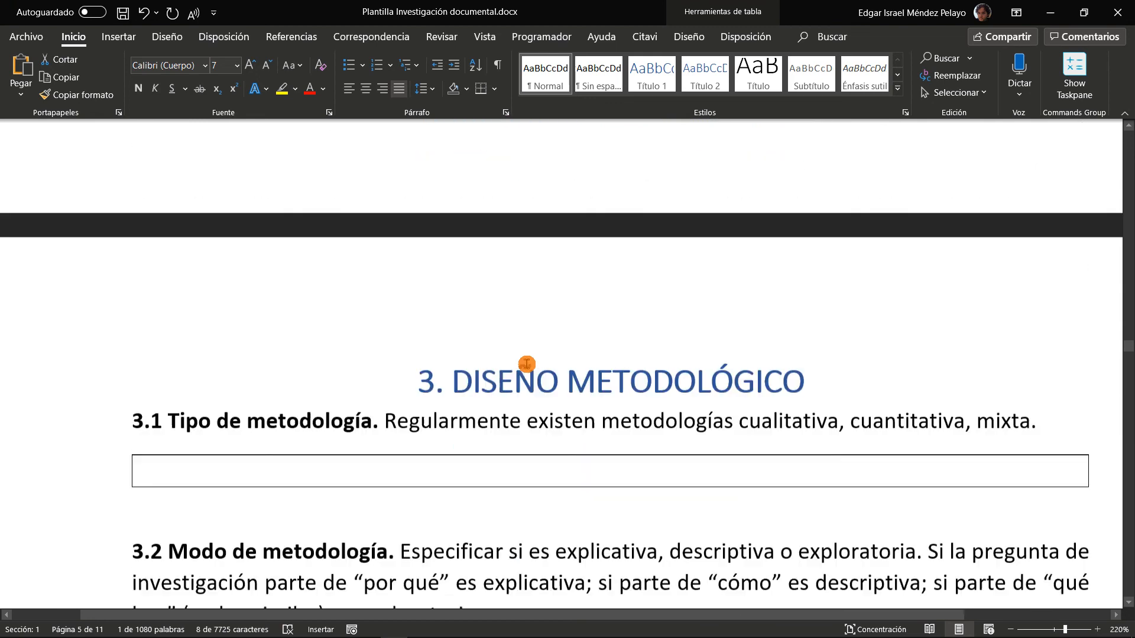
scroll(546, 351, "down", 15)
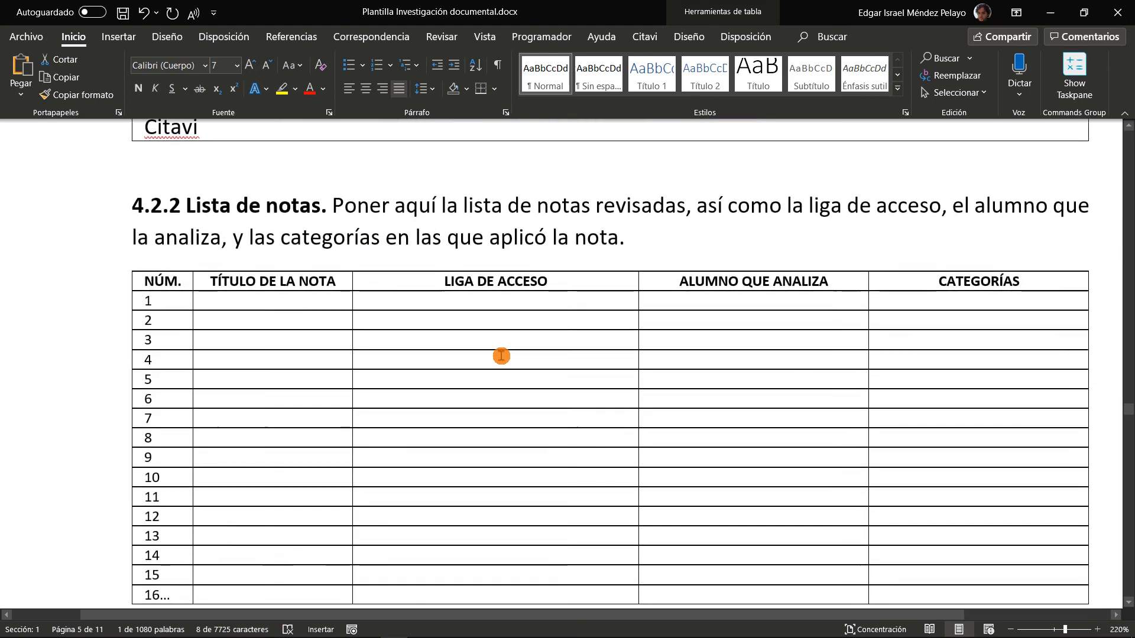
scroll(500, 353, "up", 1)
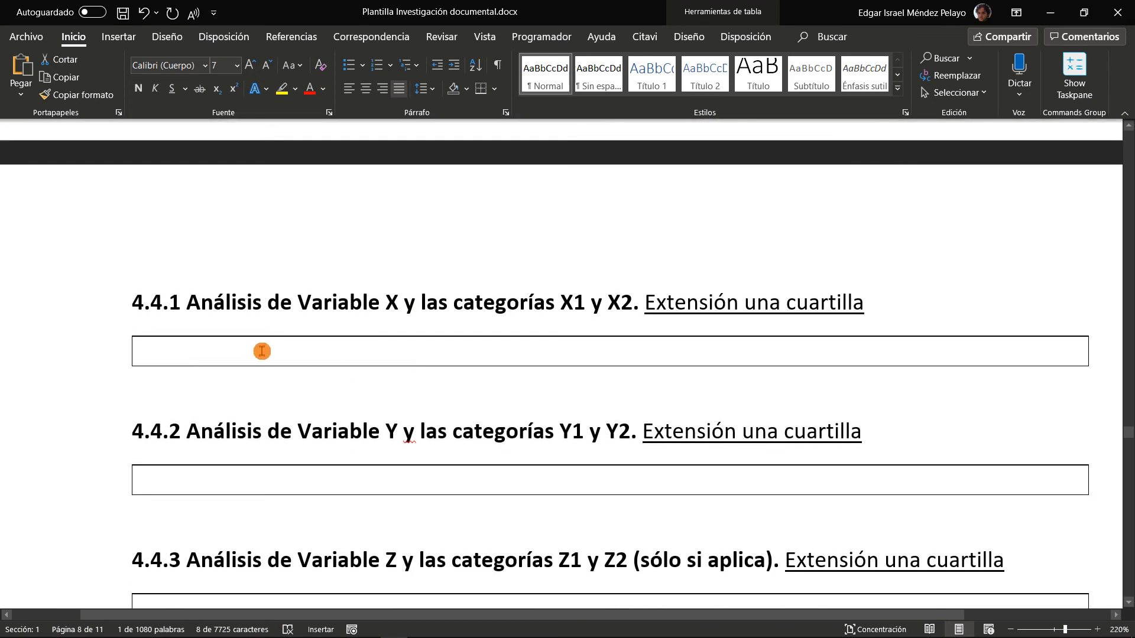
left_click(254, 350)
scroll(532, 364, "down", 3)
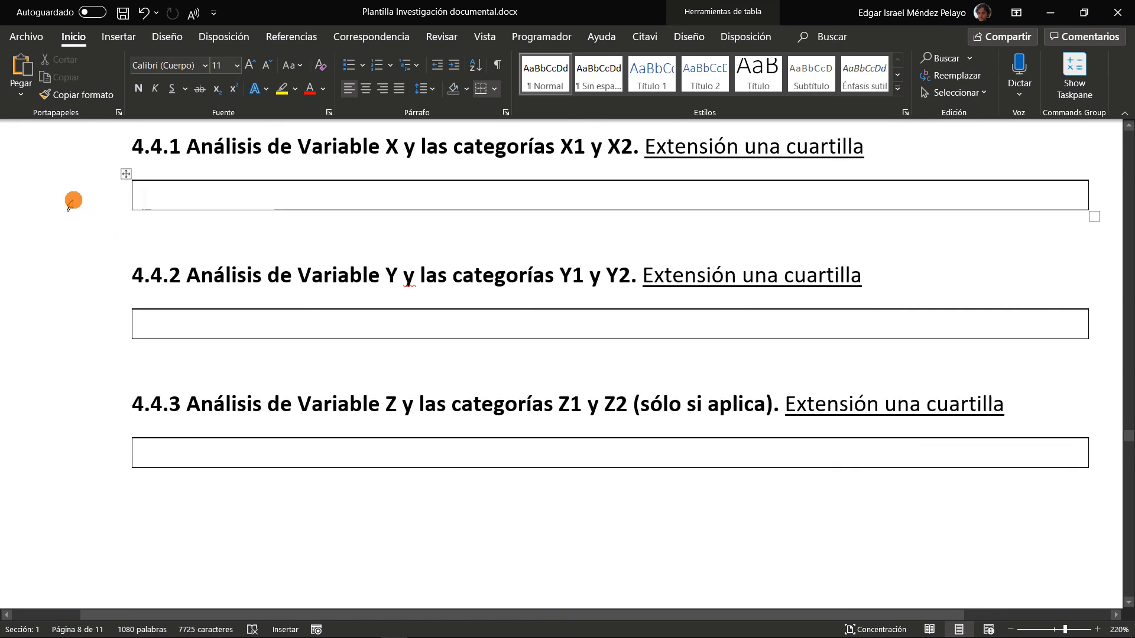
left_click(74, 201)
left_click(84, 324, "ctrl")
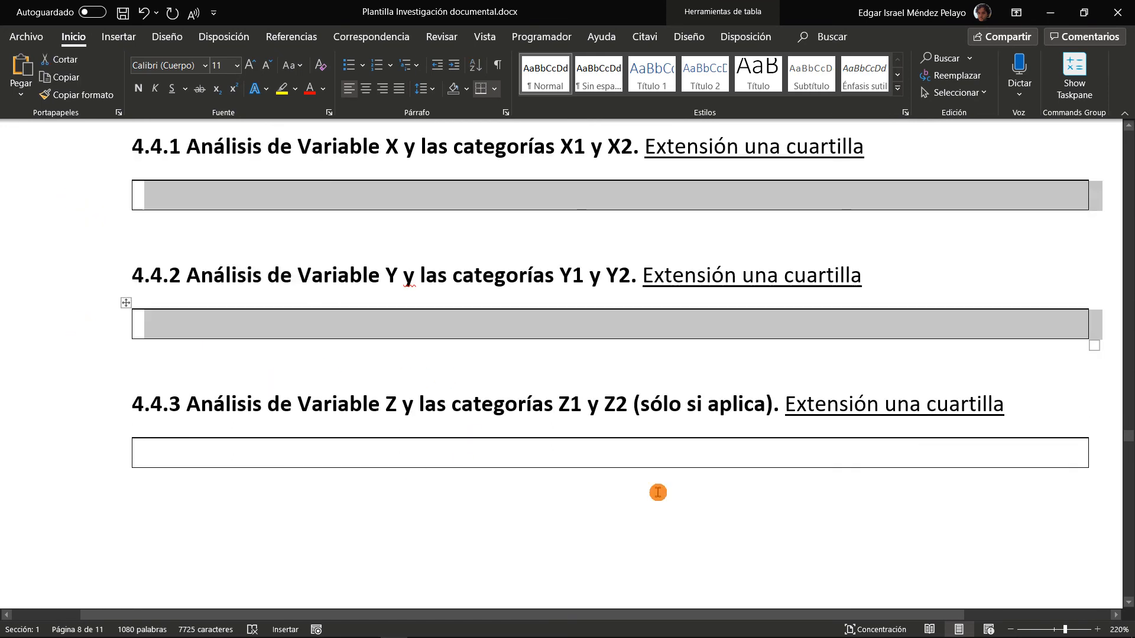
left_click(113, 463, "ctrl")
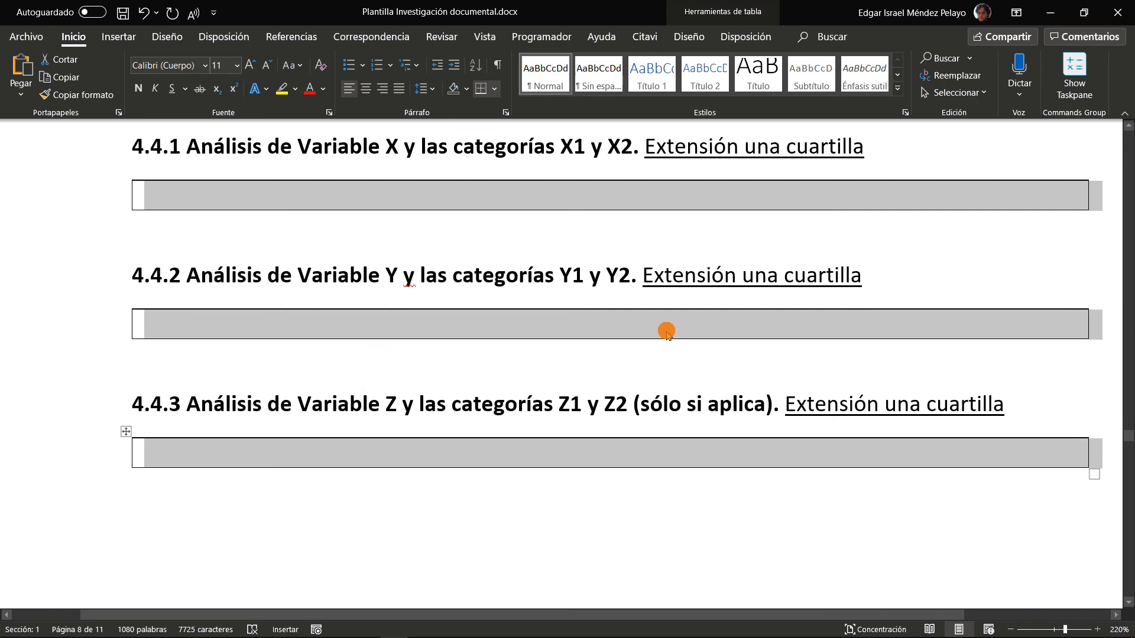
left_click(1128, 125)
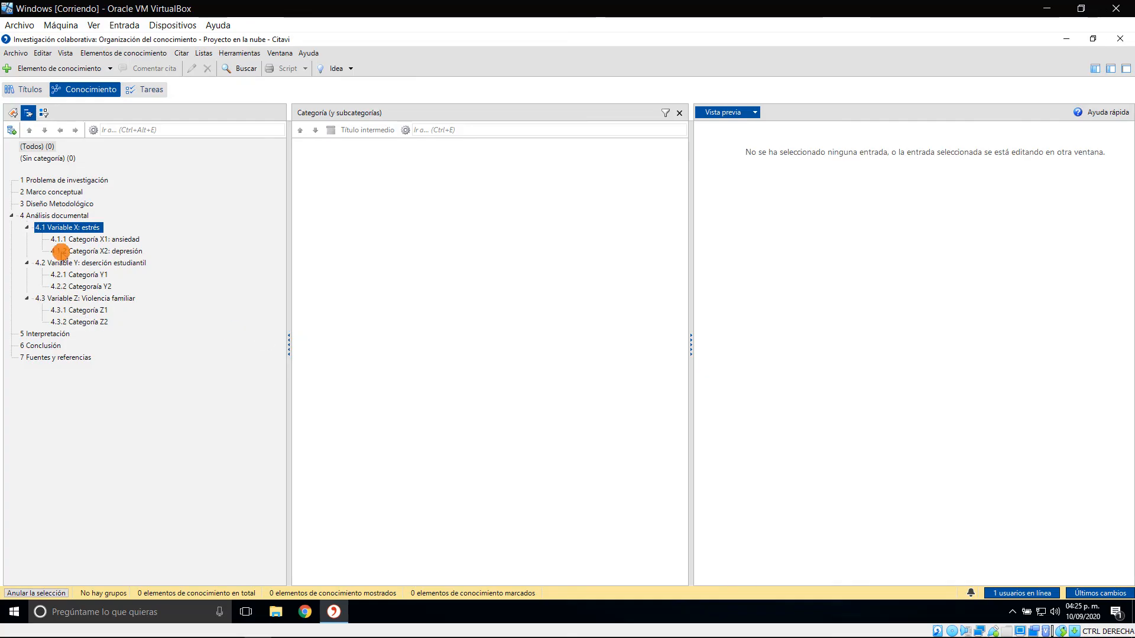
left_click(79, 239)
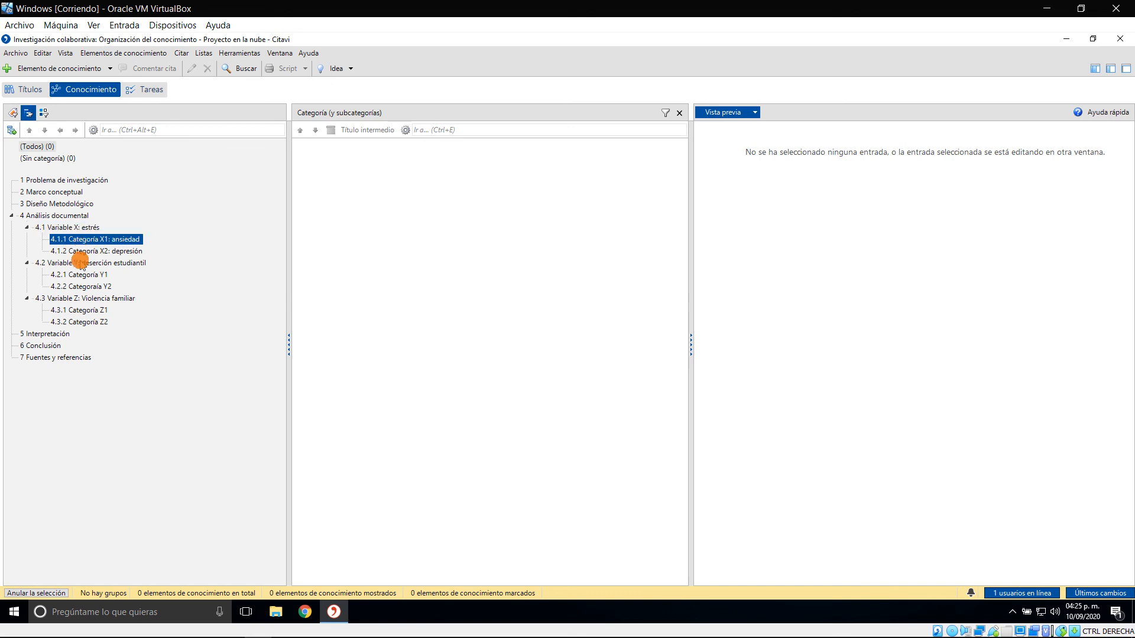
left_click(87, 249)
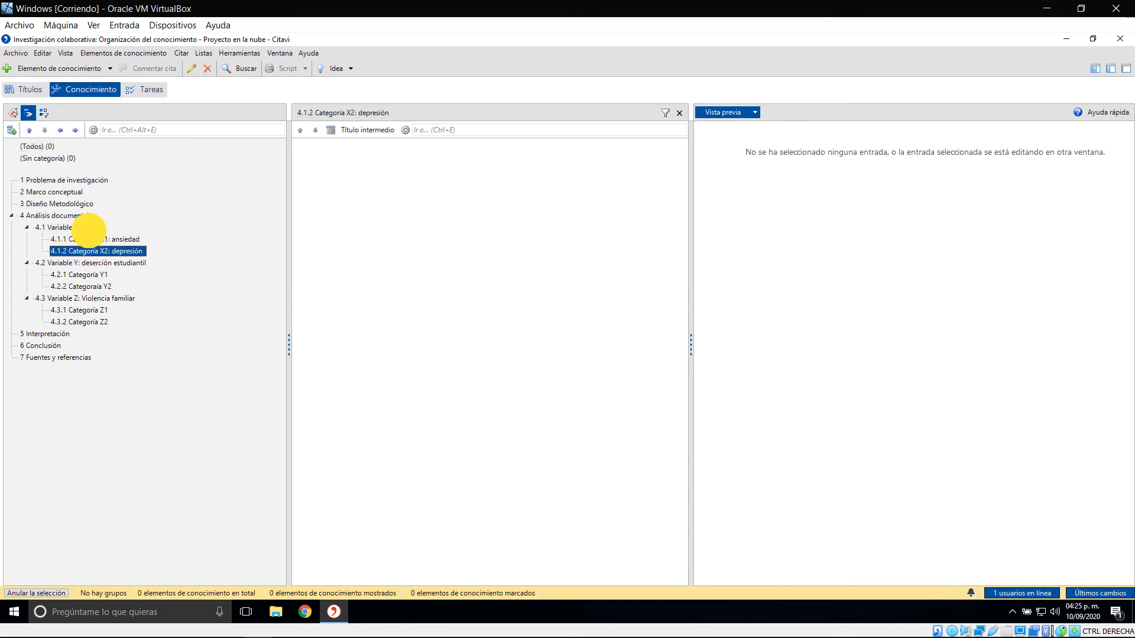
left_click(86, 251)
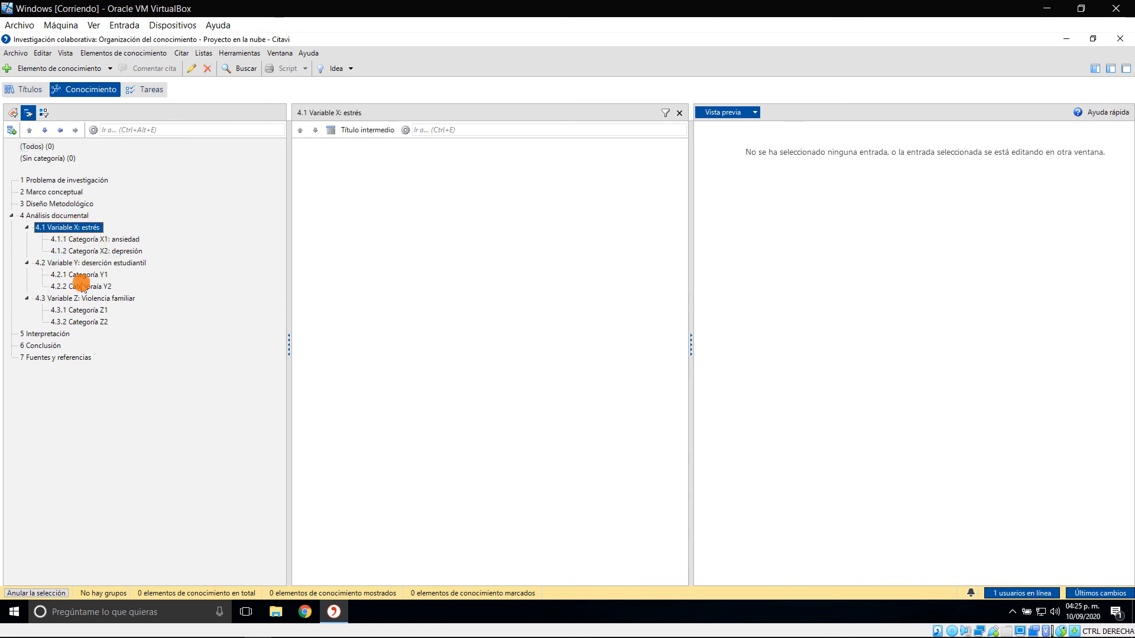
left_click(77, 321)
left_click(94, 299)
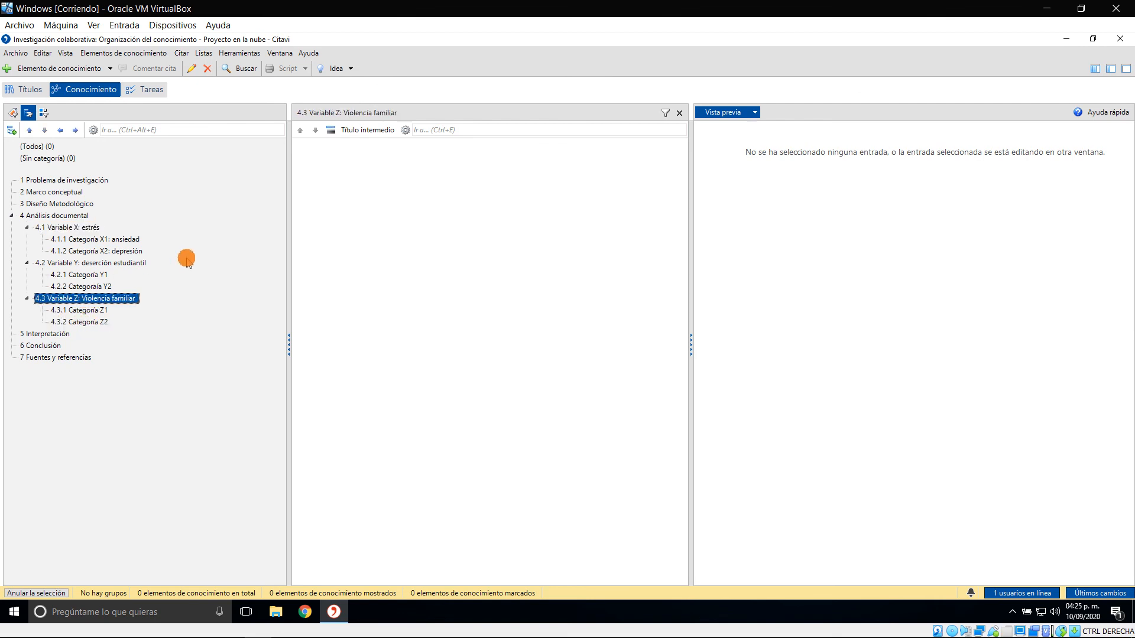